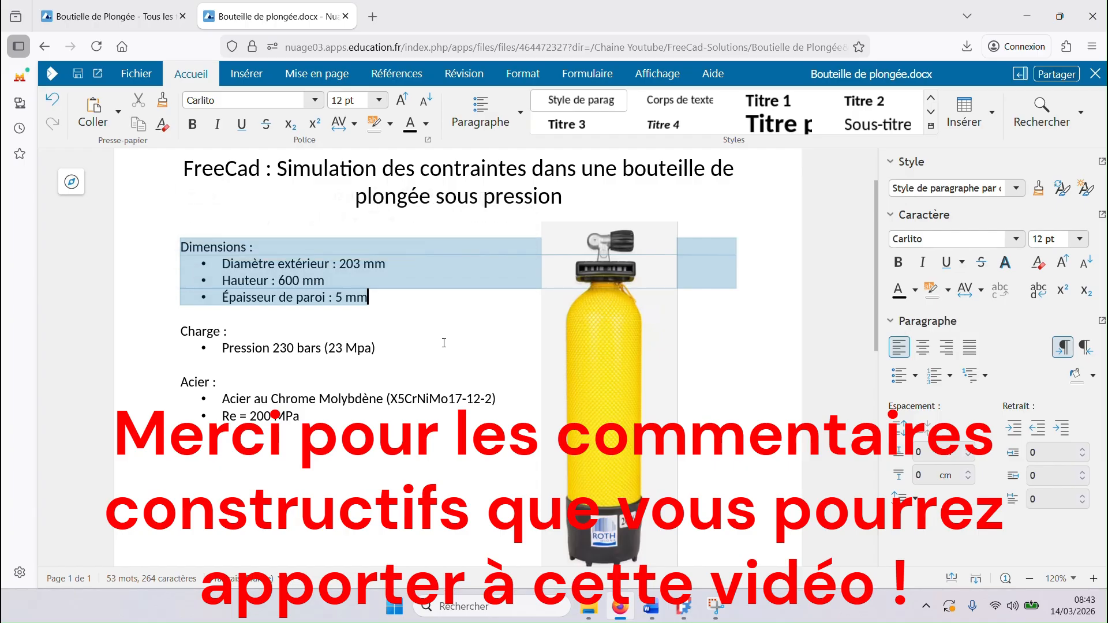
Step: Review the pressure and steel data in the diving bottle specification and check the project folder containing Bouteille de plongée.docx
click(376, 348)
drag(271, 348, 320, 349)
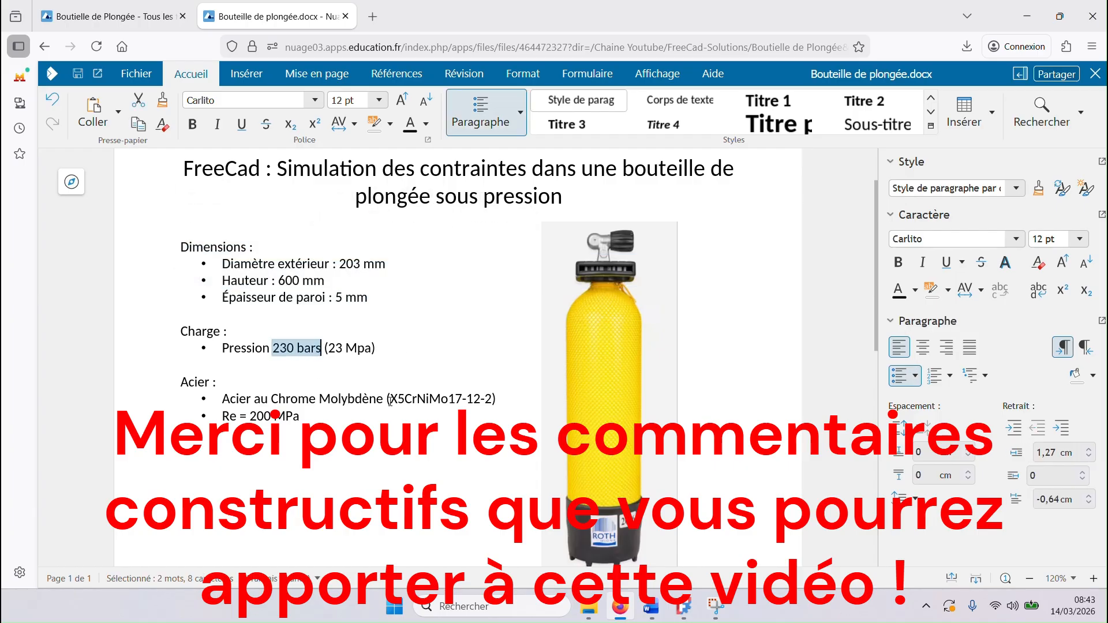
drag(390, 401, 301, 419)
click(262, 450)
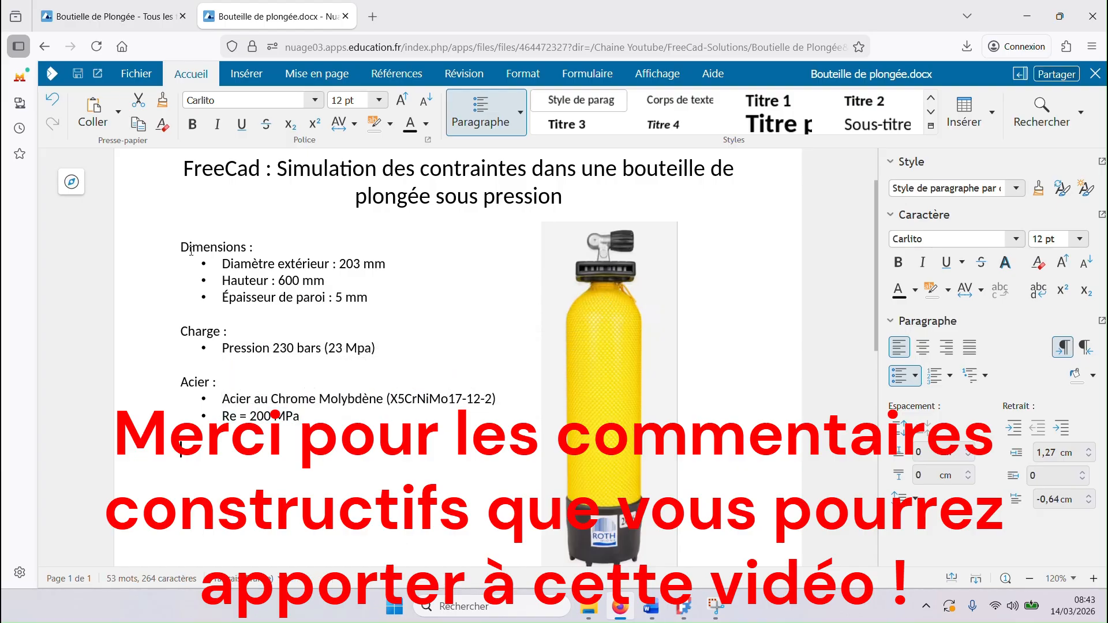
click(106, 19)
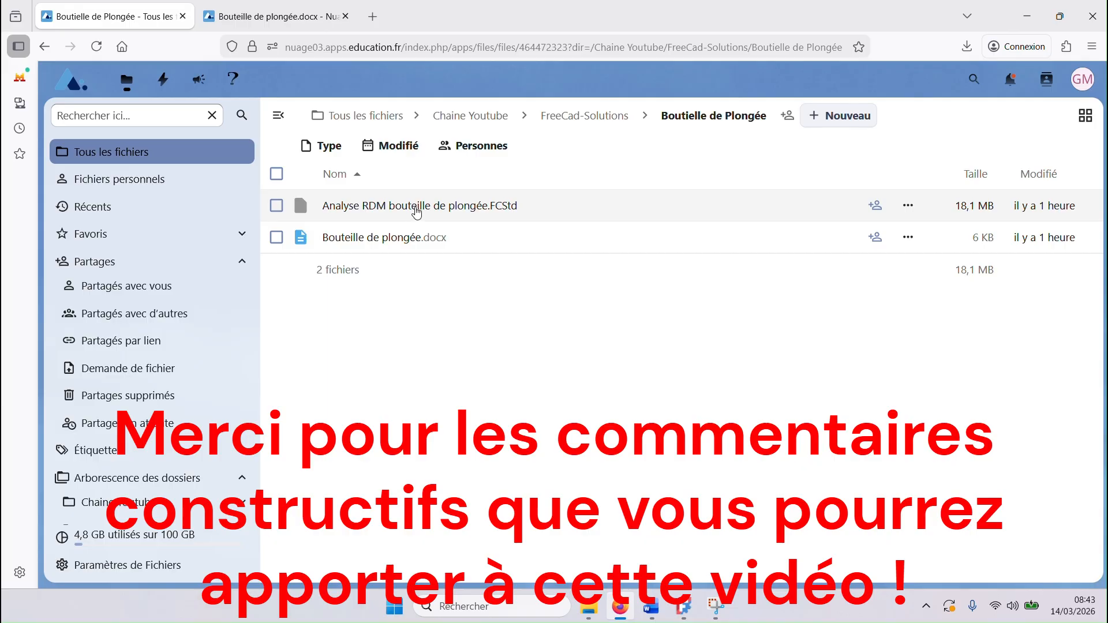
click(407, 239)
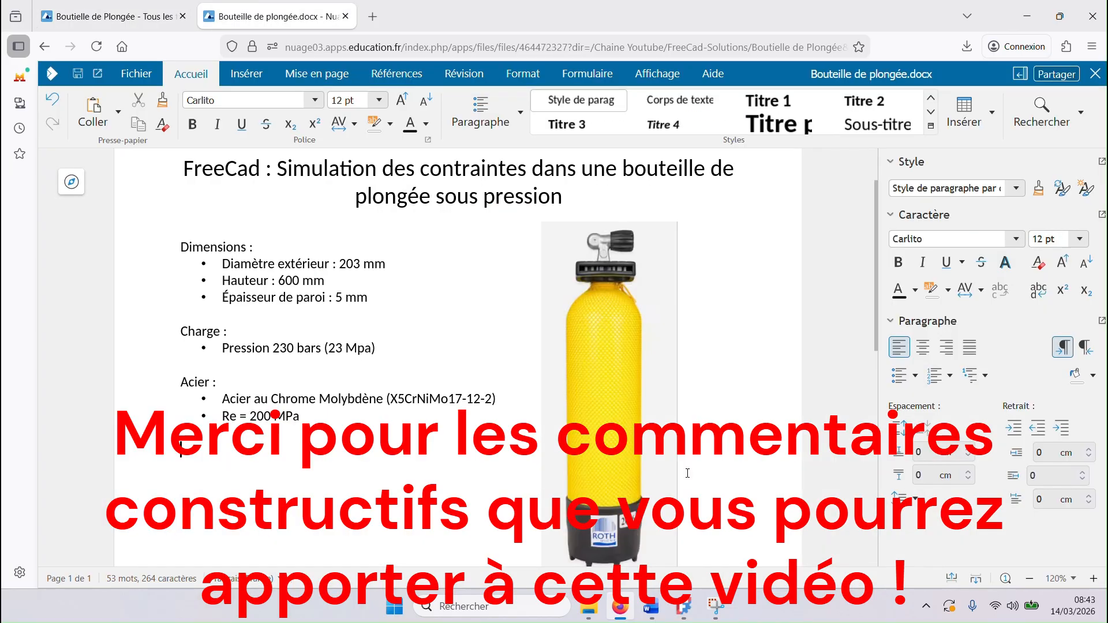
Step: Switch to FreeCAD and create a new empty document
click(687, 610)
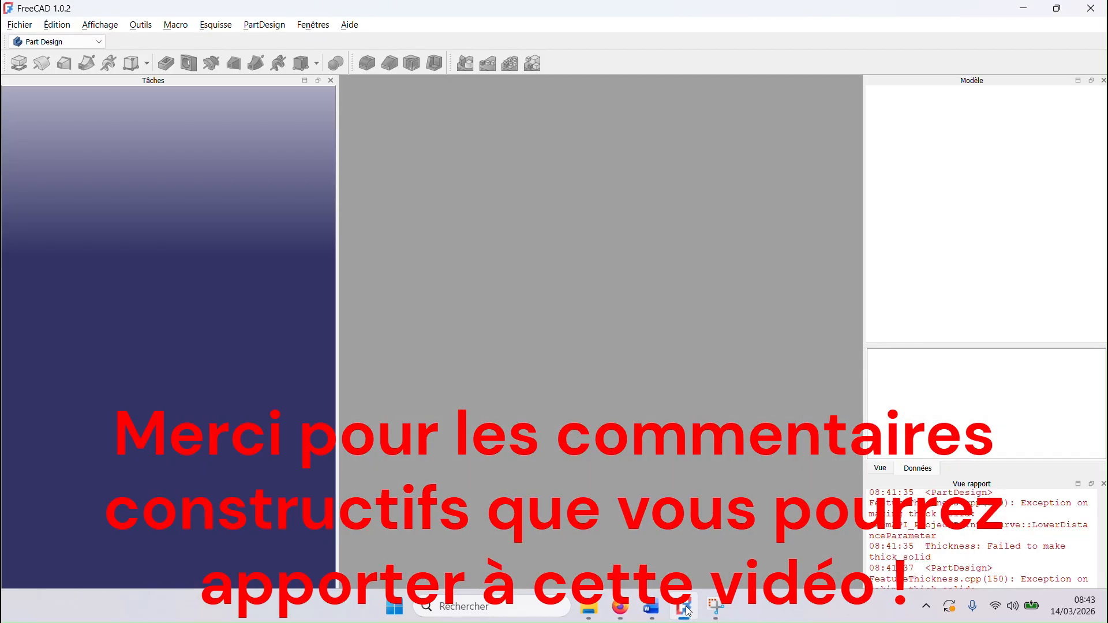
click(23, 26)
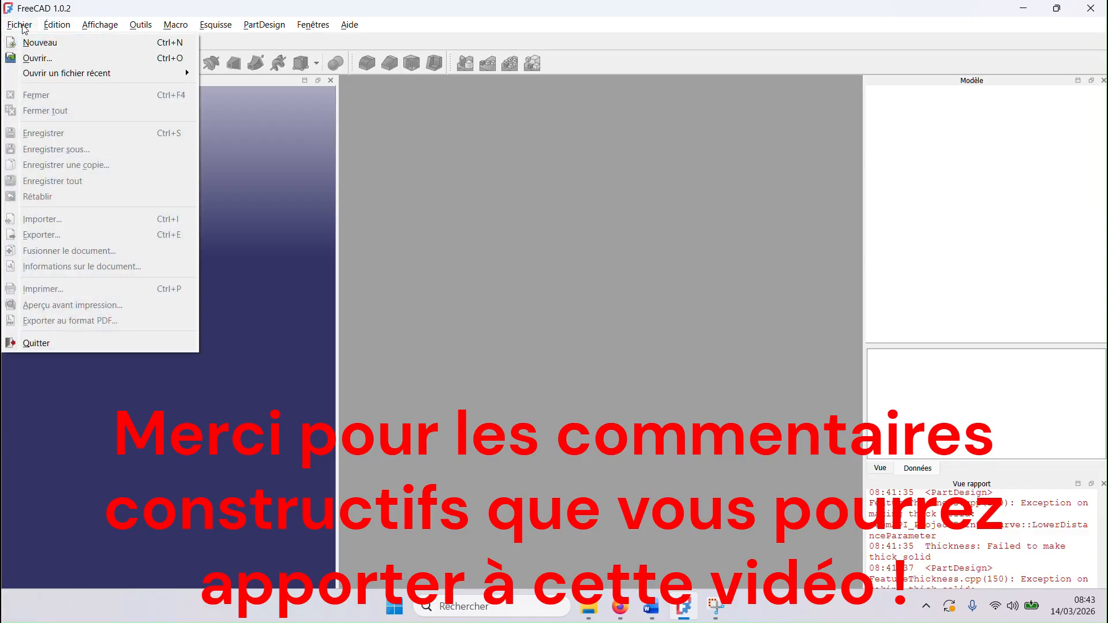
click(34, 50)
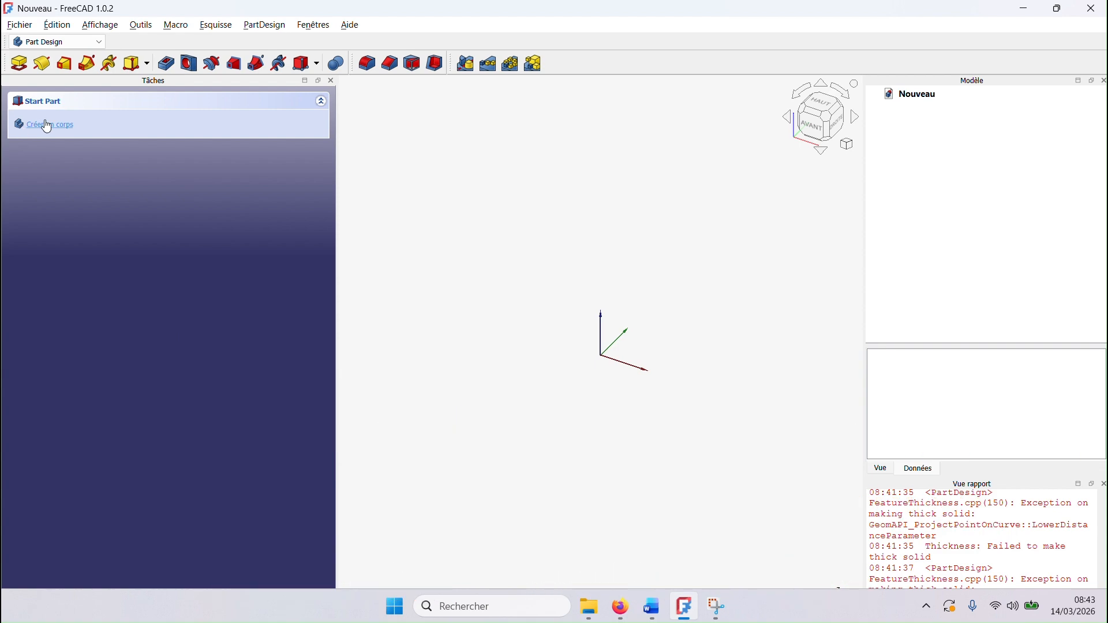
Step: Create a body and start a sketch on its XZ plane
click(47, 123)
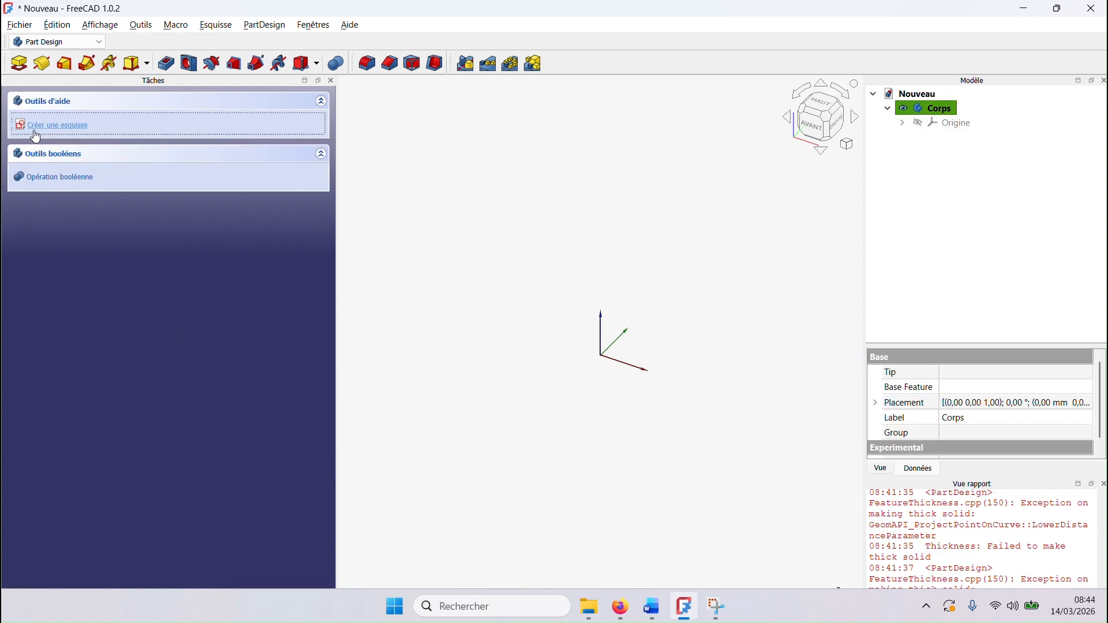
click(55, 124)
click(495, 190)
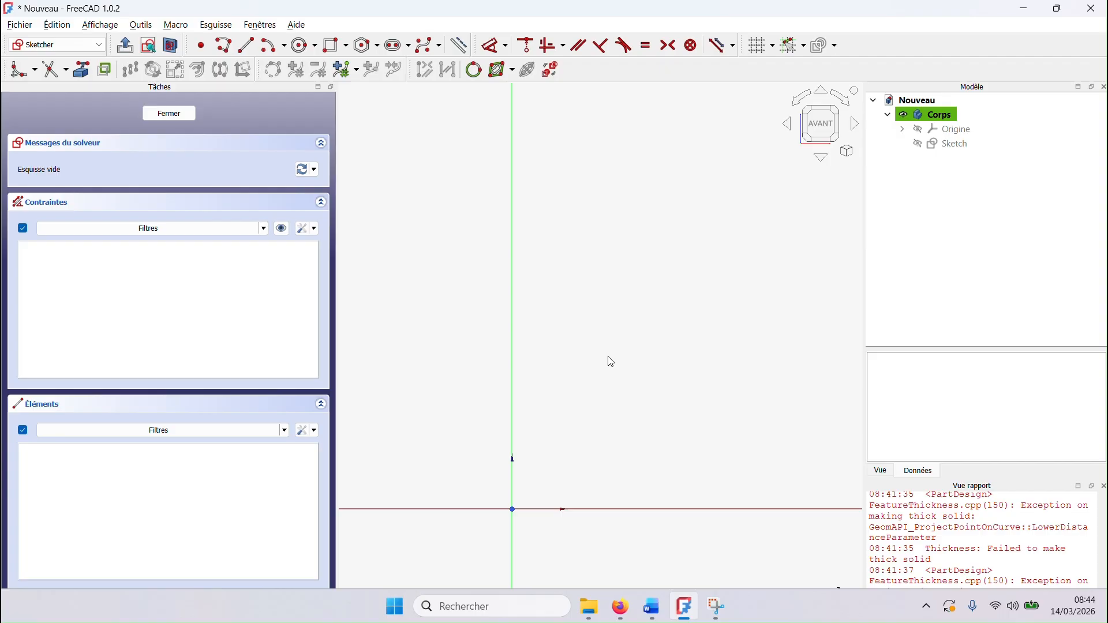
Step: Start a polyline at the origin with a vertical line about 604 mm long and a horizontal neck line about 43 mm long
click(230, 51)
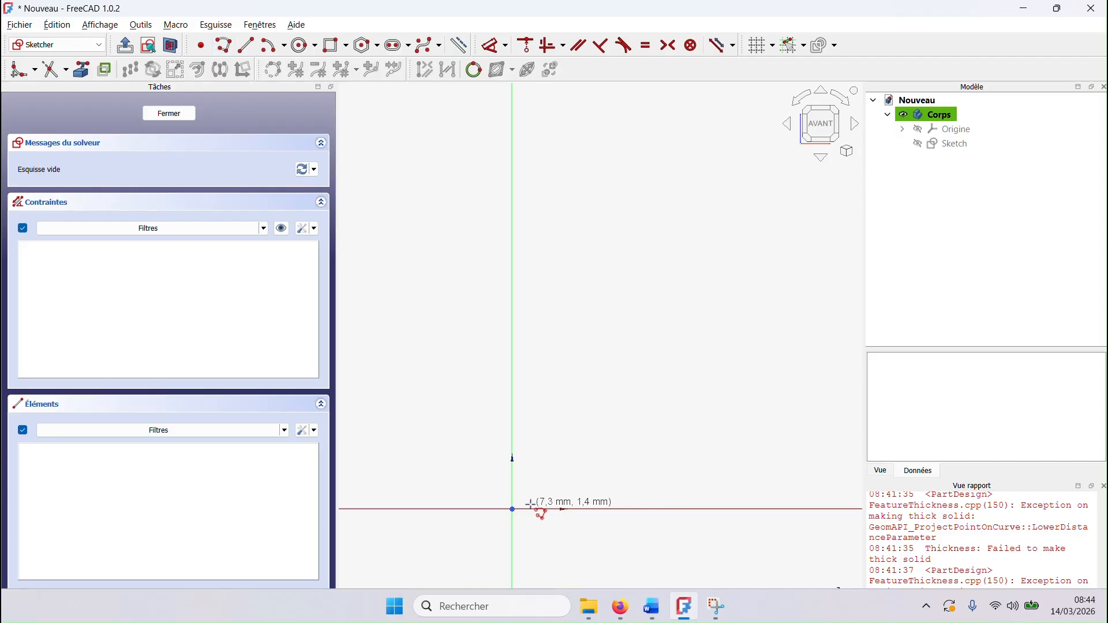
click(512, 509)
scroll(527, 218, down, 2)
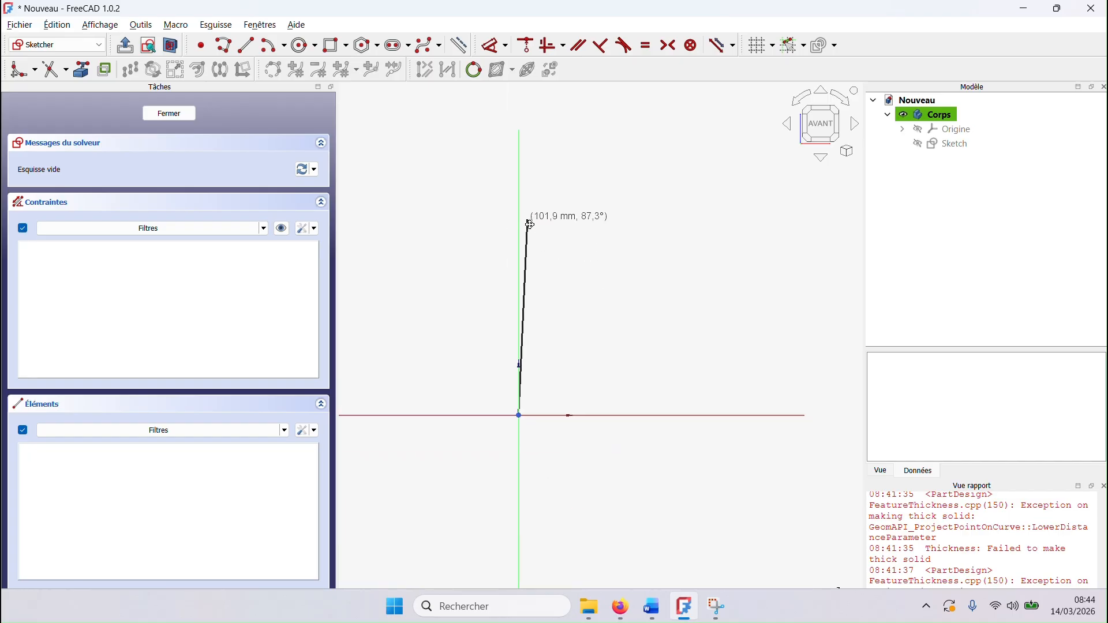
middle_drag(527, 219, 492, 554)
scroll(512, 205, down, 3)
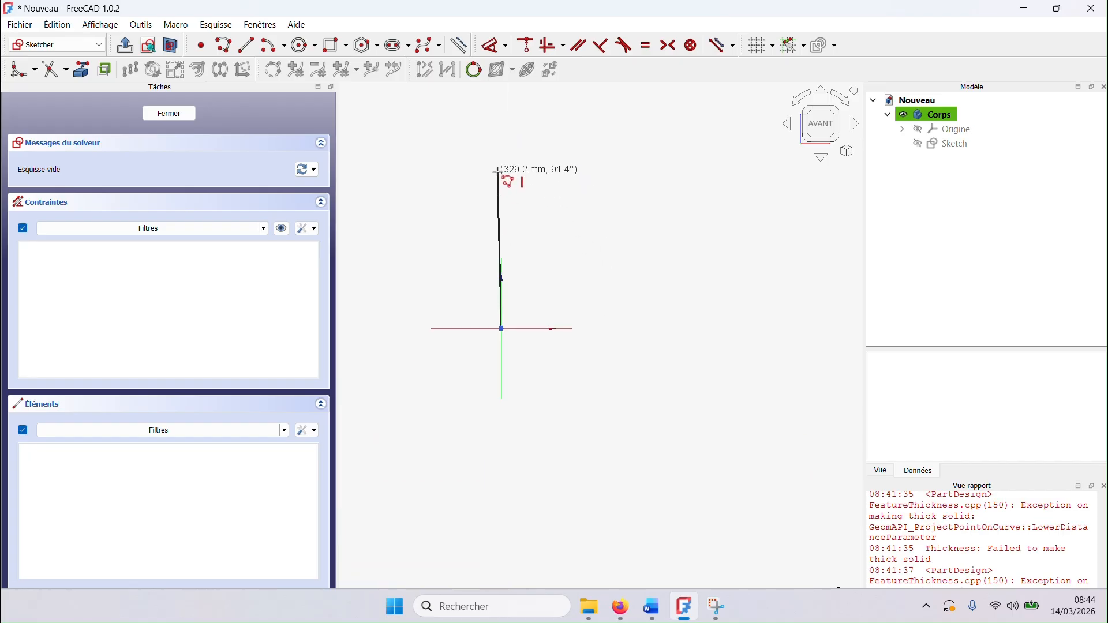
middle_drag(514, 173, 490, 467)
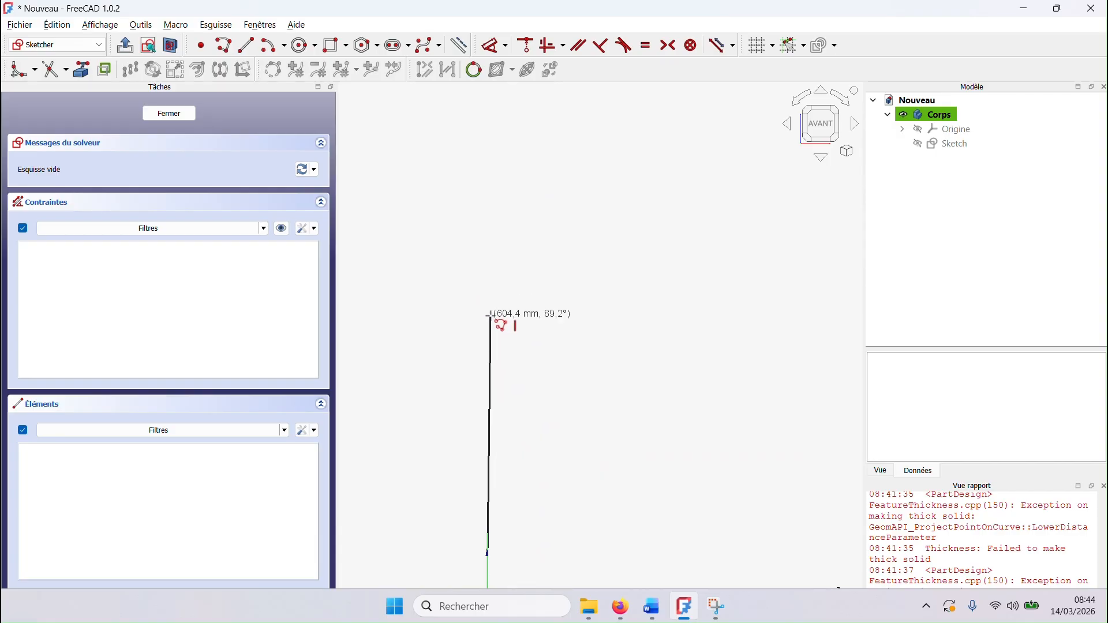
click(488, 316)
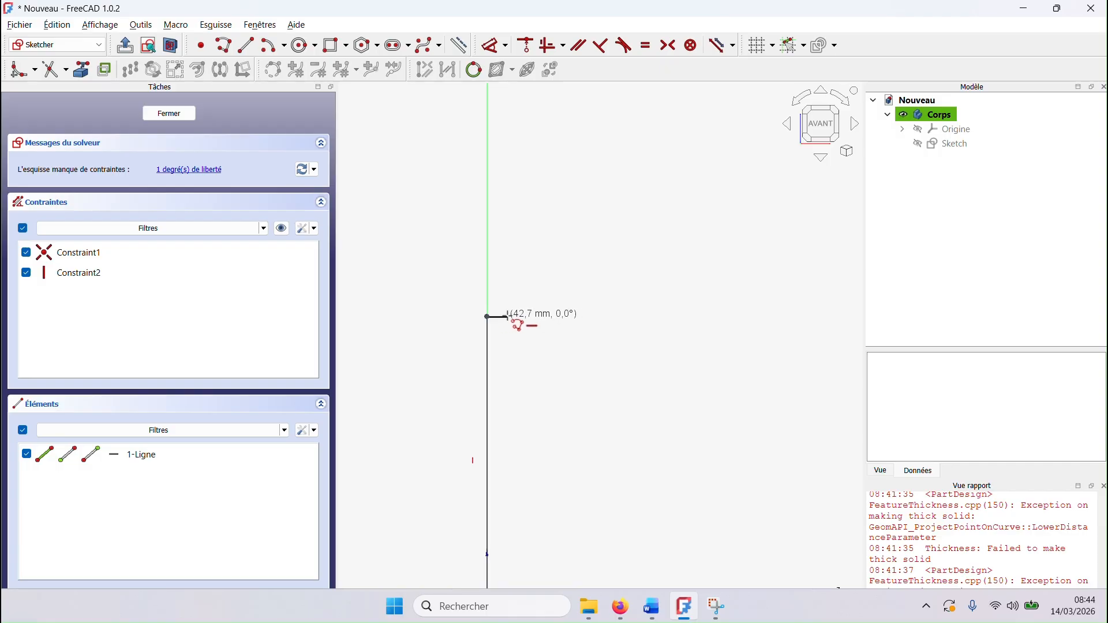
click(508, 317)
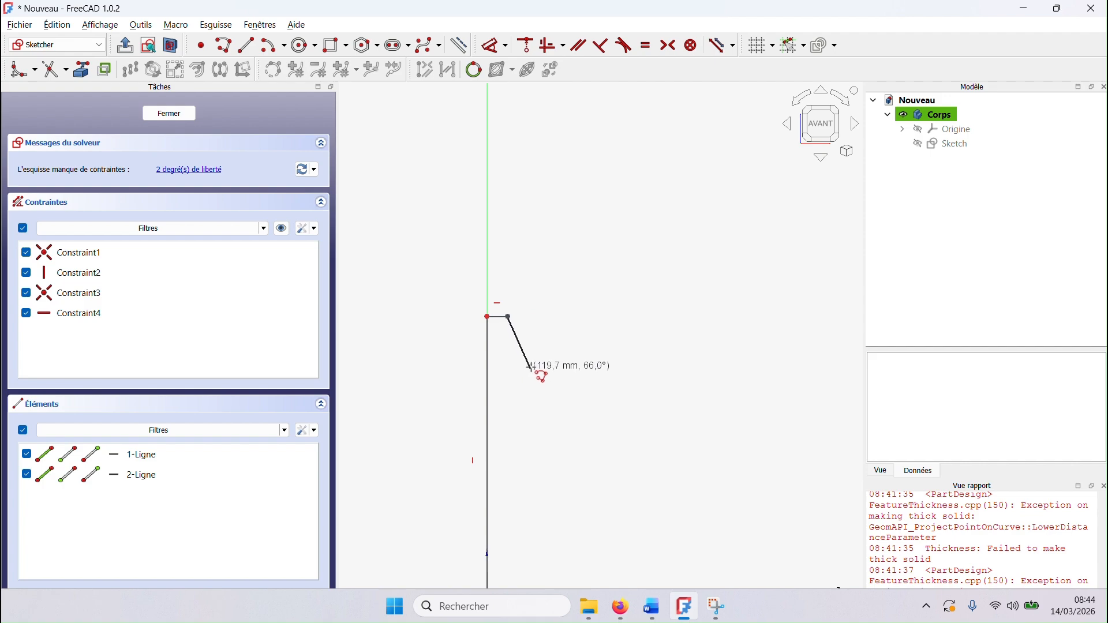
Step: Continue the polyline from the neck with a perpendicular concave arc of about 115 mm radius and a tangent convex shoulder arc
key(m)
key(m)
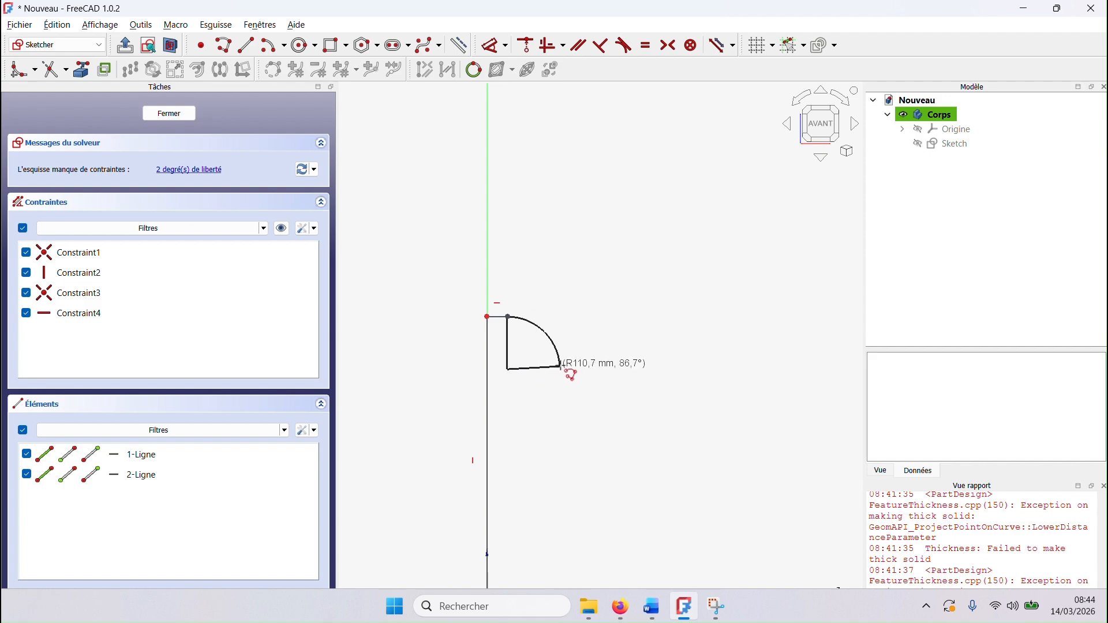
key(m)
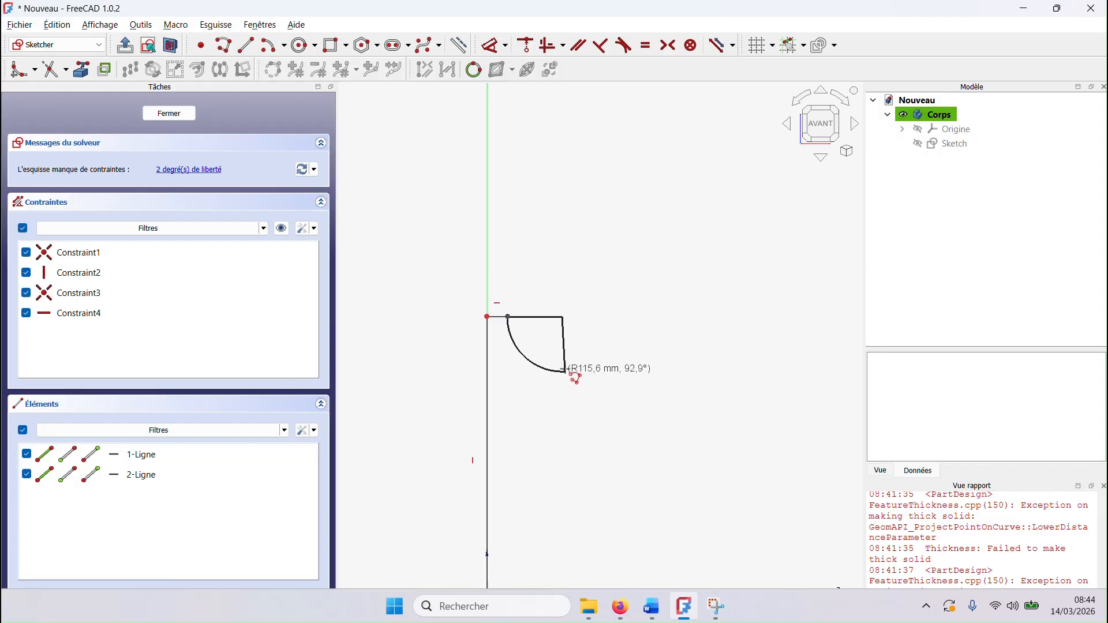
click(551, 370)
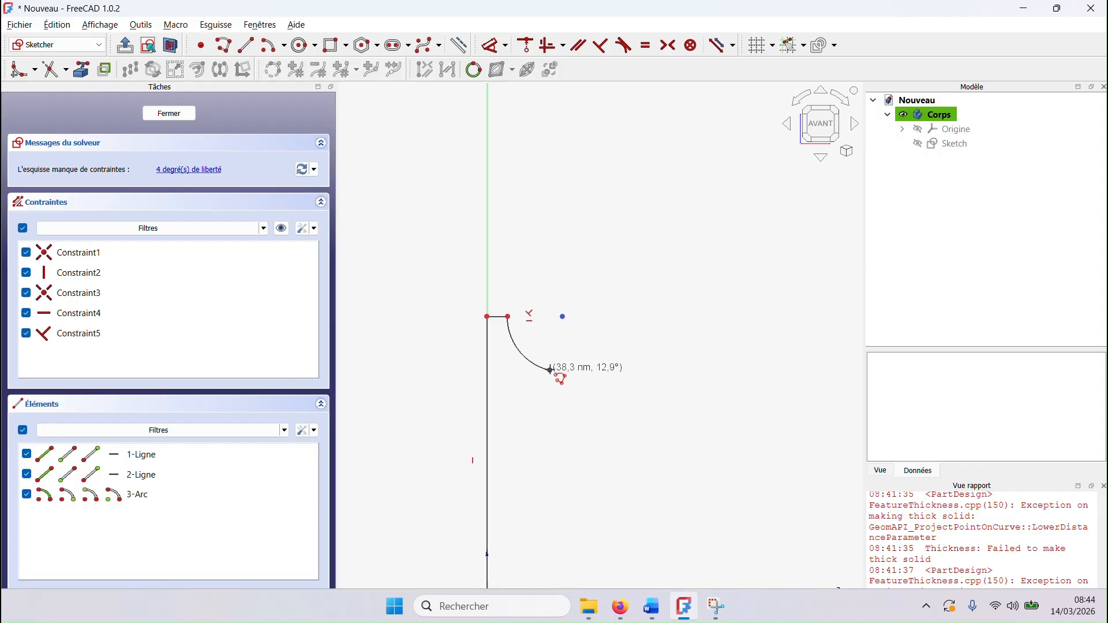
key(m)
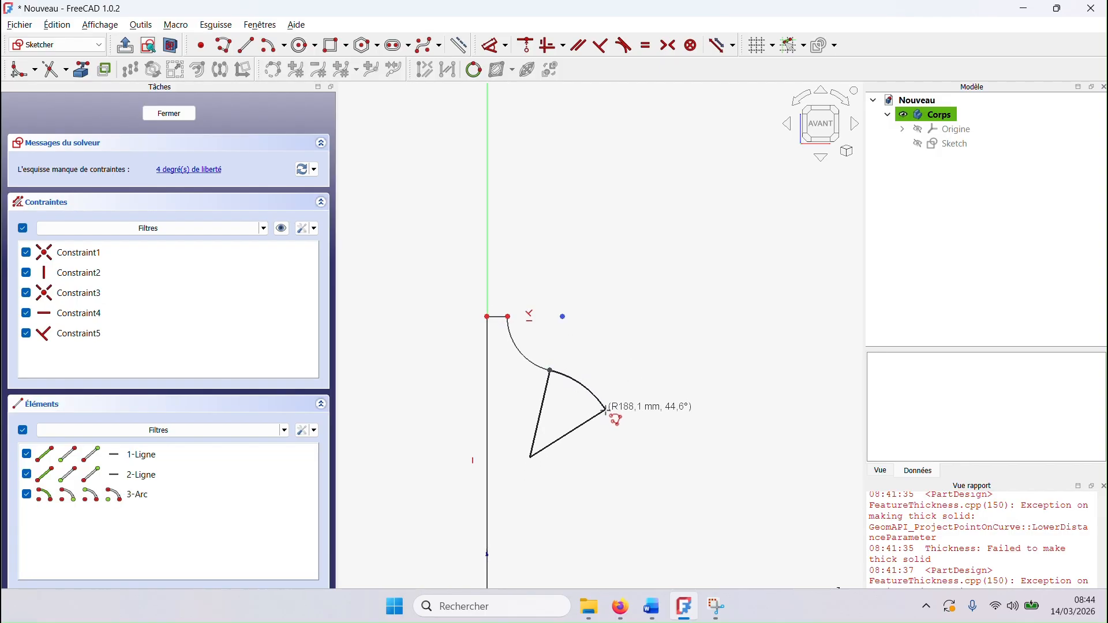
click(604, 418)
Step: Extend the polyline downward from the shoulder arc with a vertical side line about 260 mm long
scroll(610, 456, down, 2)
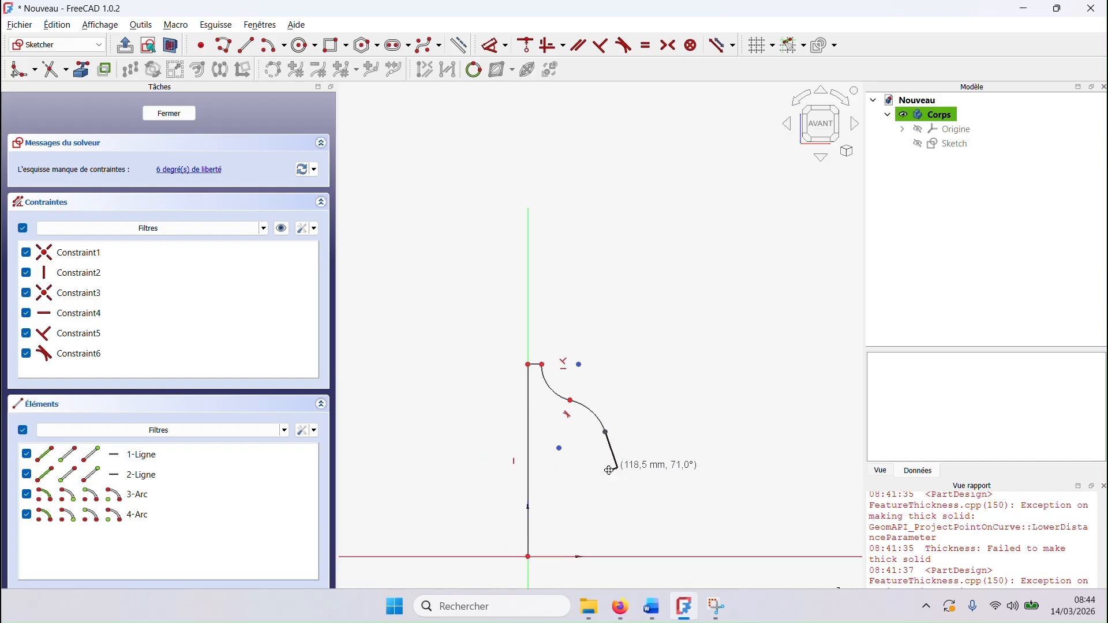
middle_drag(610, 468, 519, 276)
key(m)
key(m)
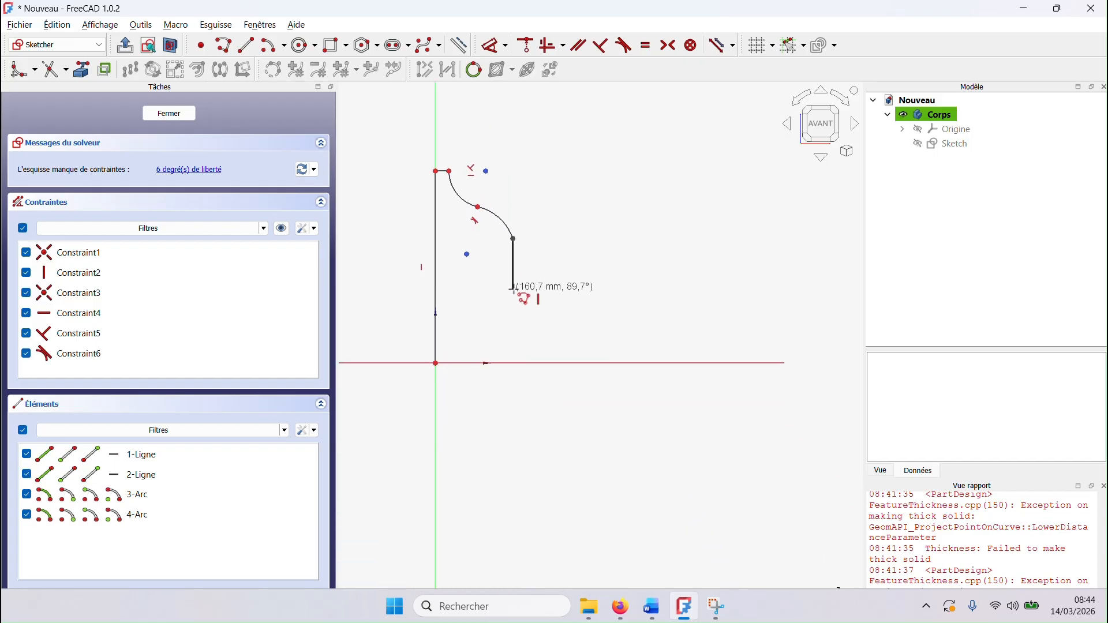
click(513, 319)
Step: Close the profile at the origin with a tangent bottom arc of about 157 mm radius and nudge the arc's upper endpoint
key(m)
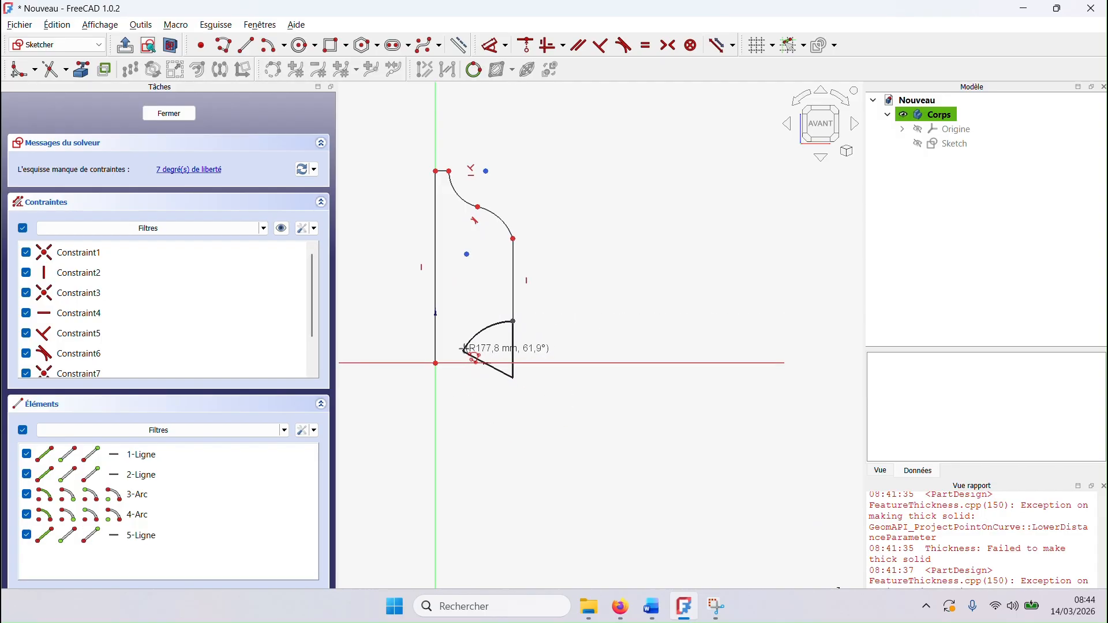
key(m)
key(m)
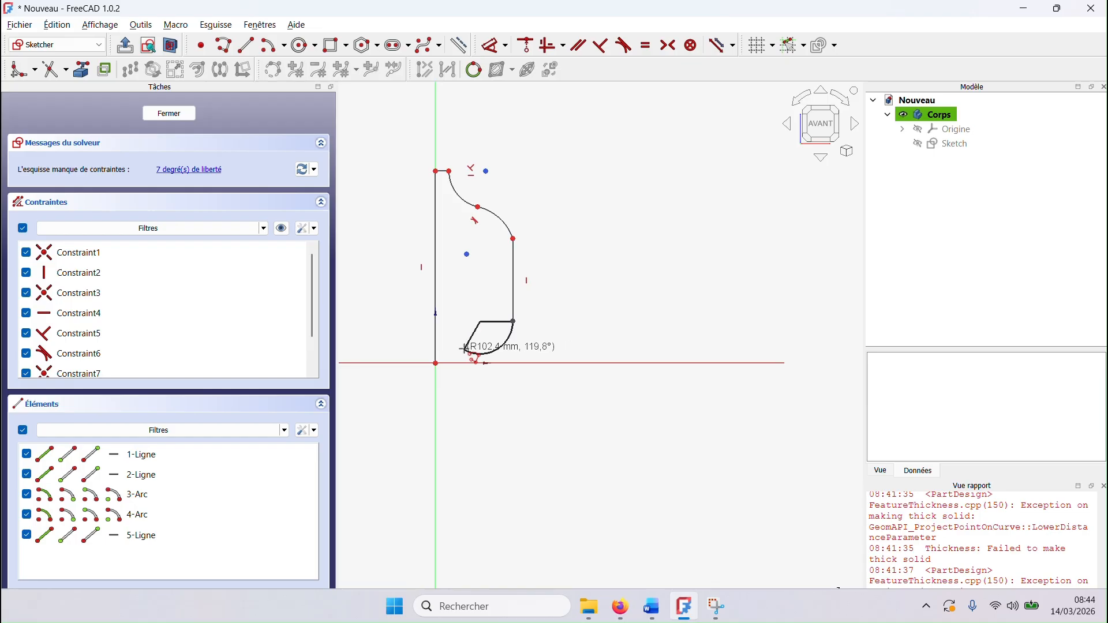
click(436, 363)
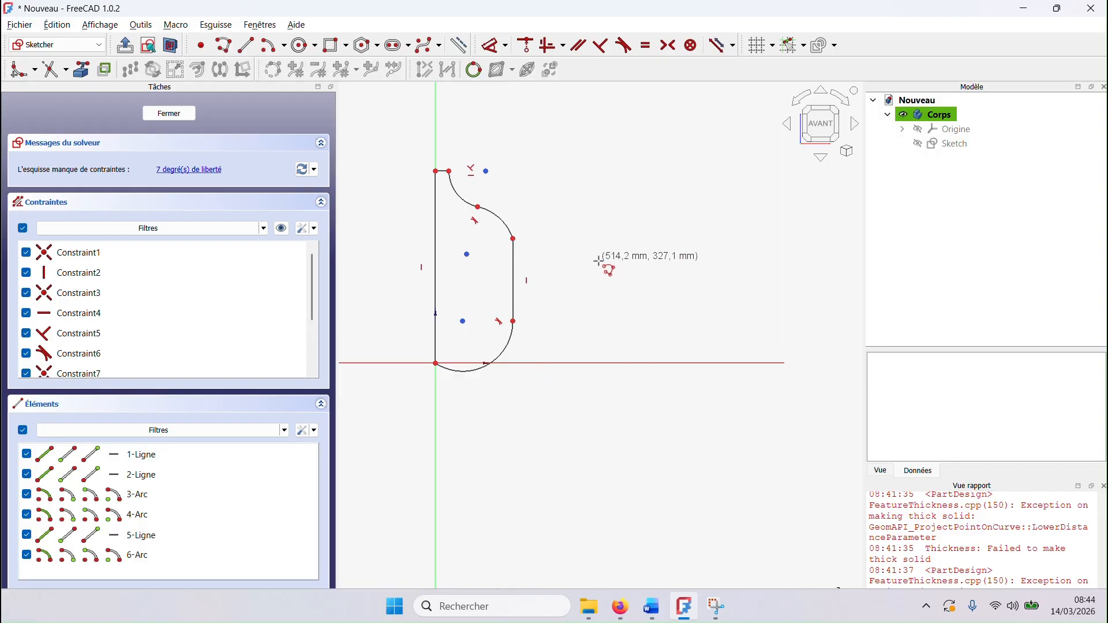
middle_drag(540, 412, 601, 448)
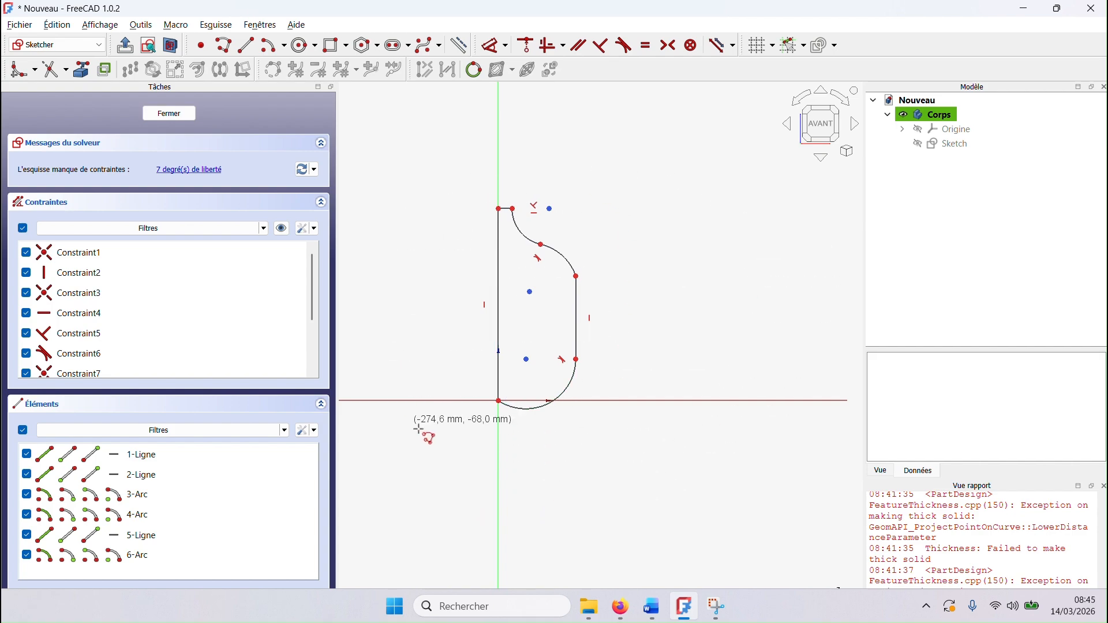
right_click(602, 443)
scroll(624, 352, up, 2)
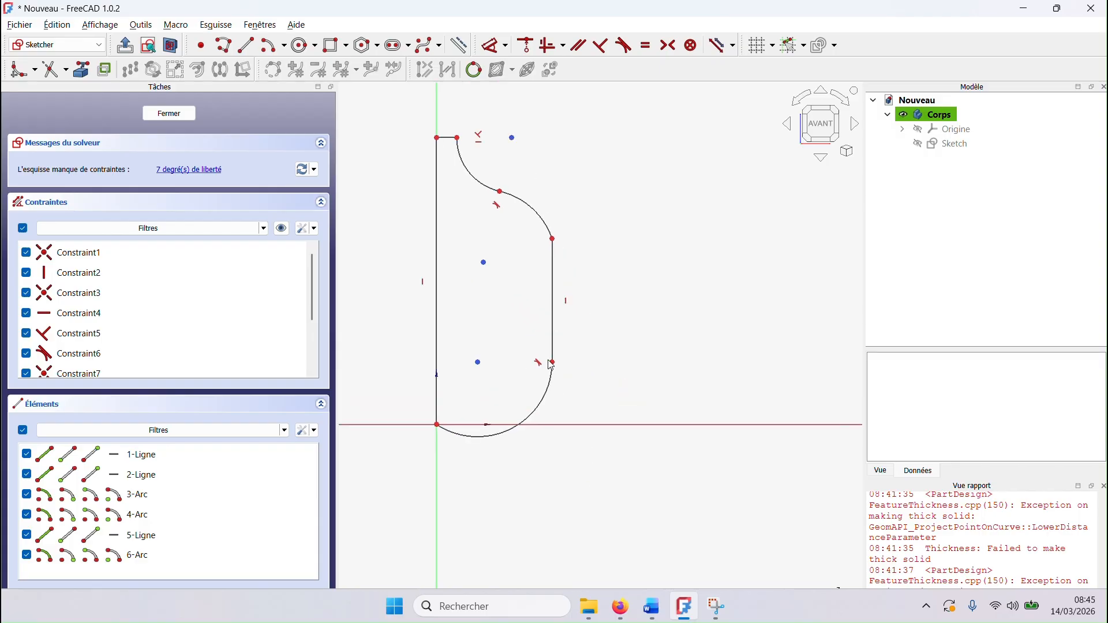
drag(552, 364, 551, 355)
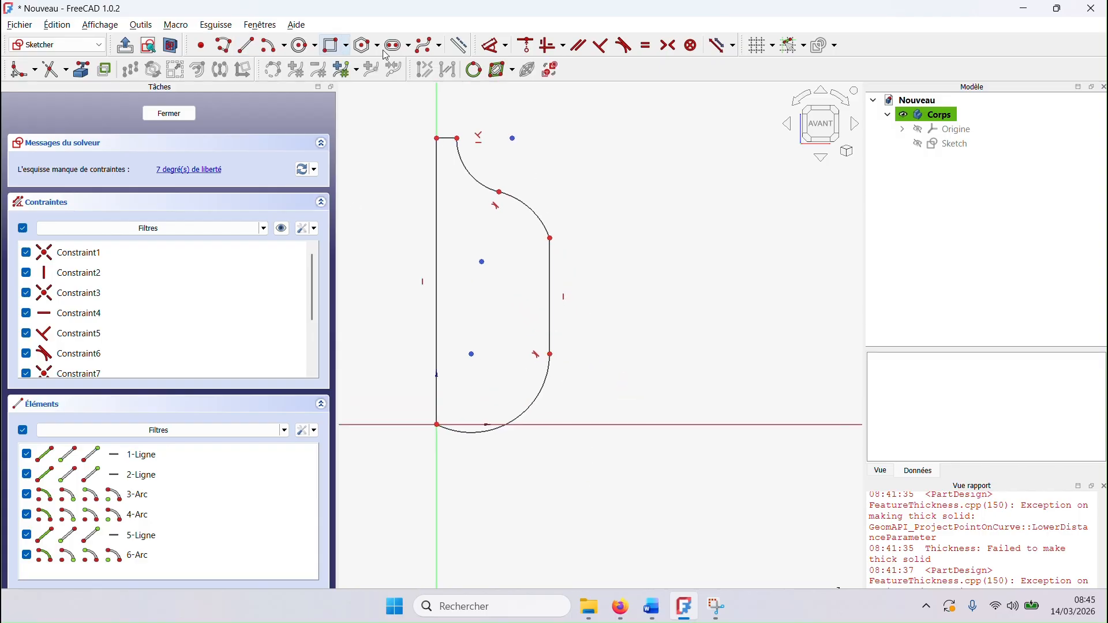
Step: Try to dimension the vertical line on the axis to 101.5 mm
click(494, 48)
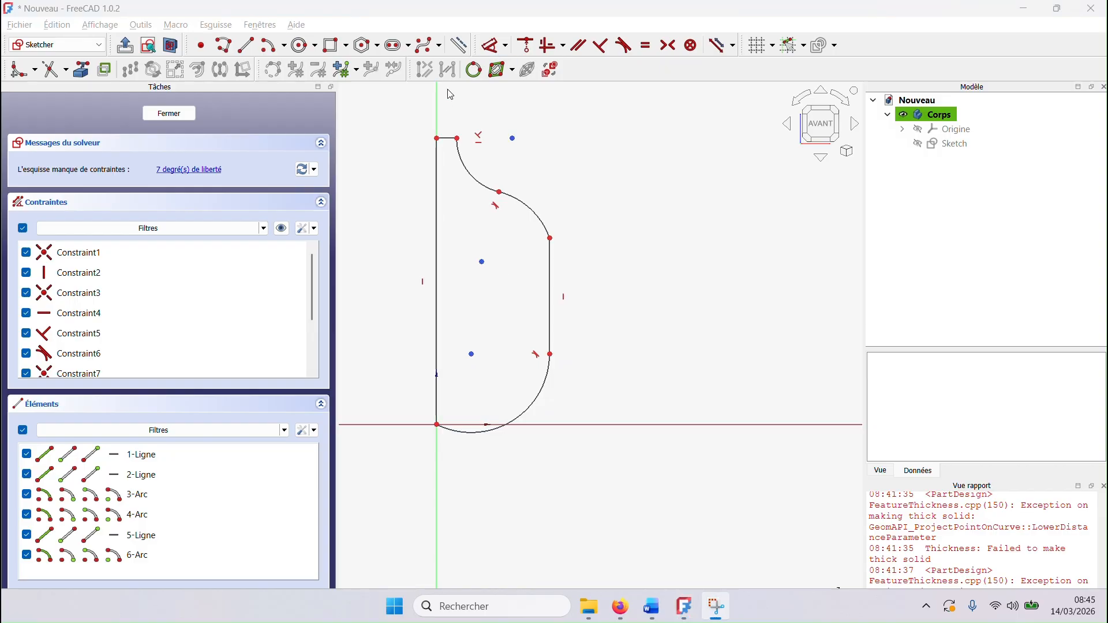
double_click(711, 12)
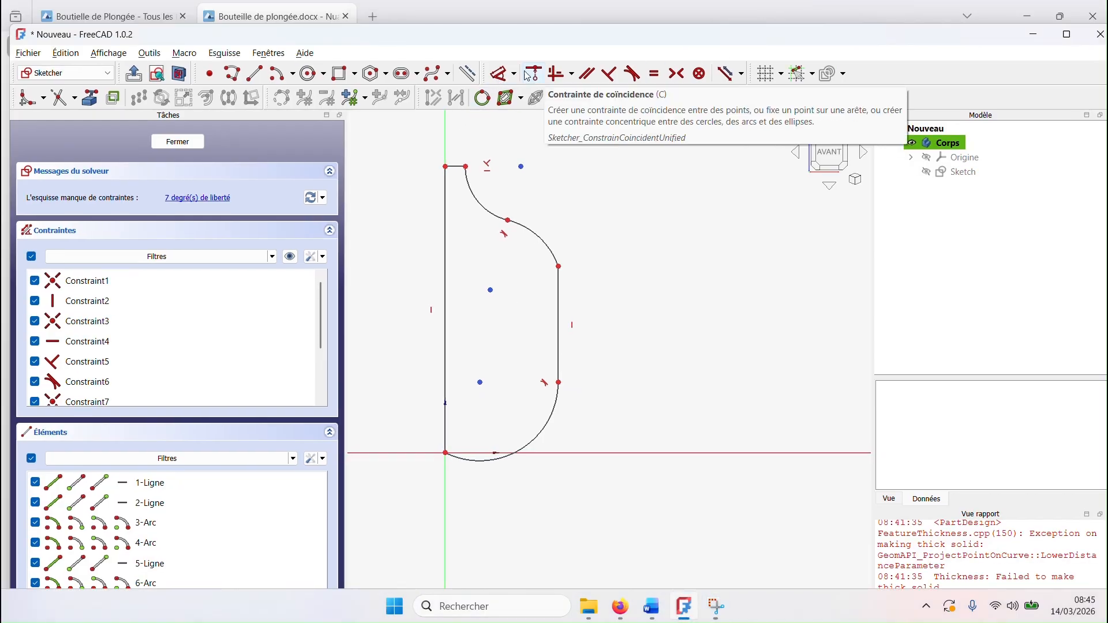
click(491, 45)
click(446, 317)
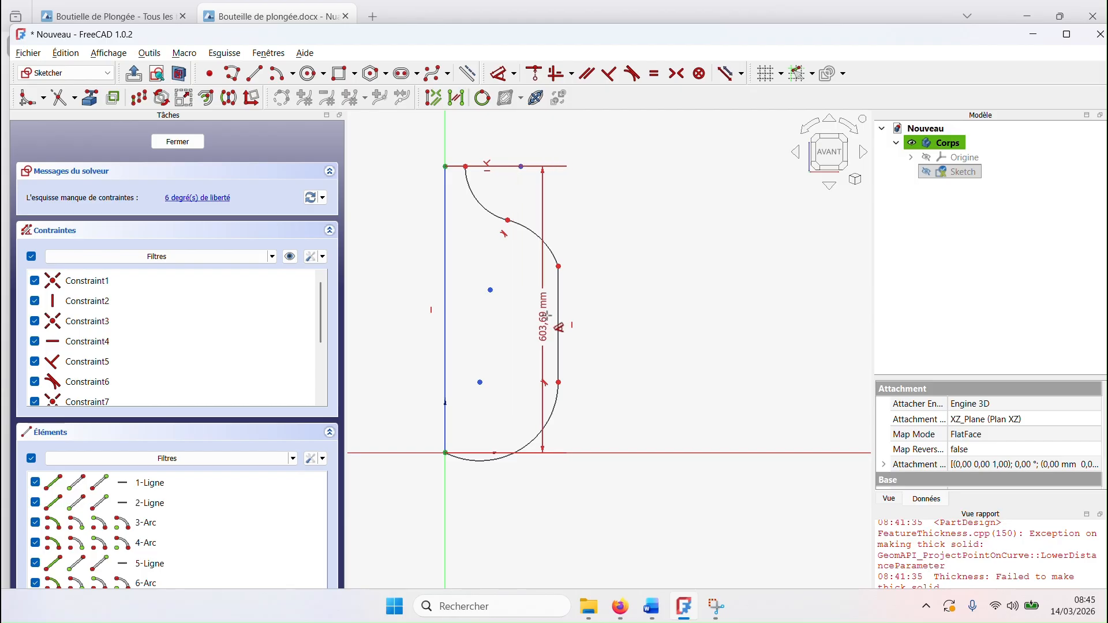
click(566, 328)
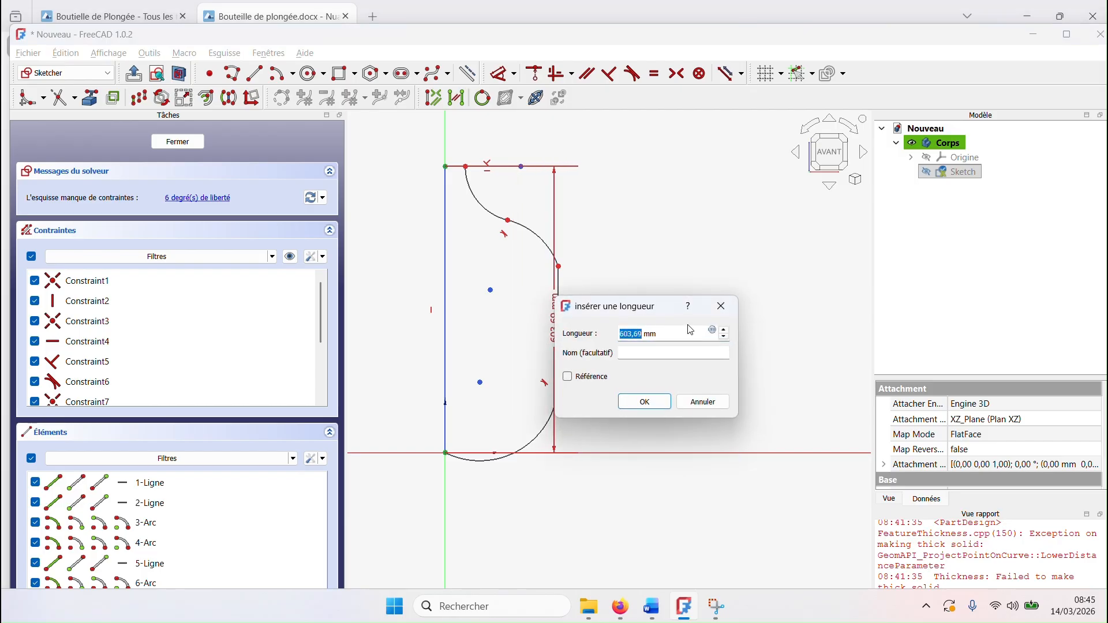
text(203/2)
key(Return)
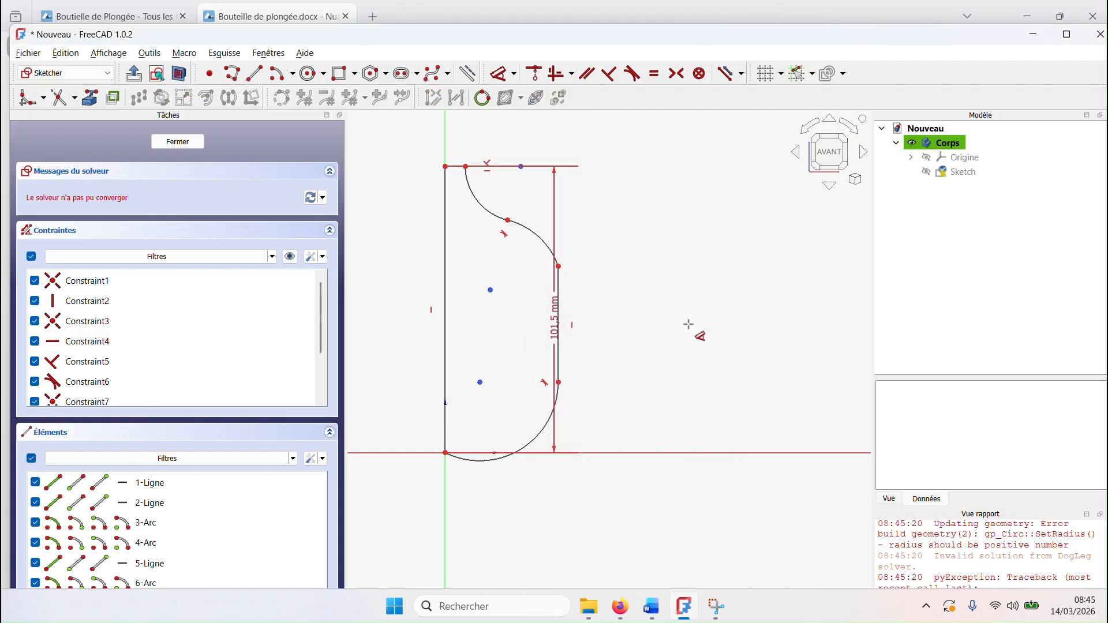
key(Escape)
Step: Try to dimension the horizontal distance between the axis line and the profile's vertical side line
click(498, 73)
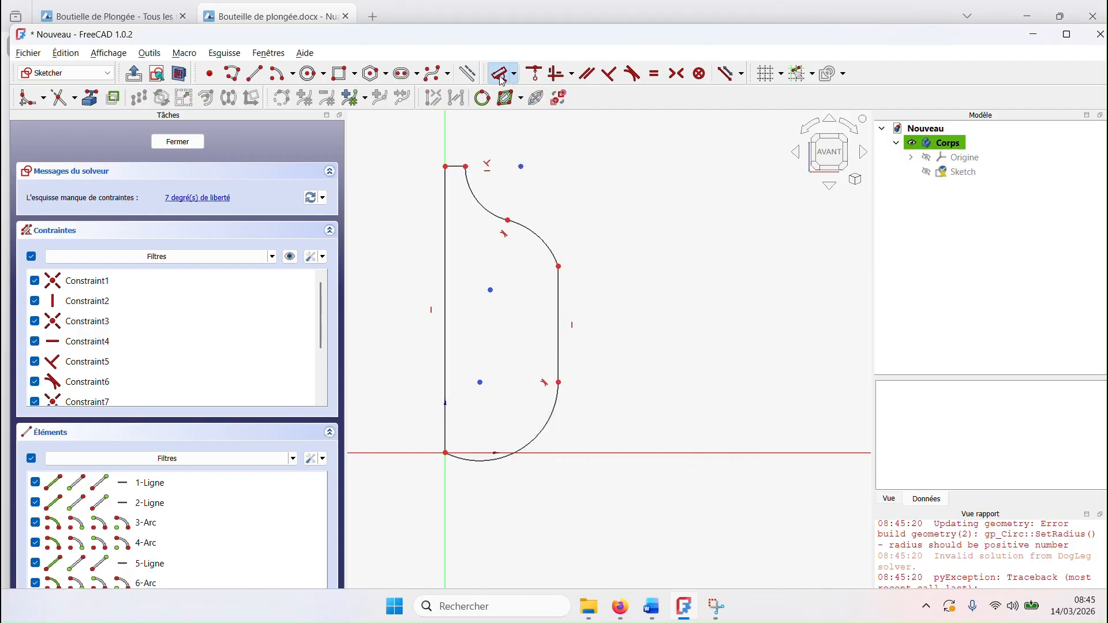
click(446, 325)
click(553, 323)
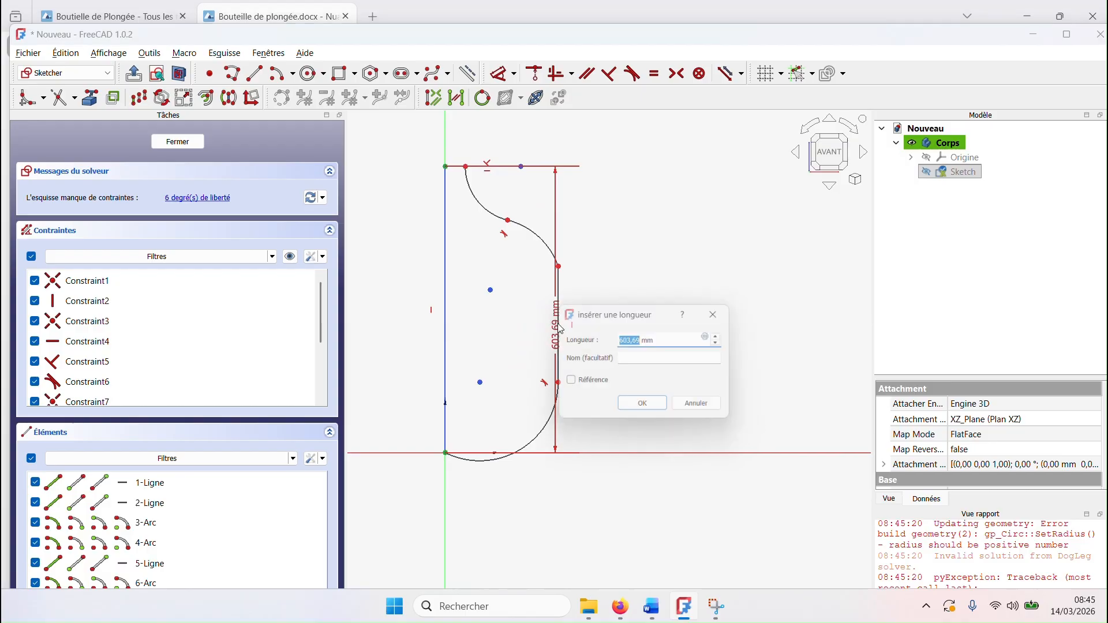
text(203/2)
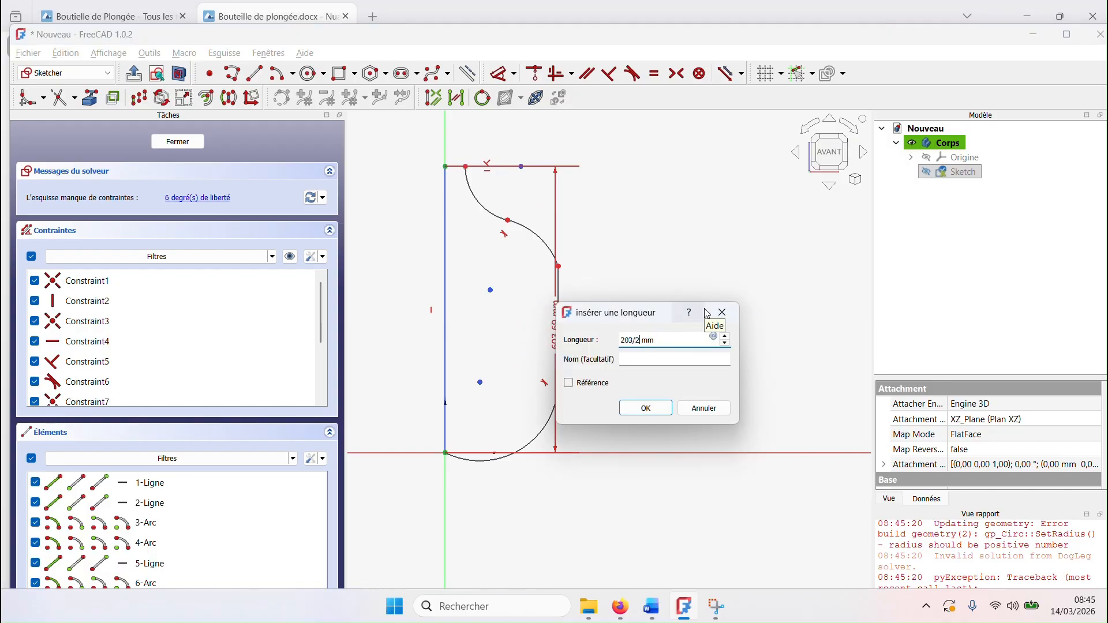
key(Return)
right_click(705, 312)
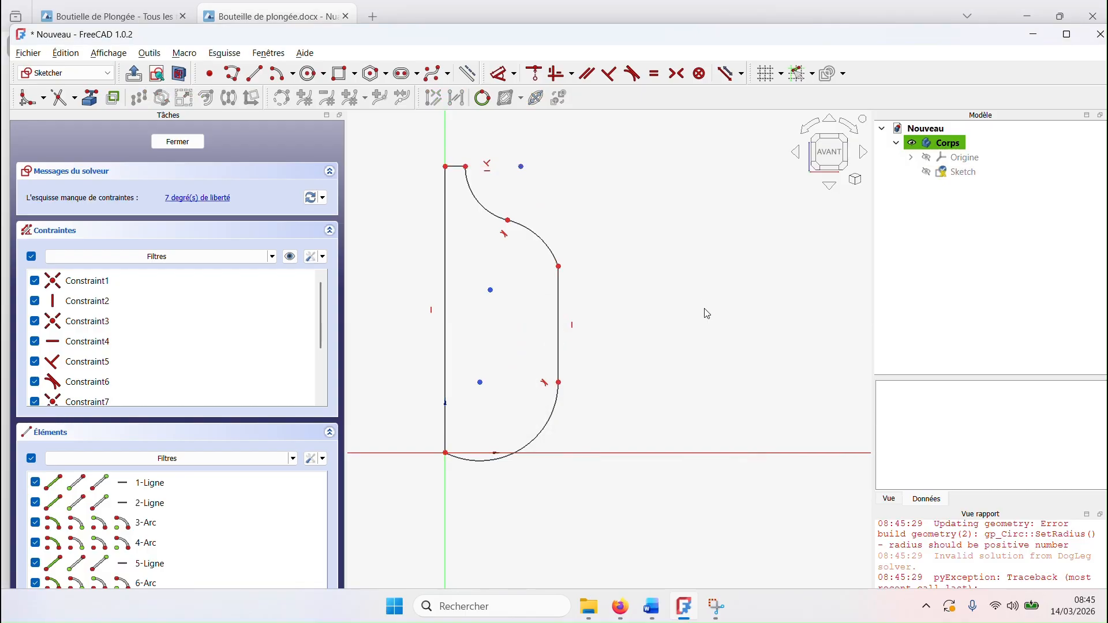
right_click(705, 311)
click(586, 310)
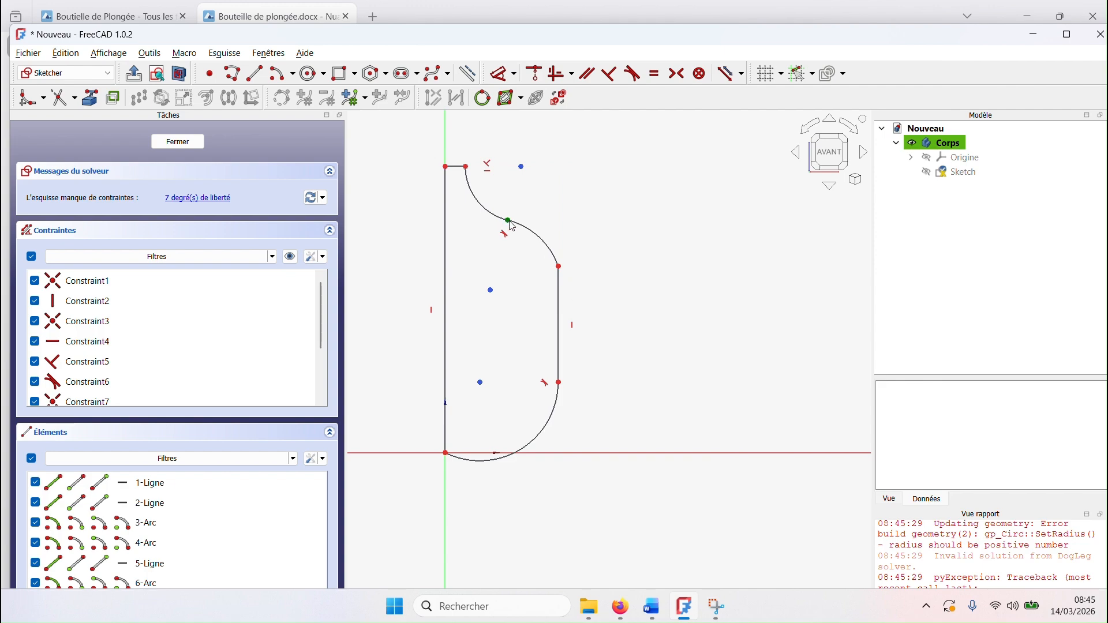
Step: Pull the junction of the two shoulder arcs inward towards the neck, and dimension the distance from axis line to side line as 203/2 mm
drag(512, 224, 484, 201)
click(502, 73)
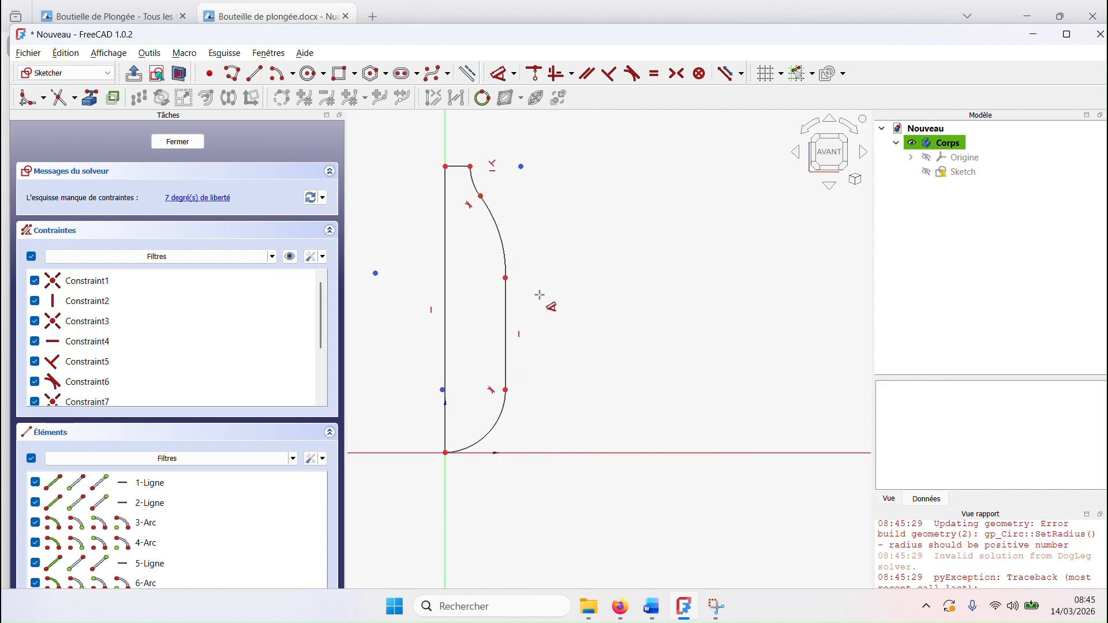
click(446, 342)
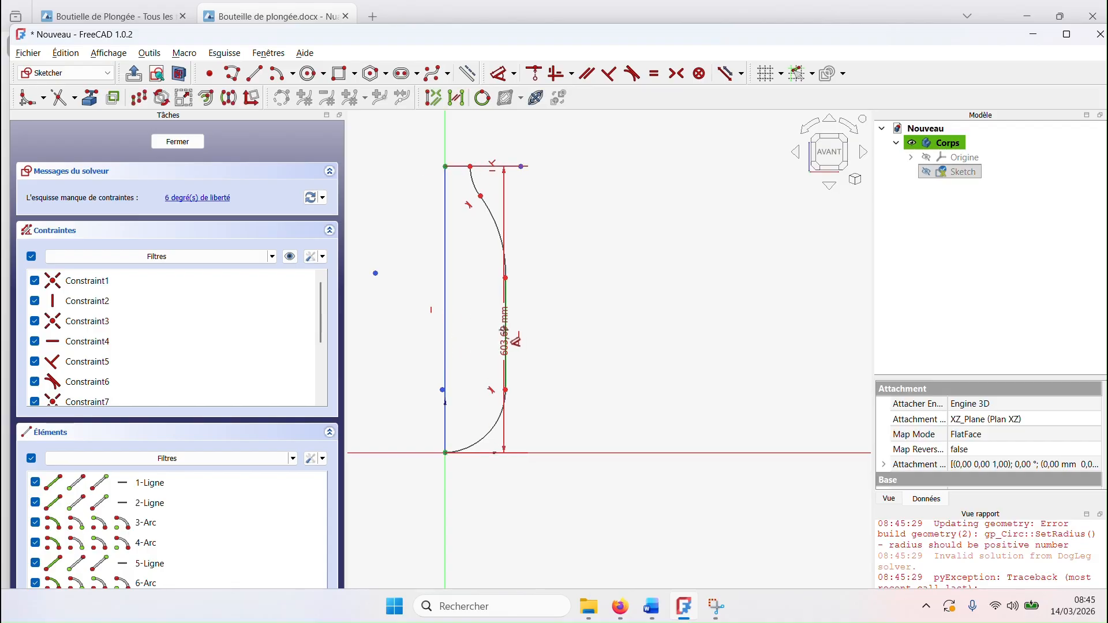
click(506, 328)
click(561, 325)
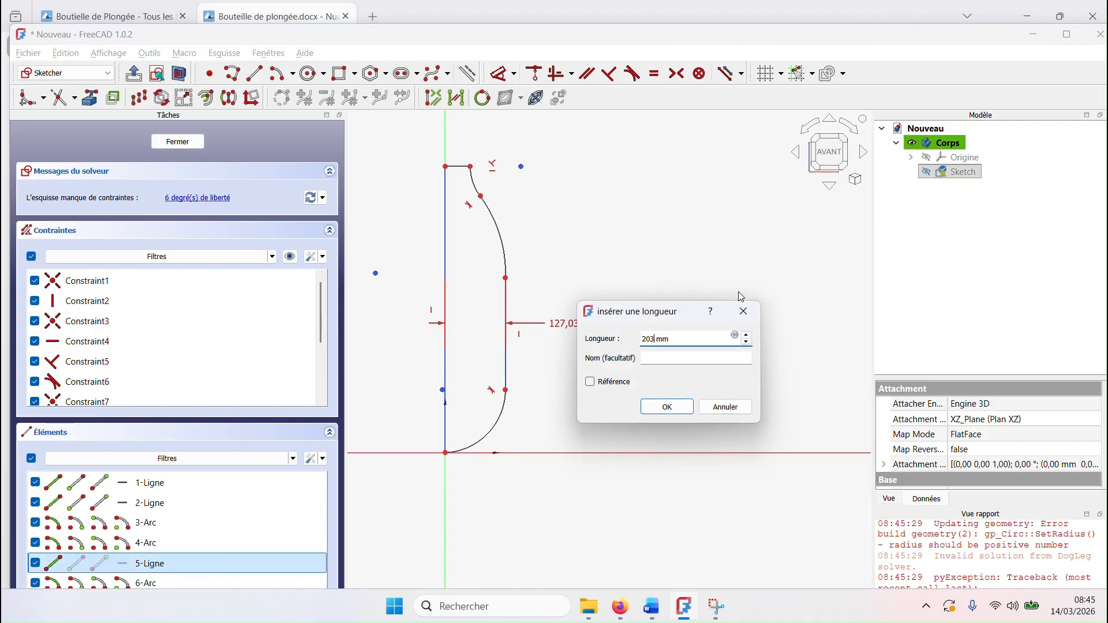
text(203/2)
key(Return)
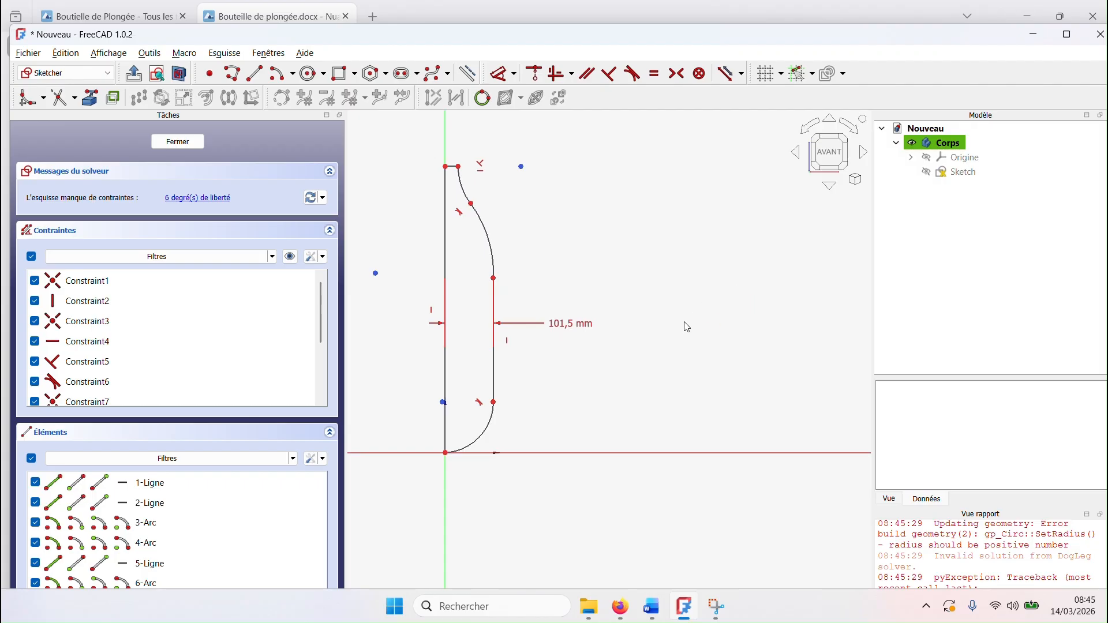
Step: Lower the junction between the side line and the bottom arc so the arc bulges slightly below the horizontal axis
scroll(509, 439, up, 2)
middle_drag(521, 430, 581, 376)
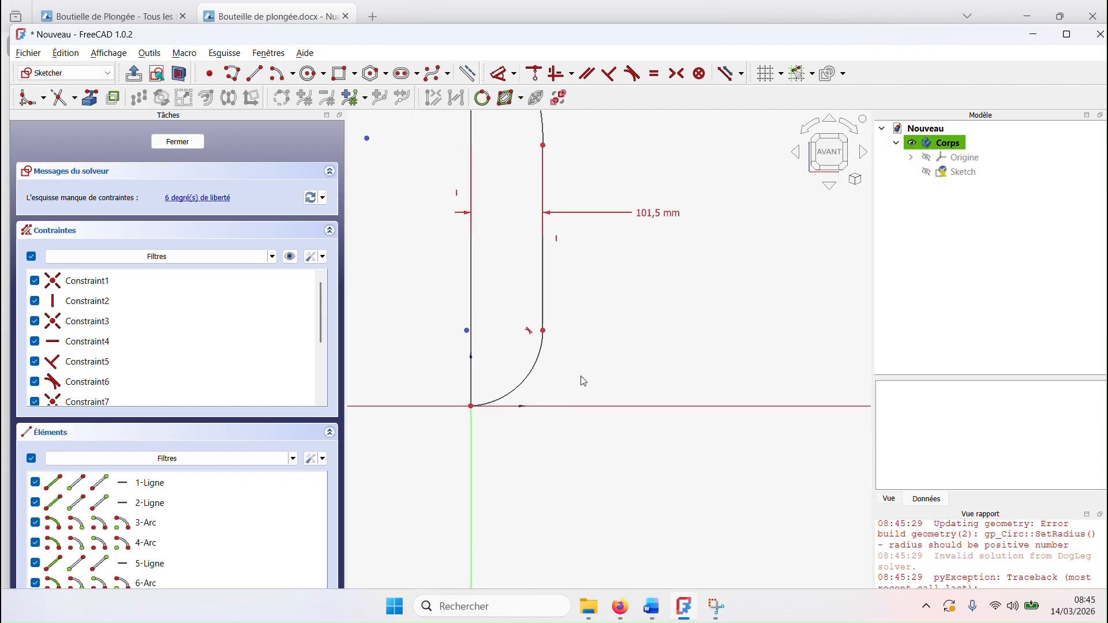
drag(542, 340, 542, 360)
scroll(522, 441, up, 3)
middle_drag(490, 401, 537, 436)
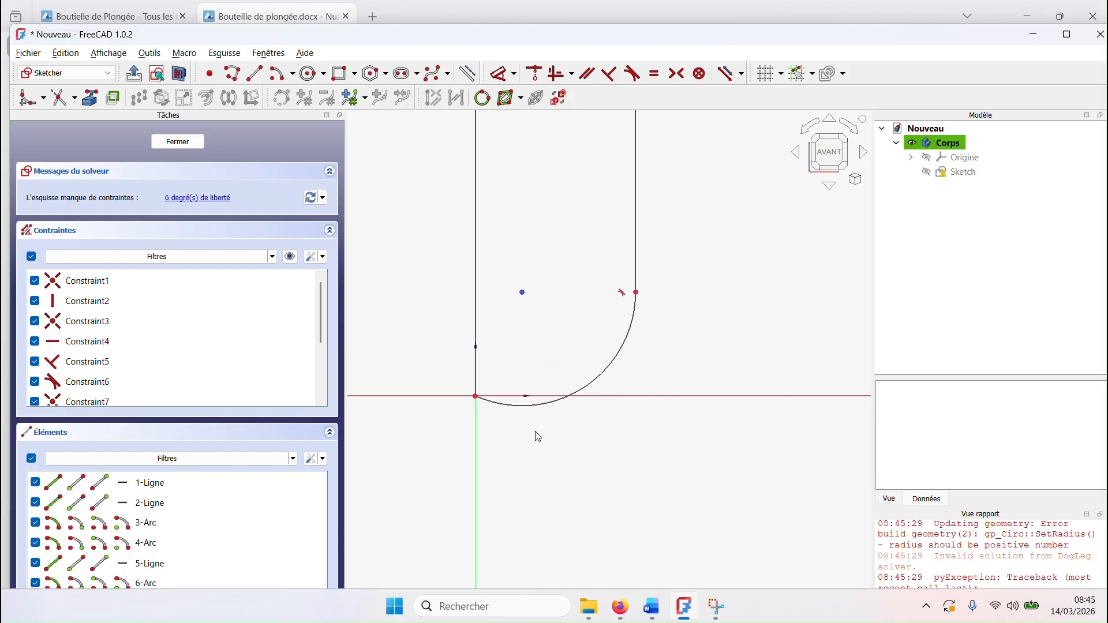
drag(636, 293, 635, 286)
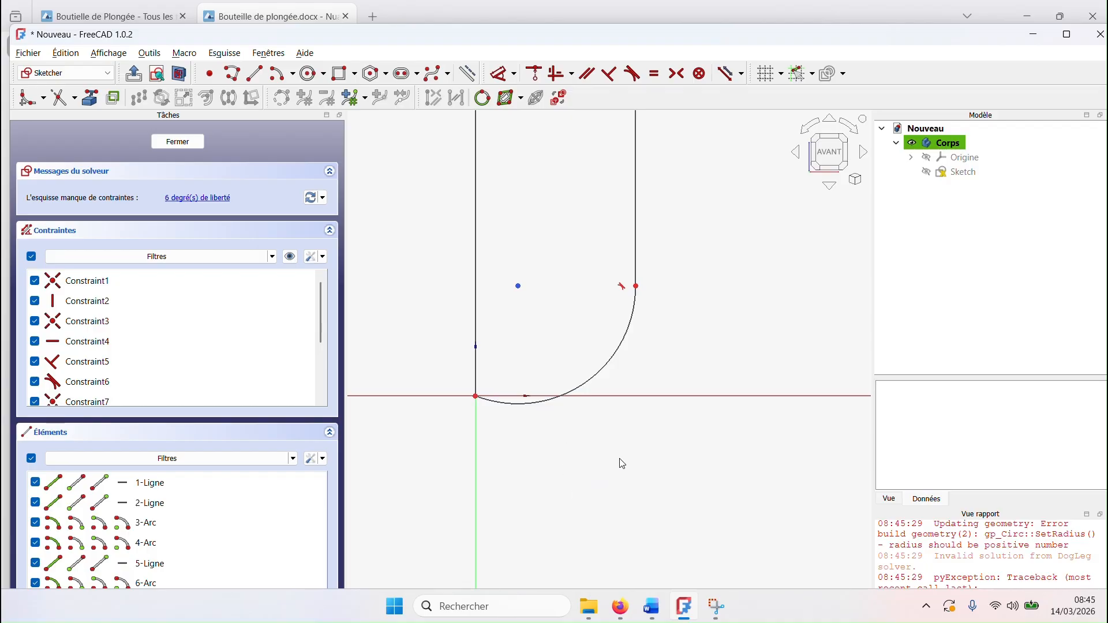
middle_drag(620, 459, 647, 492)
scroll(646, 494, down, 2)
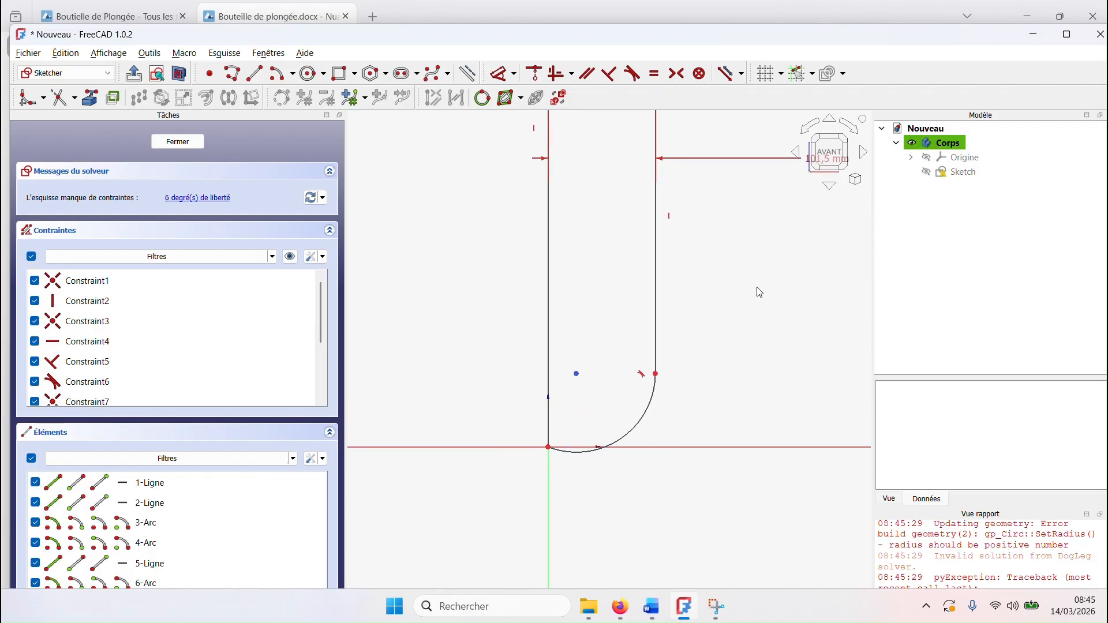
scroll(756, 306, down, 1)
middle_drag(755, 317, 707, 403)
scroll(701, 402, down, 2)
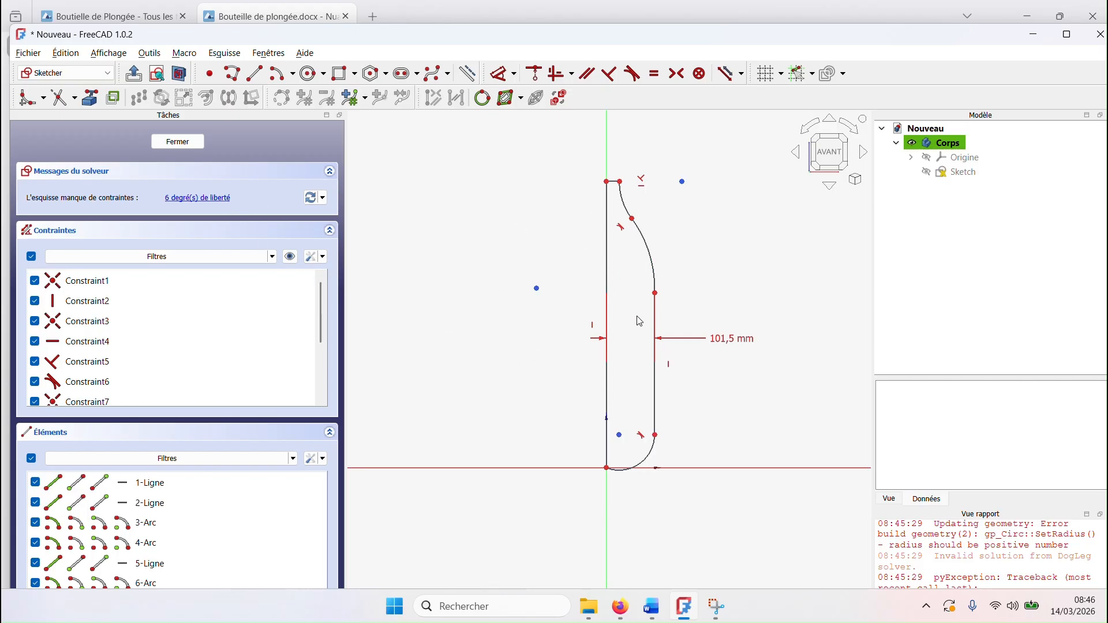
Step: Leave the sketch and revolve the bottle profile 360° about the sketch's vertical axis
scroll(556, 323, down, 9)
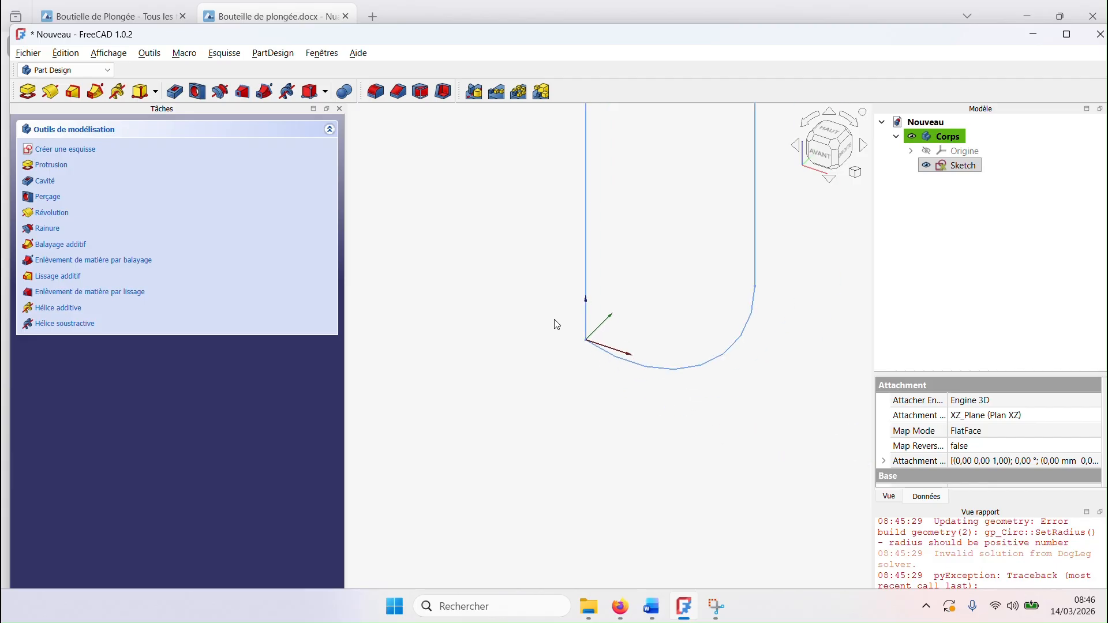
middle_drag(646, 231, 623, 364)
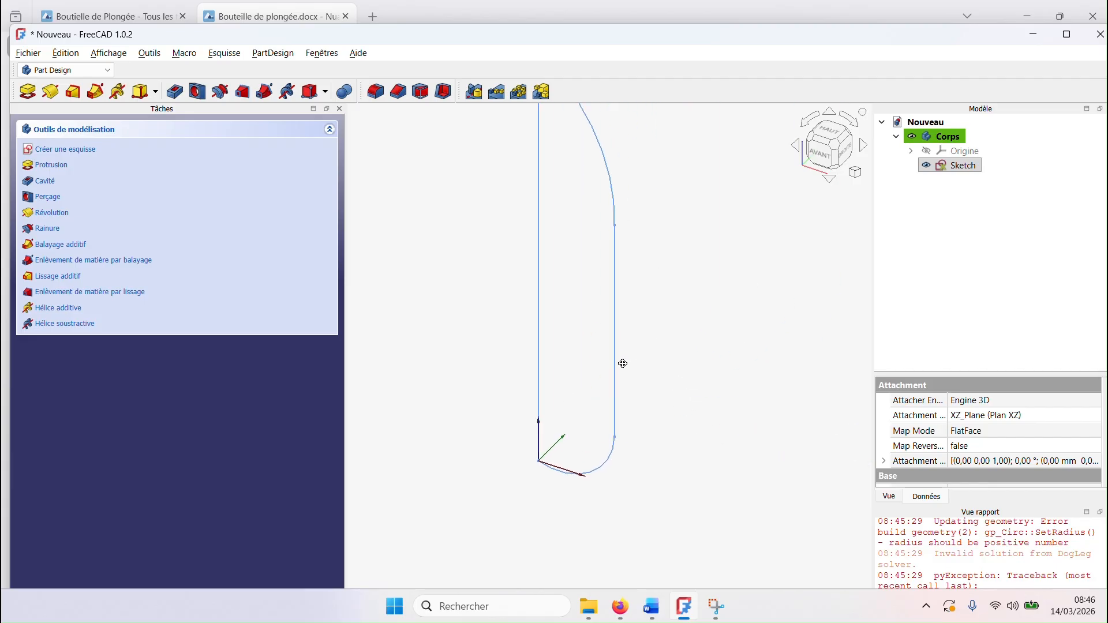
click(47, 213)
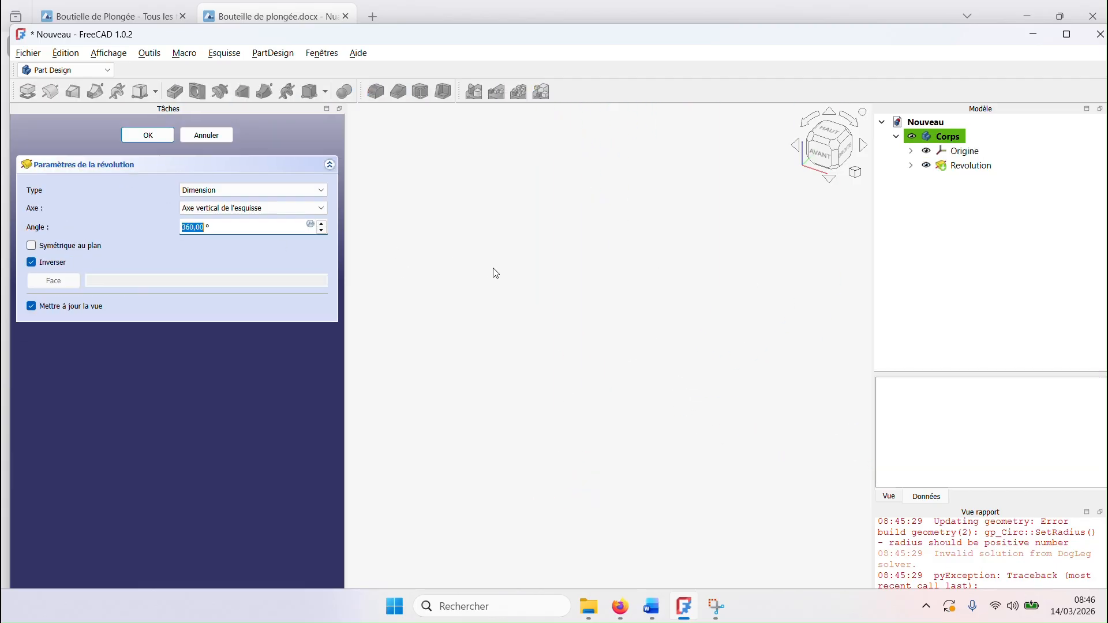
click(149, 136)
scroll(560, 264, down, 3)
middle_drag(495, 383, 527, 467)
scroll(591, 339, up, 4)
scroll(683, 232, up, 2)
scroll(628, 270, down, 3)
scroll(651, 299, up, 3)
scroll(681, 339, down, 3)
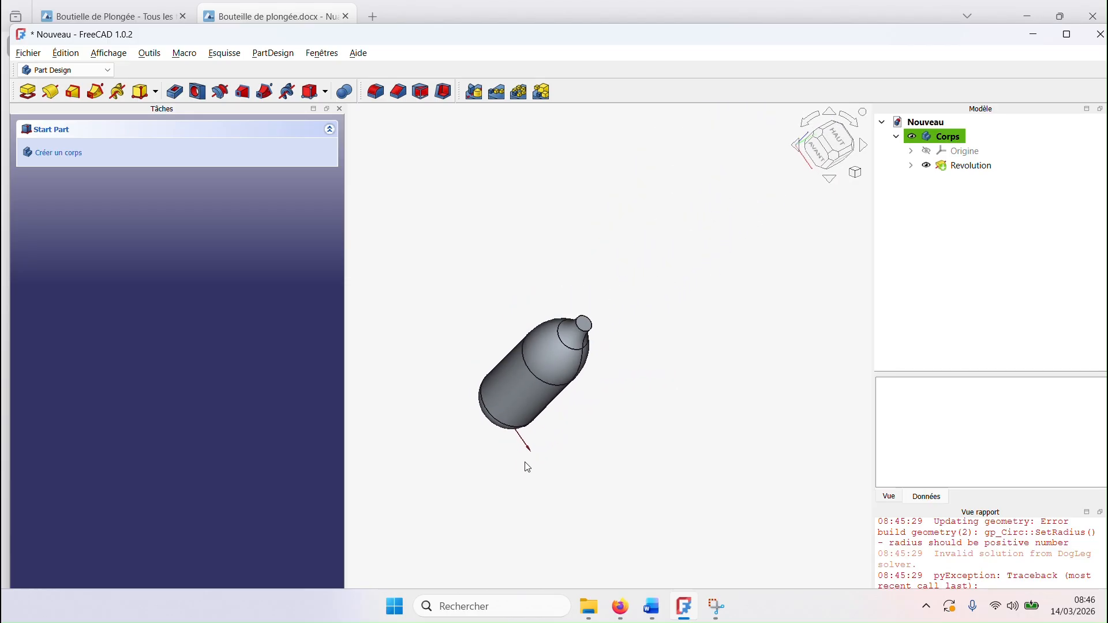
Step: Try to hollow the bottle inward with a 5 mm Thickness, leaving the neck's flat top face open
click(444, 92)
scroll(635, 346, up, 2)
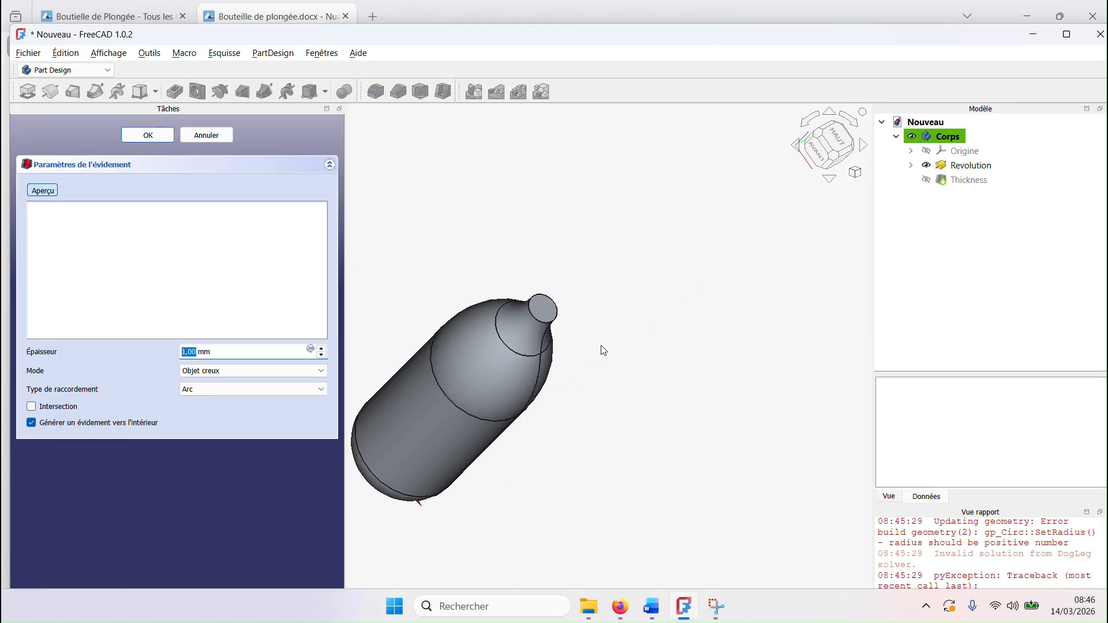
click(550, 316)
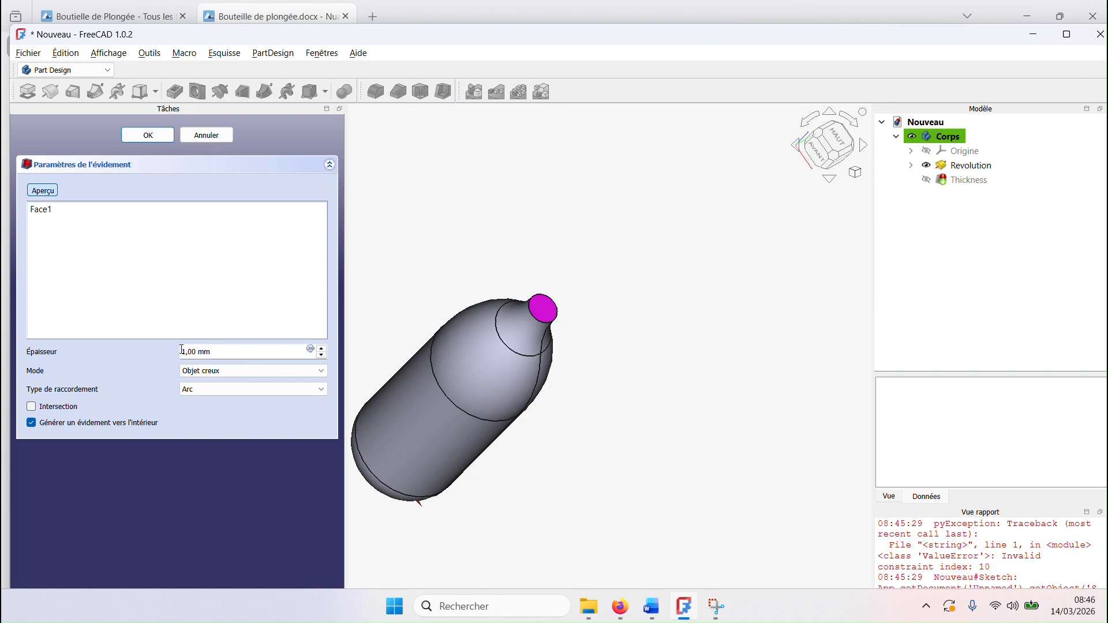
drag(182, 351, 214, 352)
text(5)
click(148, 135)
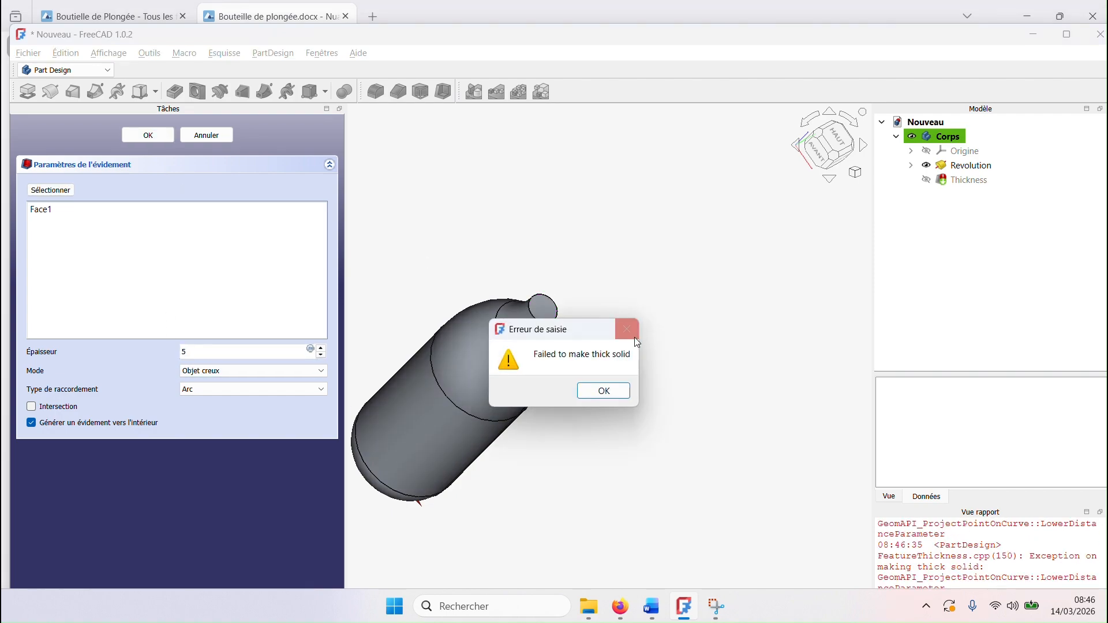
click(604, 391)
click(206, 135)
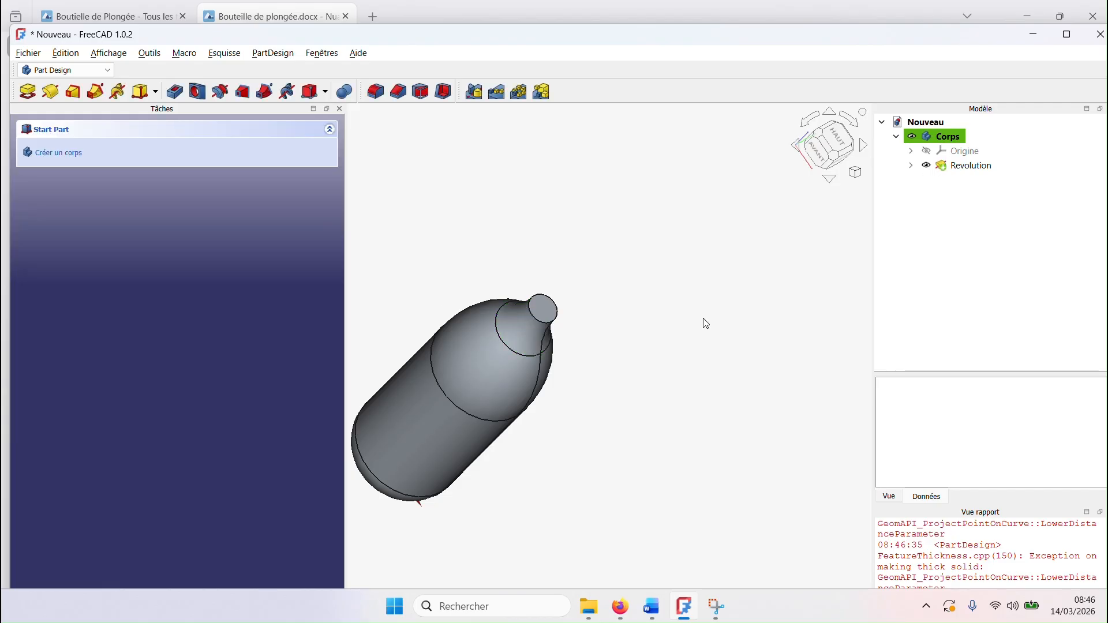
Step: Reopen the revolution's sketch and make the bottom arc tangent to the horizontal axis at the origin
click(912, 166)
double_click(967, 182)
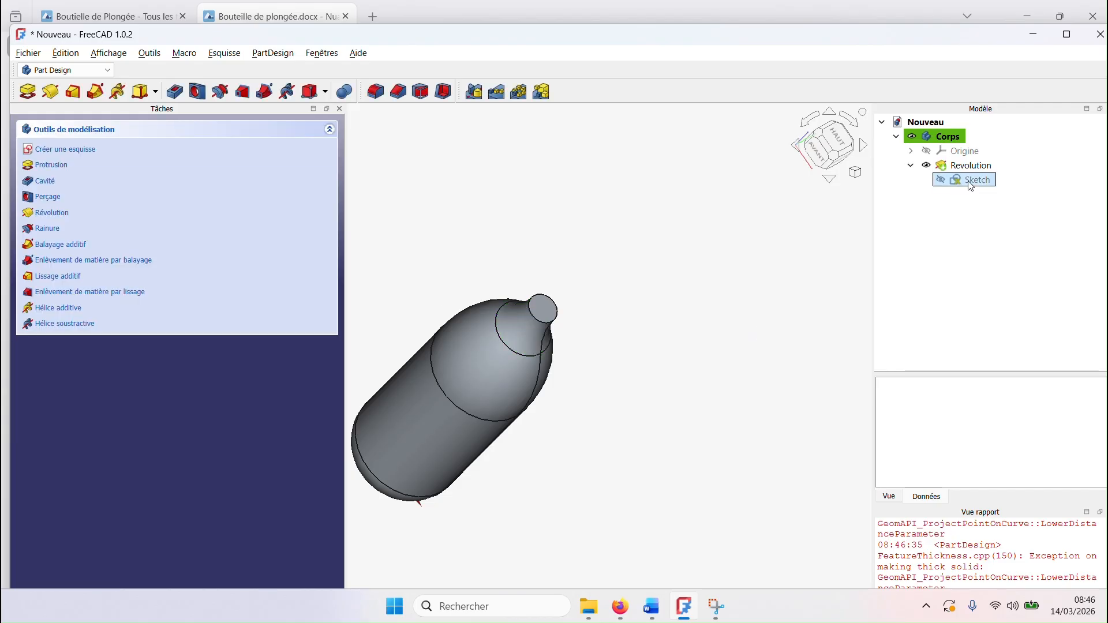
middle_drag(638, 527, 662, 400)
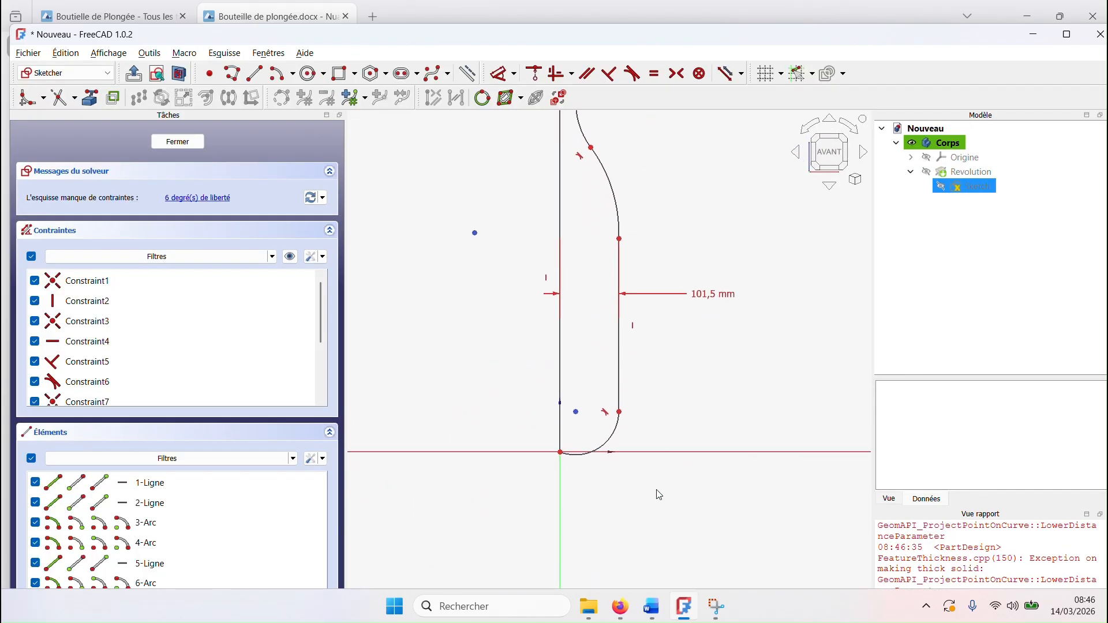
scroll(656, 492, up, 3)
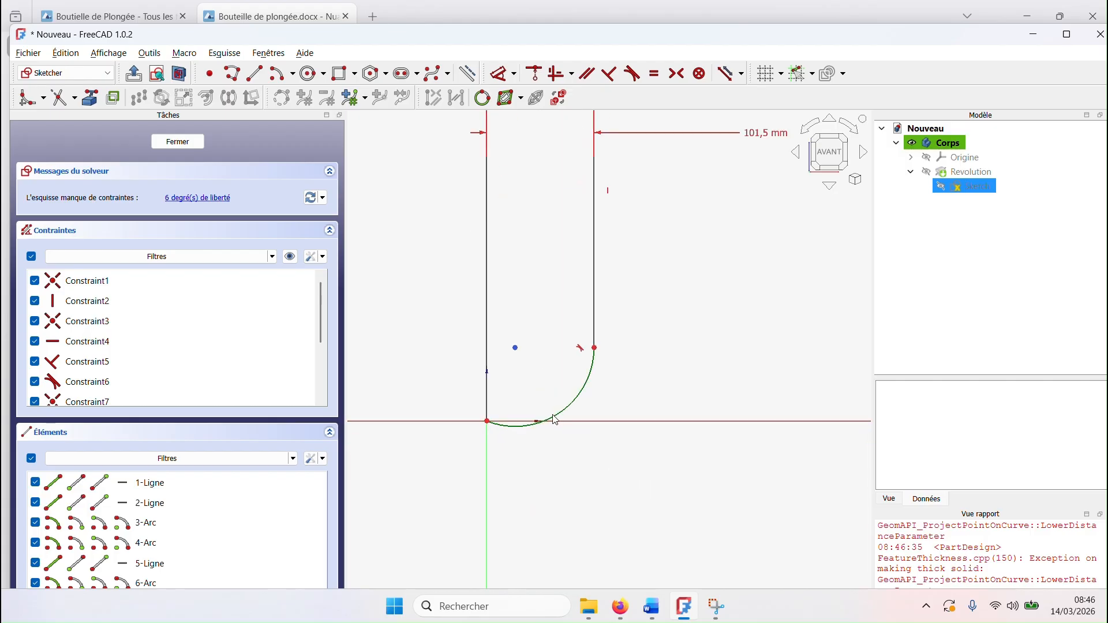
scroll(596, 255, up, 1)
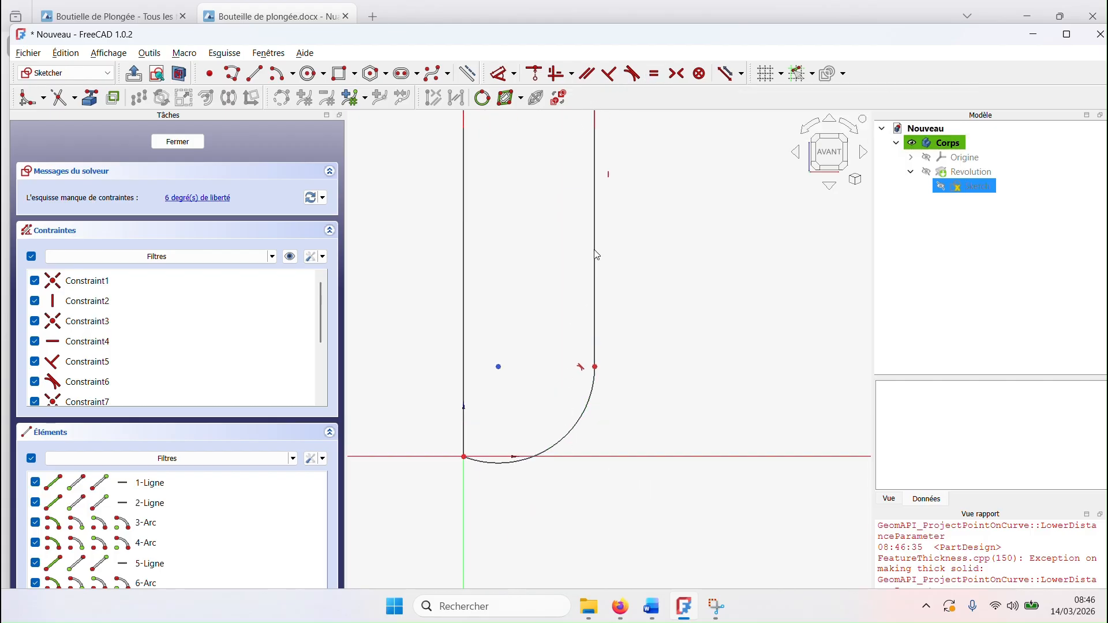
click(632, 74)
scroll(517, 494, up, 3)
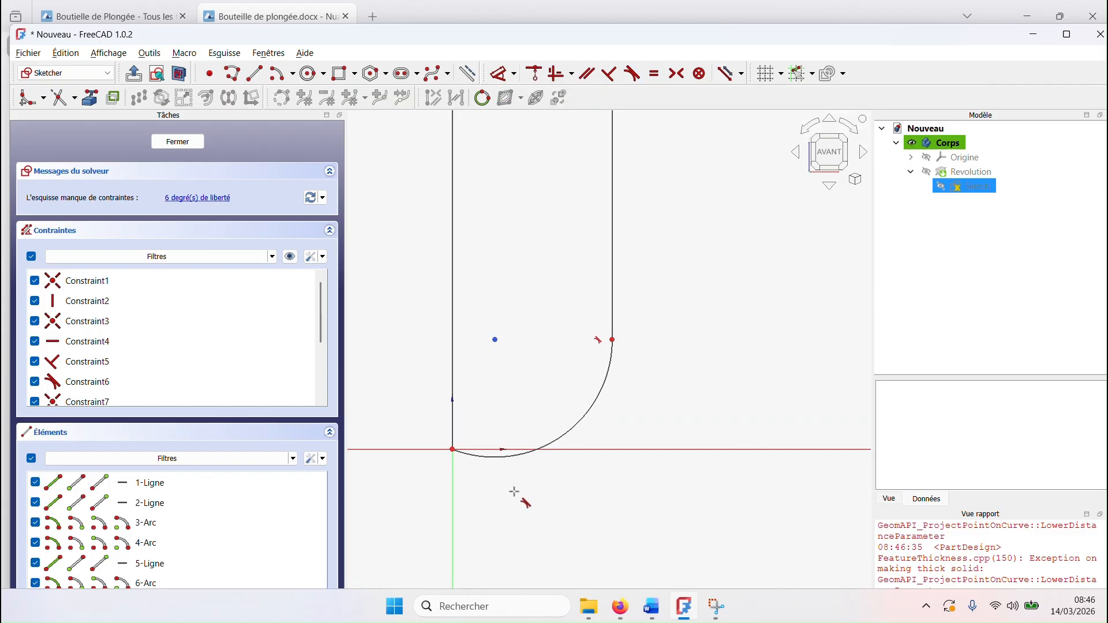
click(436, 429)
click(437, 431)
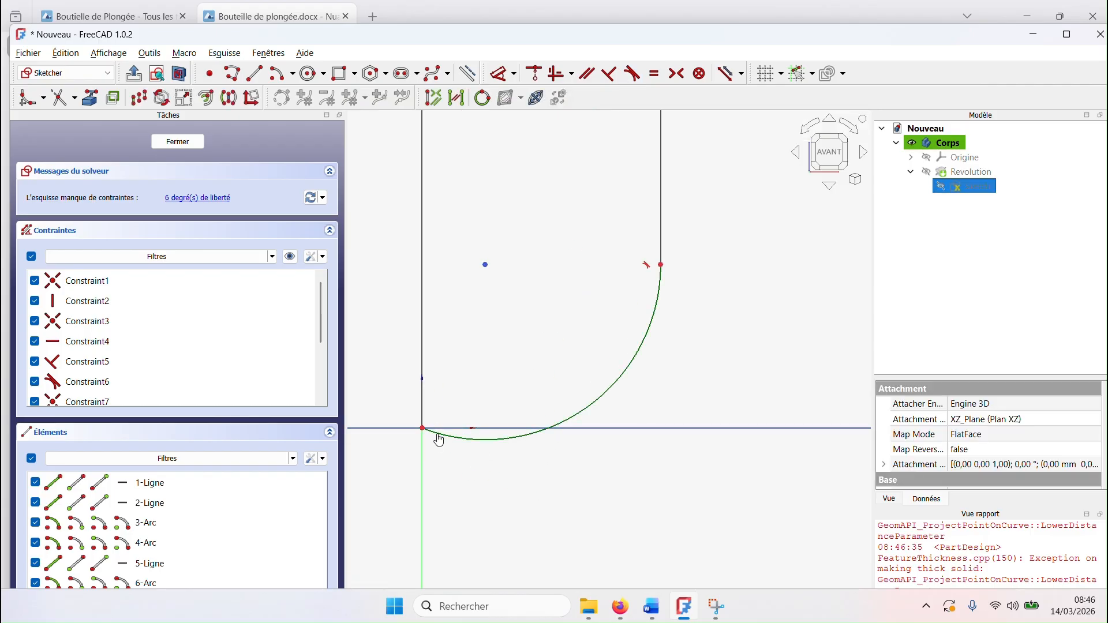
click(439, 429)
mouse_move(742, 297)
middle_down()
mouse_move(750, 429)
mouse_move(729, 584)
middle_up()
middle_click(721, 604)
scroll(793, 222, down, 3)
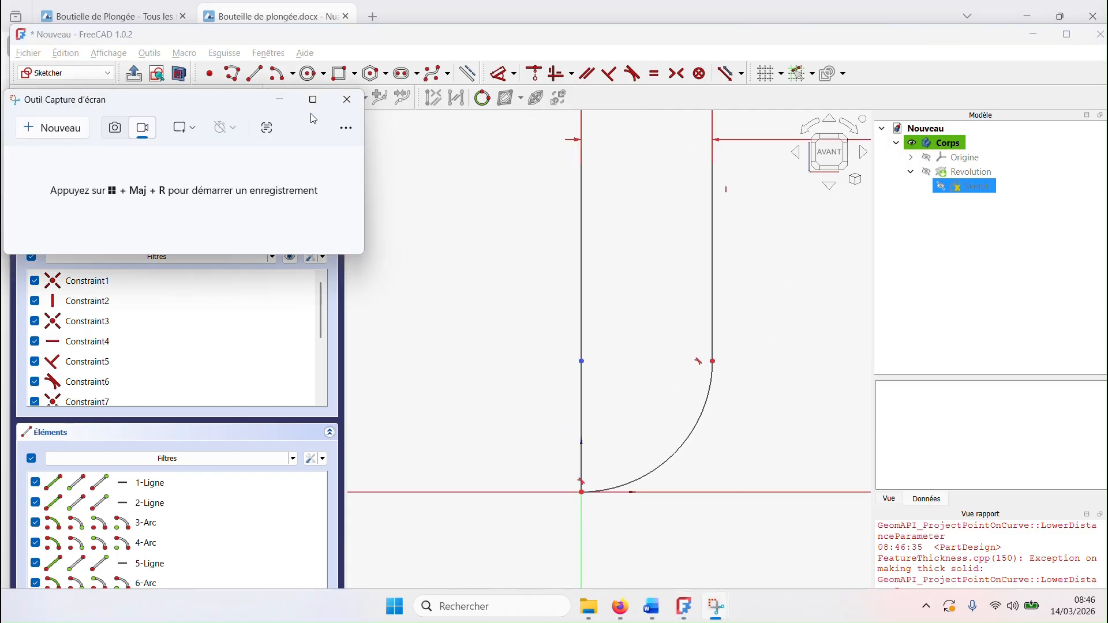
click(498, 197)
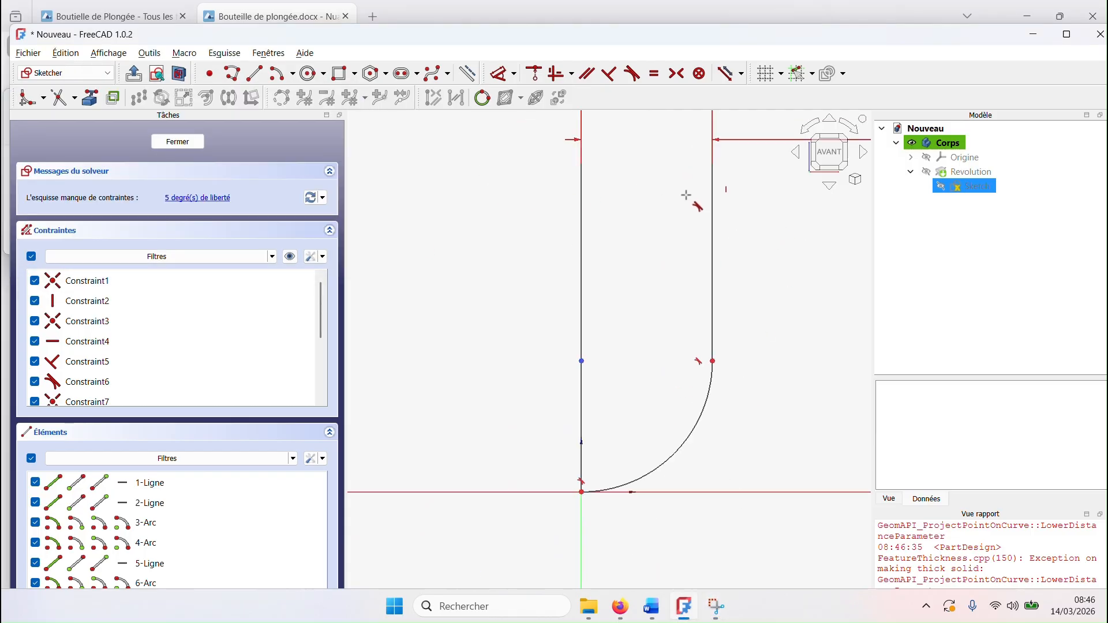
Step: Make the convex shoulder arc tangent to the vertical side line at their shared endpoint, and close the sketch
middle_drag(685, 195, 573, 442)
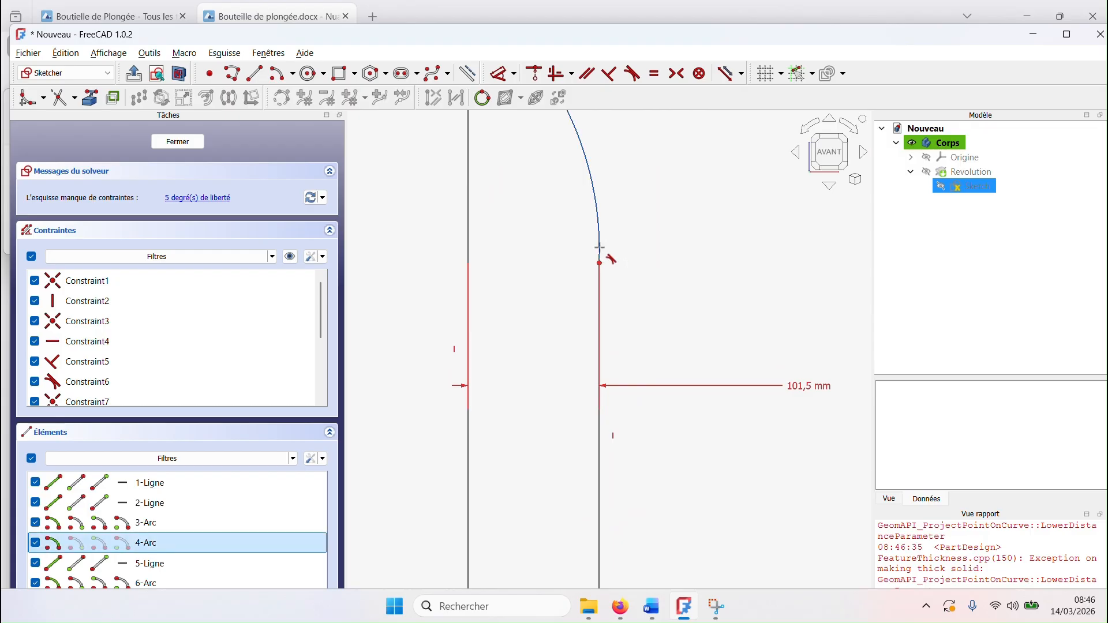
click(599, 266)
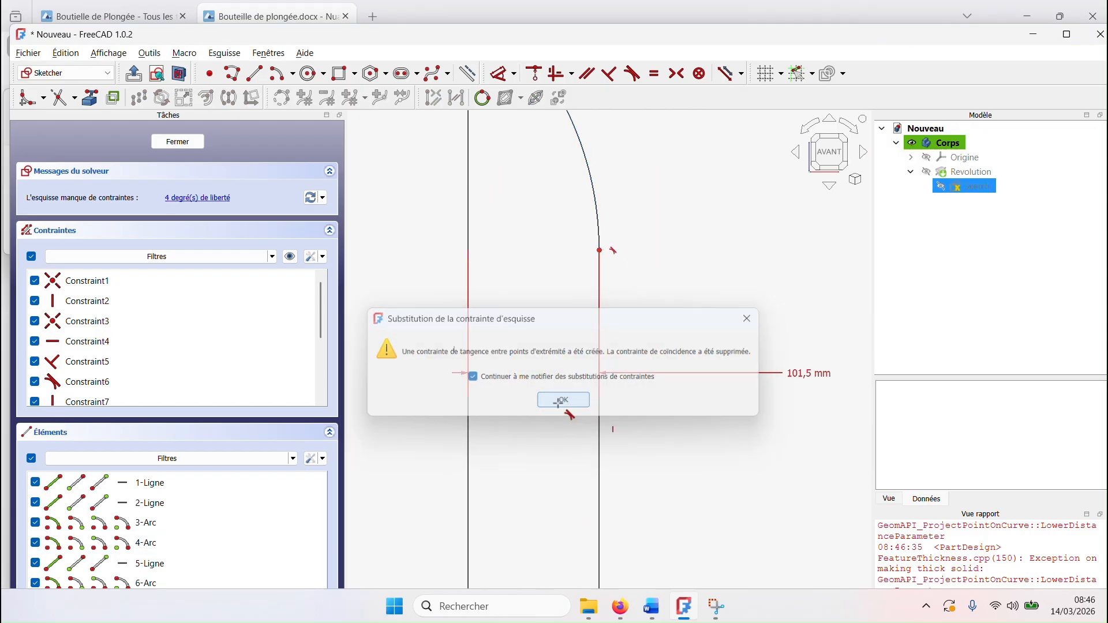
click(564, 401)
scroll(640, 243, down, 4)
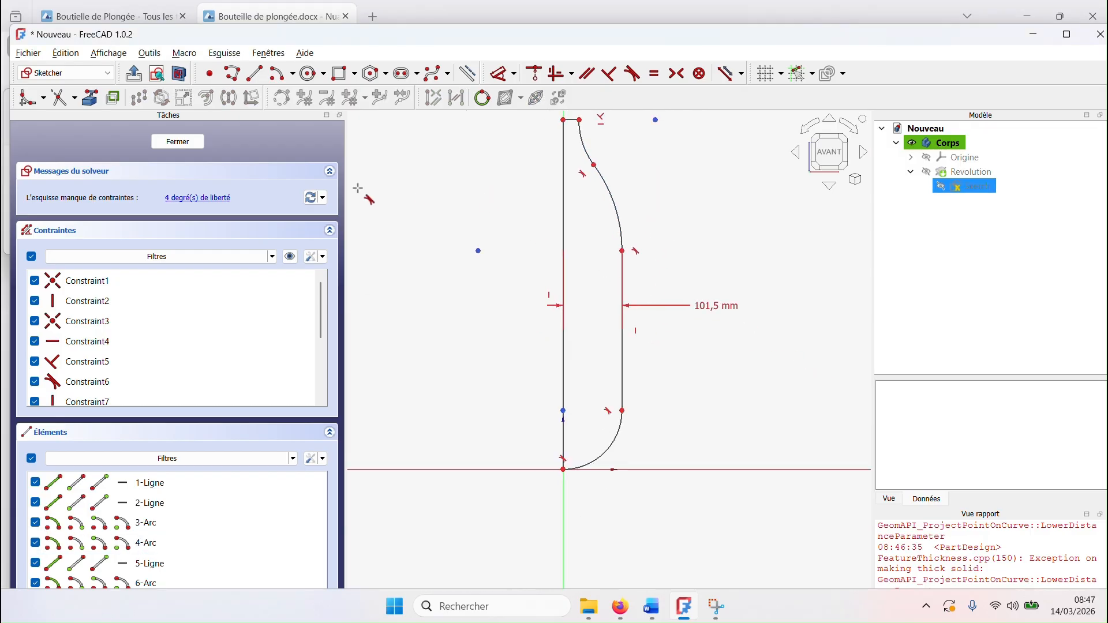
click(172, 145)
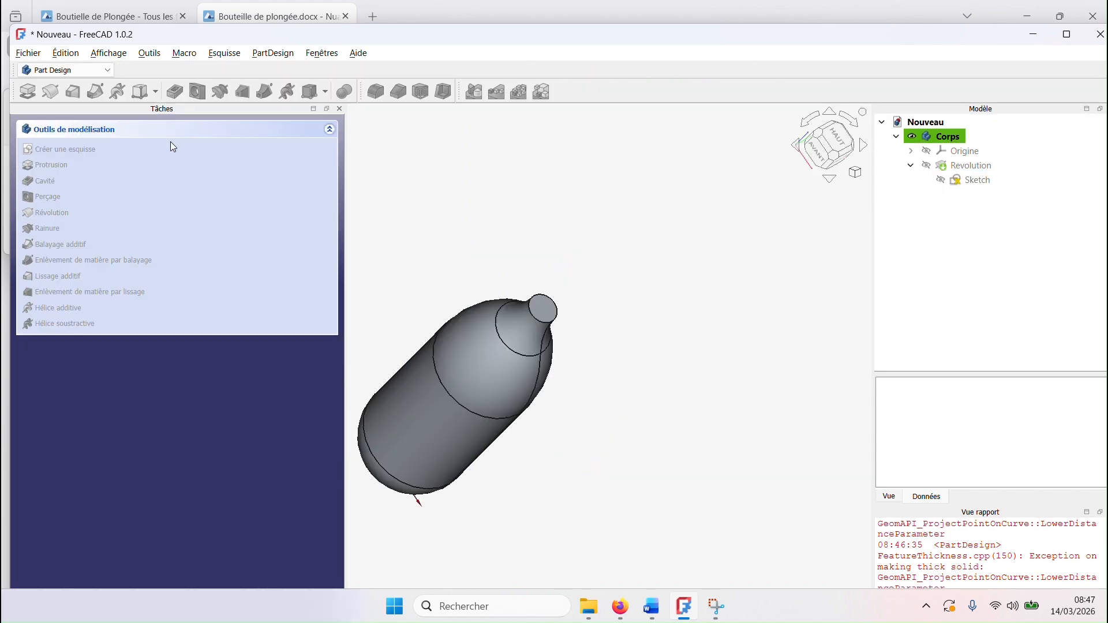
mouse_move(507, 455)
middle_down()
mouse_move(546, 440)
mouse_move(612, 366)
mouse_move(577, 456)
mouse_move(715, 425)
mouse_move(623, 484)
mouse_move(584, 450)
middle_up()
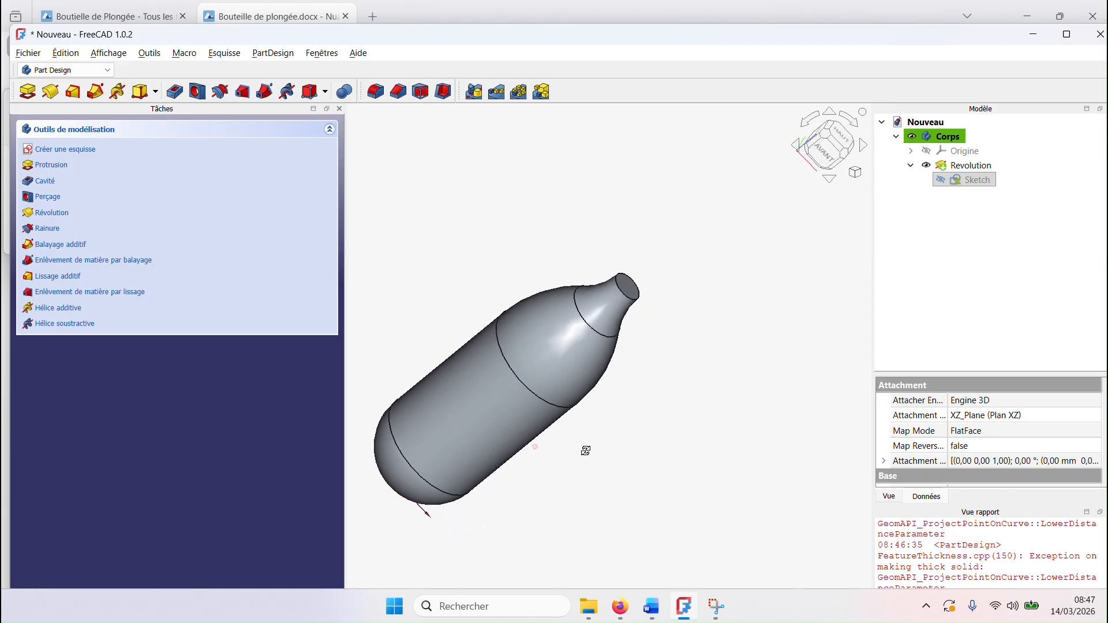
Step: Hollow the bottle inward with a 5 mm Thickness, leaving the neck's flat top face open
click(443, 92)
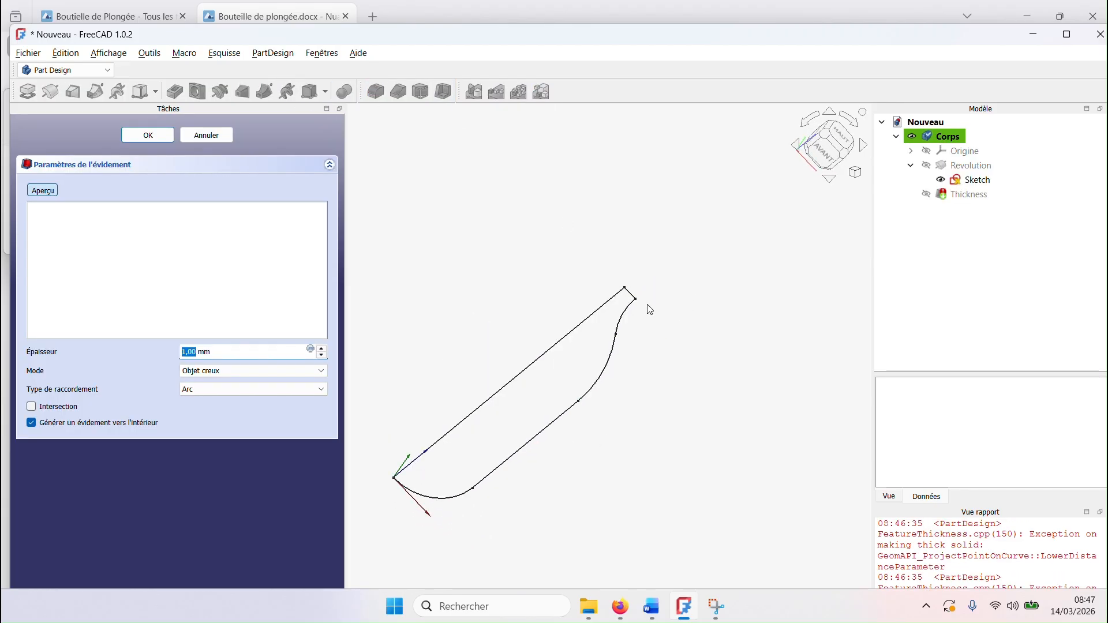
click(203, 130)
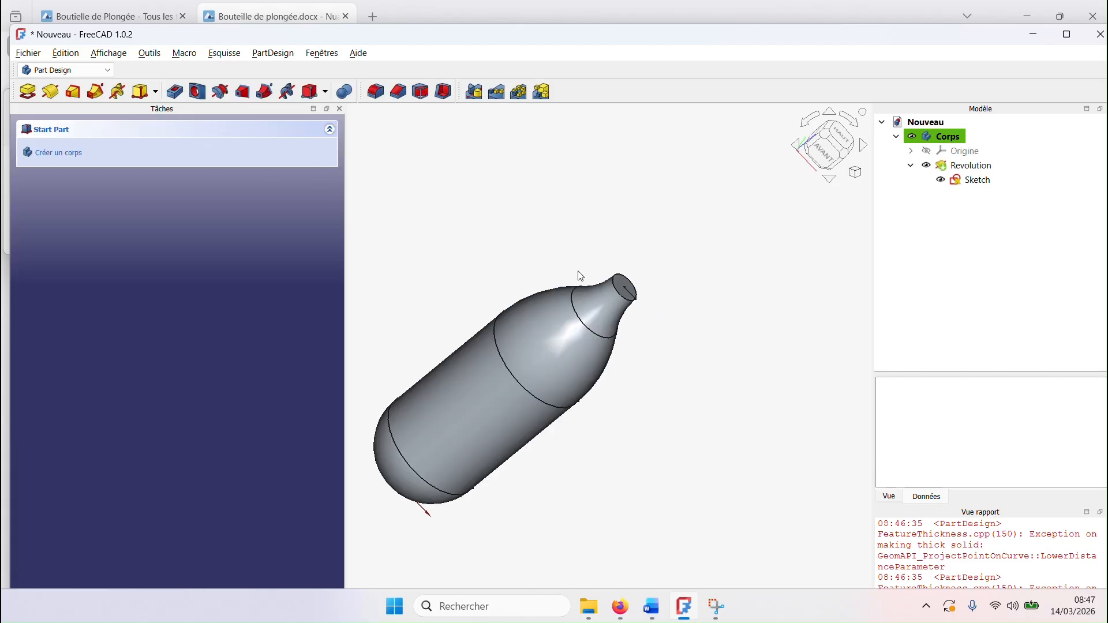
scroll(630, 291, up, 5)
click(630, 292)
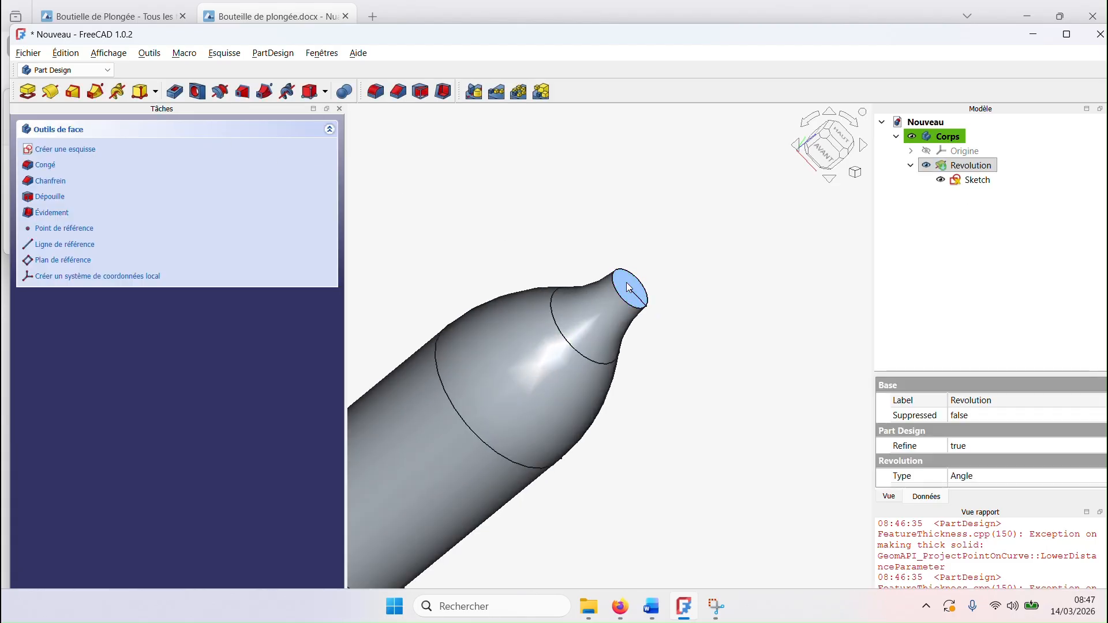
click(441, 93)
triple_click(225, 353)
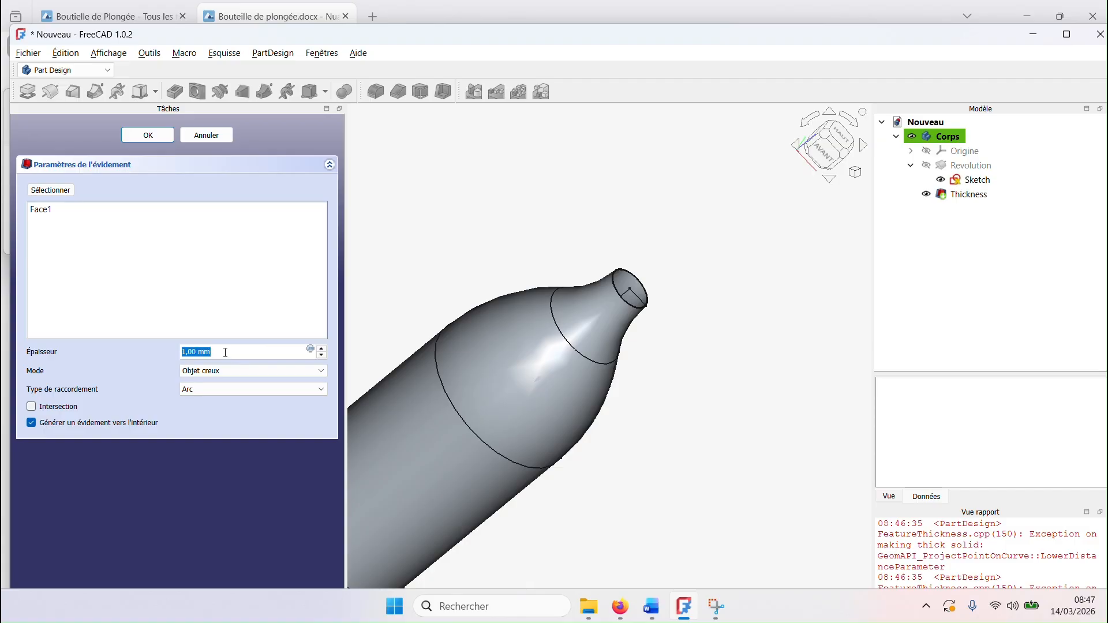
text(5)
click(165, 135)
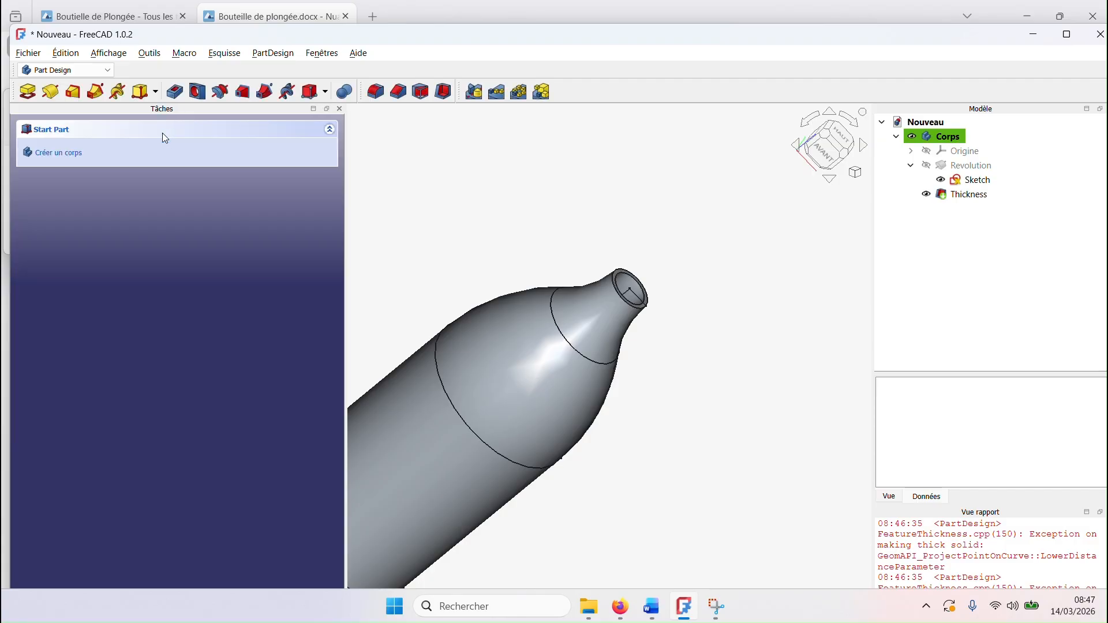
Step: Maximize the modelling window and section the bottle with a clipping plane along X at offset 0 to view its interior
scroll(620, 414, down, 2)
scroll(618, 411, down, 2)
middle_drag(639, 441, 519, 428)
scroll(586, 414, up, 2)
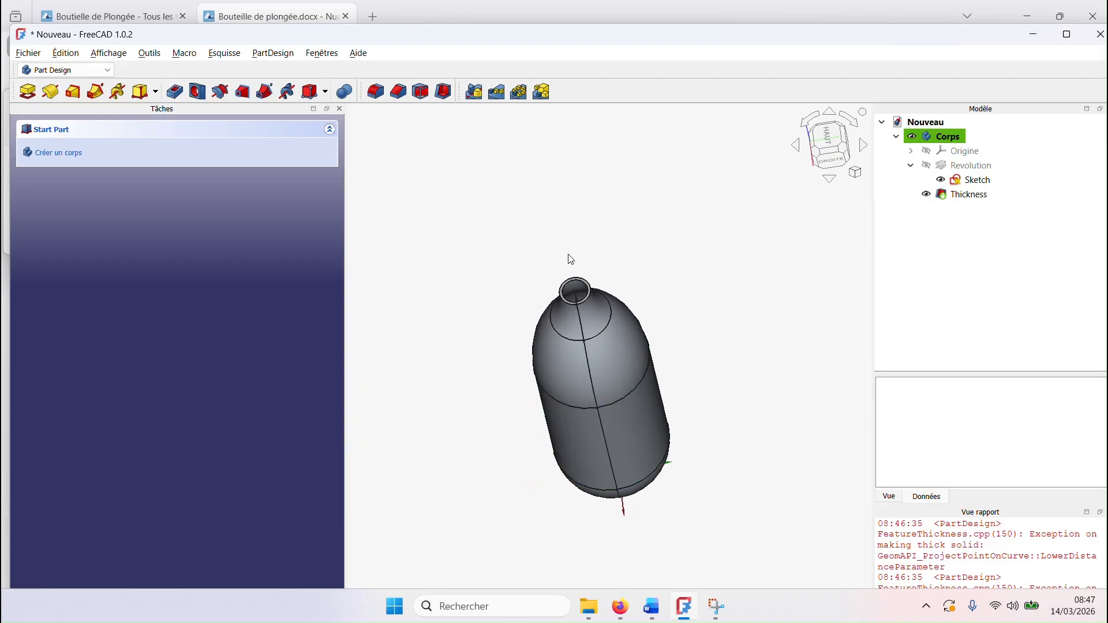
click(1067, 34)
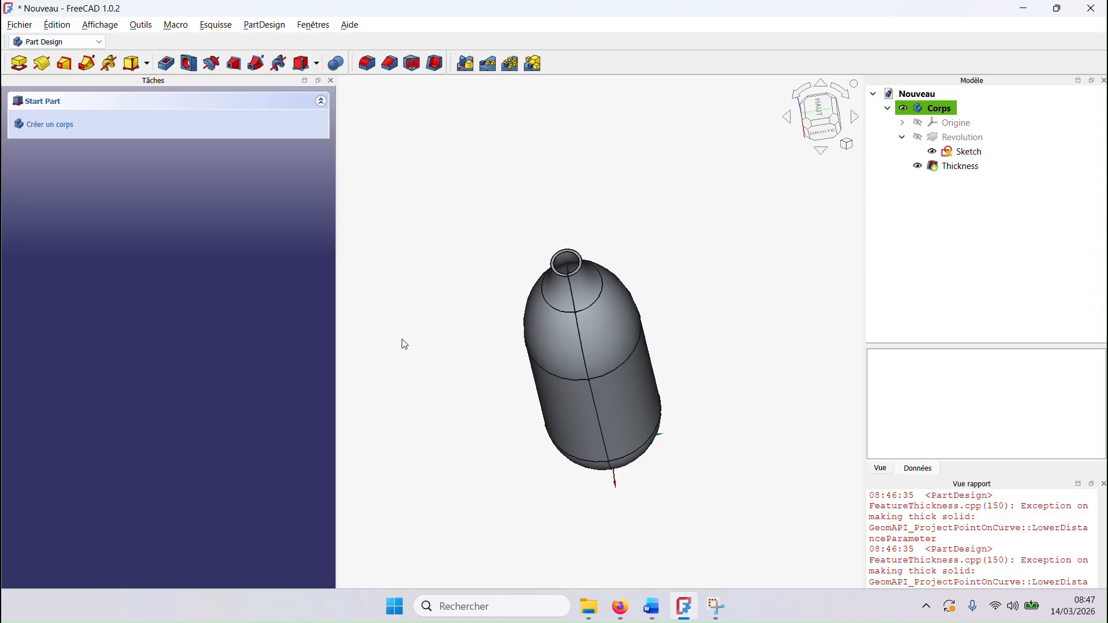
middle_drag(405, 345, 427, 350)
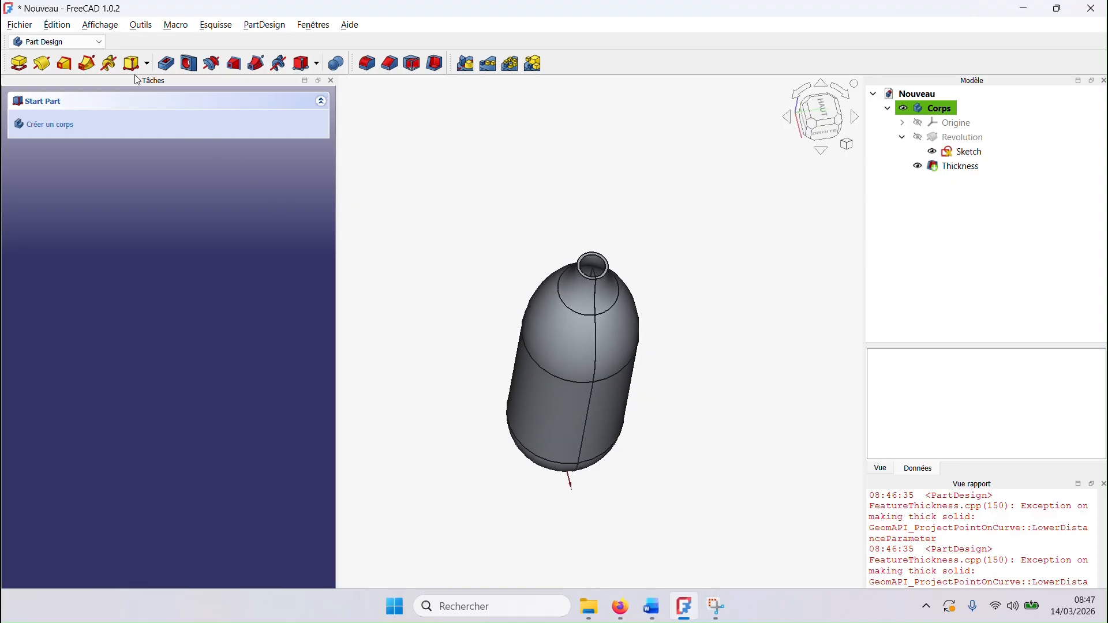
click(104, 27)
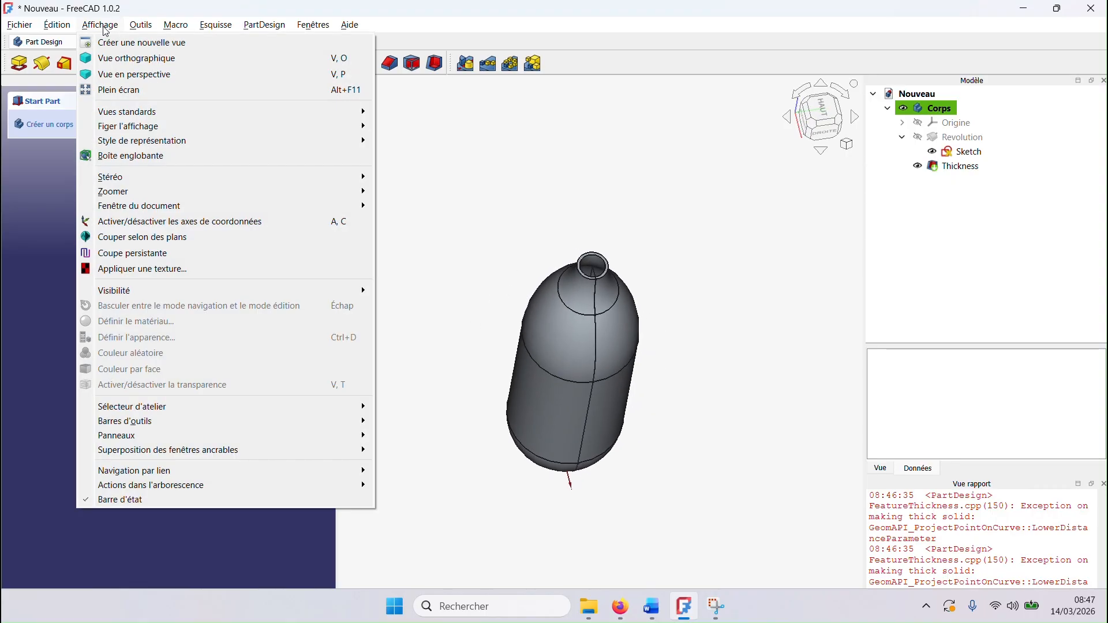
click(150, 238)
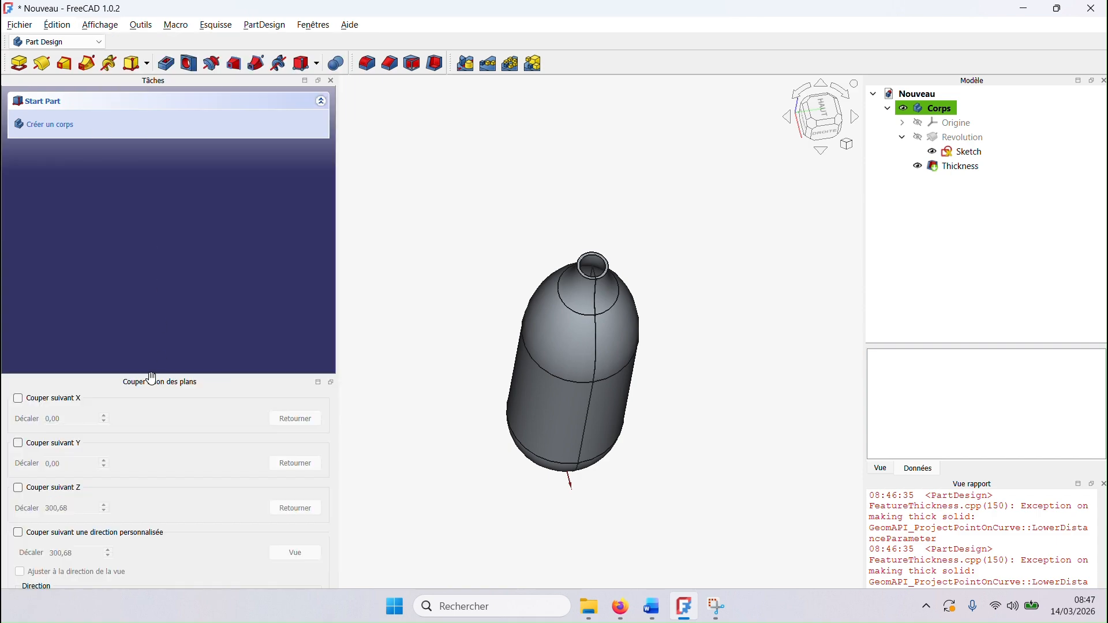
click(18, 399)
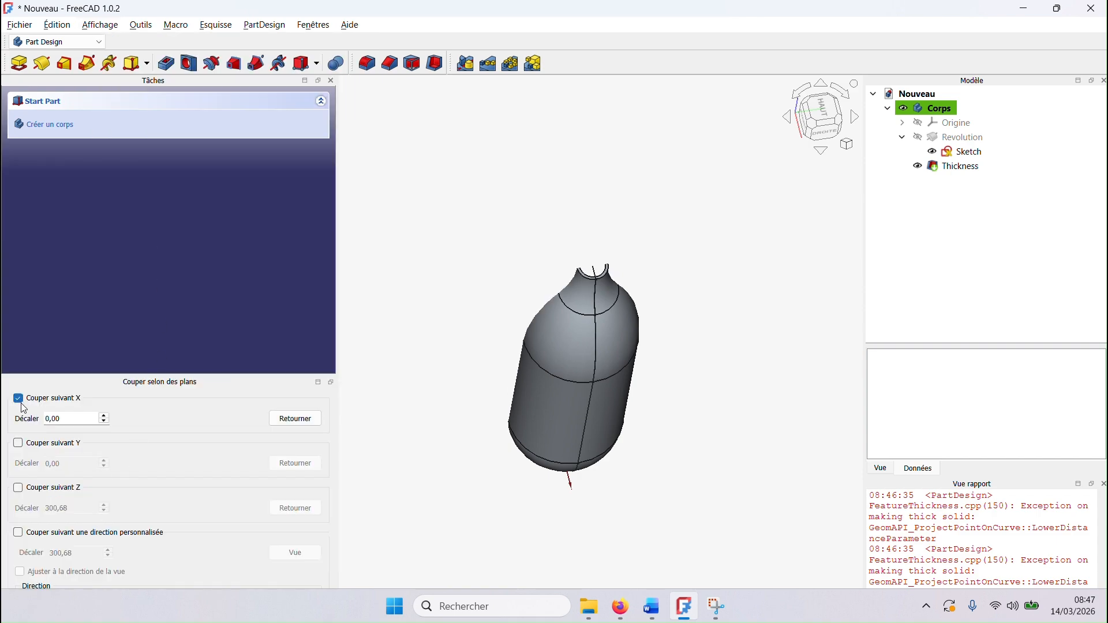
middle_drag(439, 385, 579, 467)
middle_drag(420, 387, 595, 416)
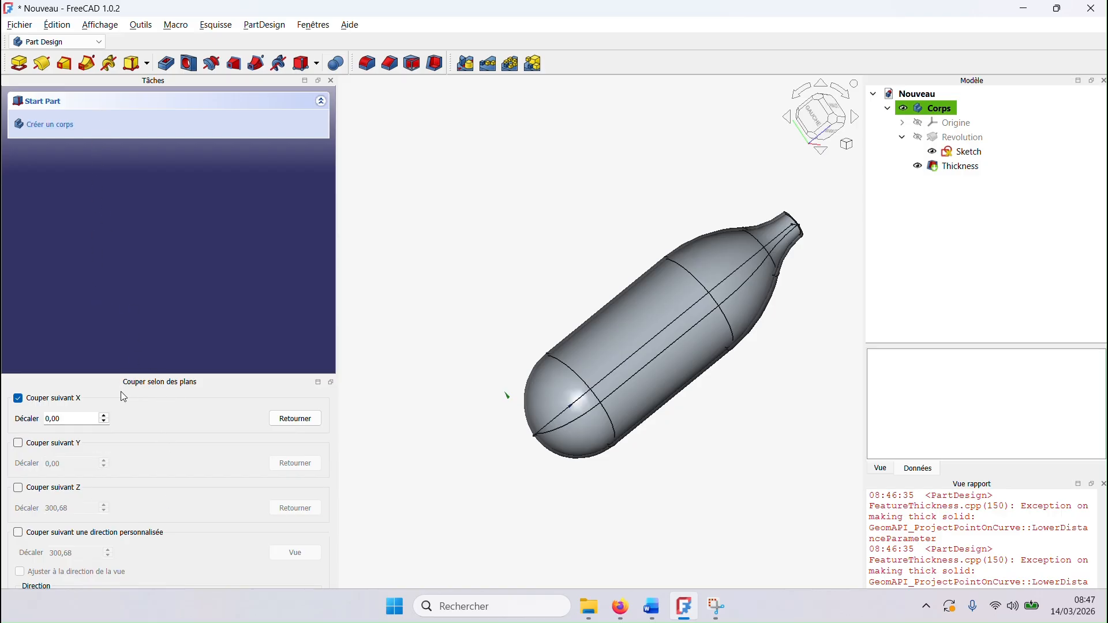
Step: Dock the clipping-plane settings together with the task pane in one tabbed group, and bring the tasks to the front
drag(107, 381, 134, 126)
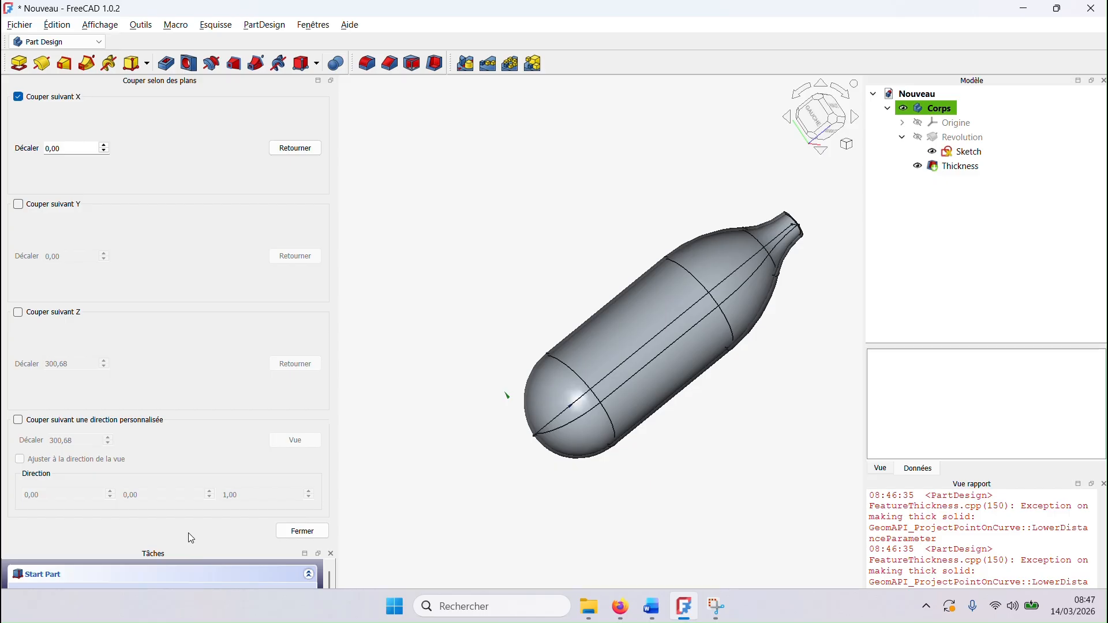
drag(203, 82, 135, 215)
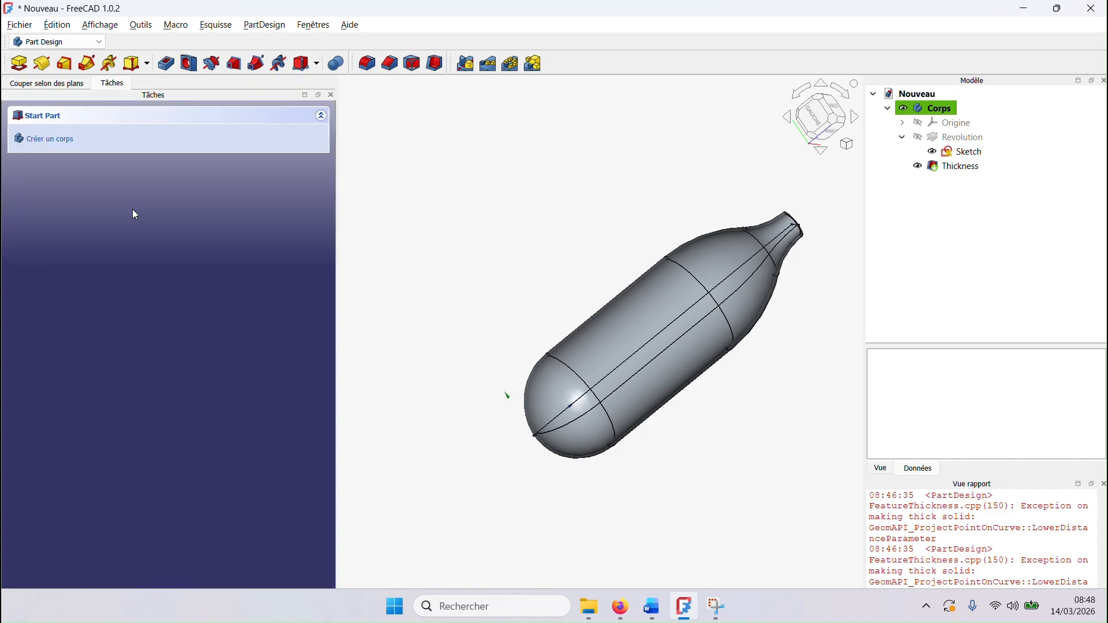
click(69, 86)
click(111, 86)
click(69, 85)
click(116, 85)
click(74, 85)
click(106, 85)
click(88, 86)
click(100, 86)
click(81, 86)
click(110, 85)
click(70, 86)
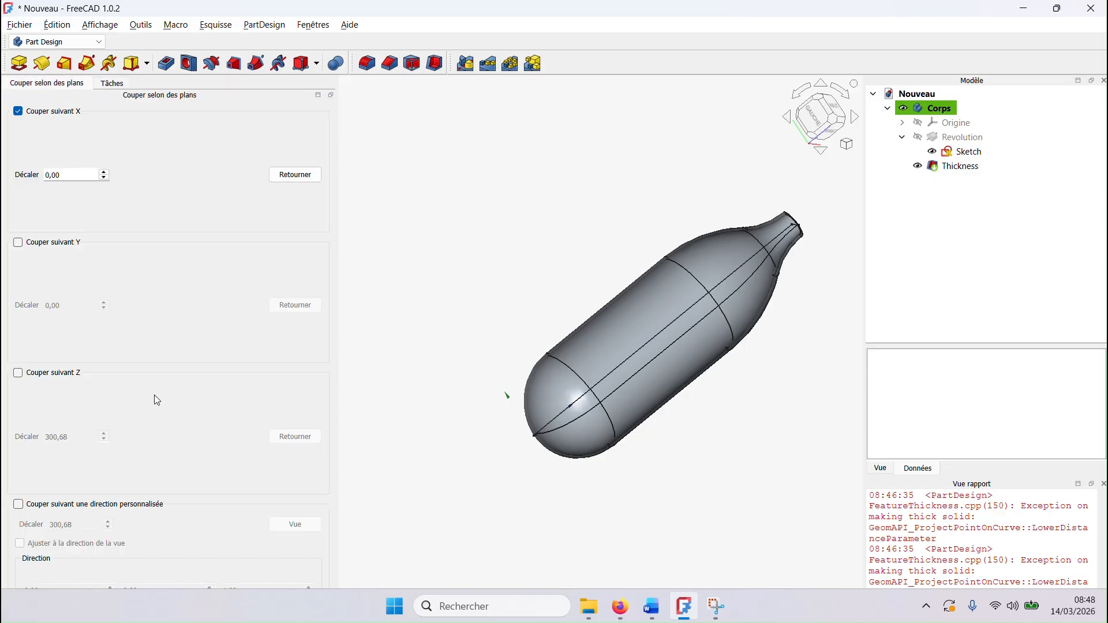
click(115, 87)
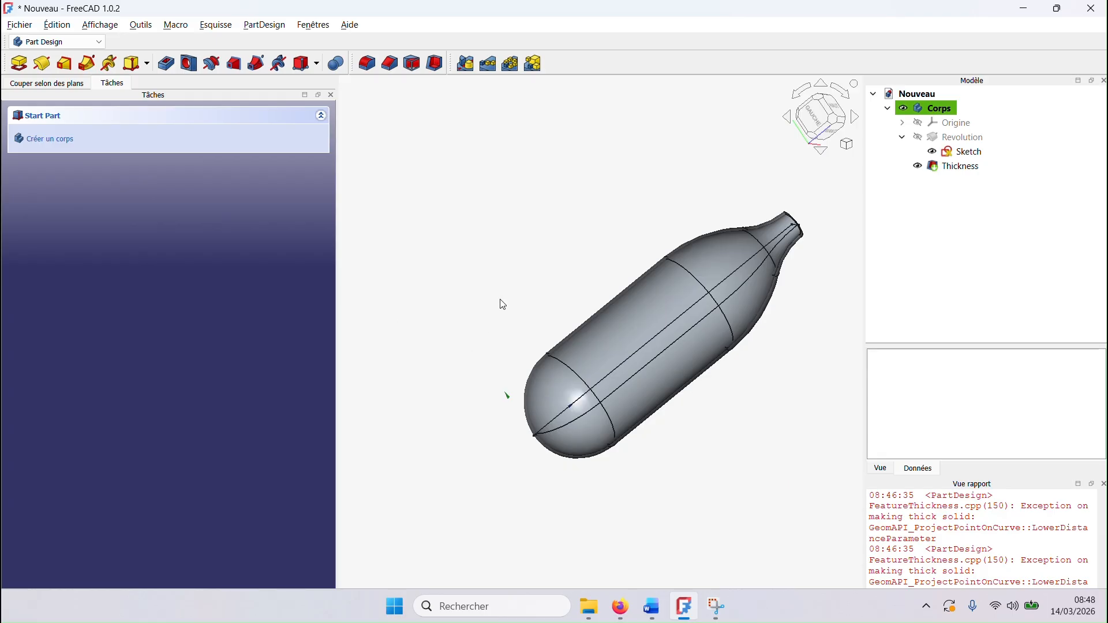
Step: Switch to the FEM workbench and create a new analysis for the bottle
middle_drag(767, 483, 717, 455)
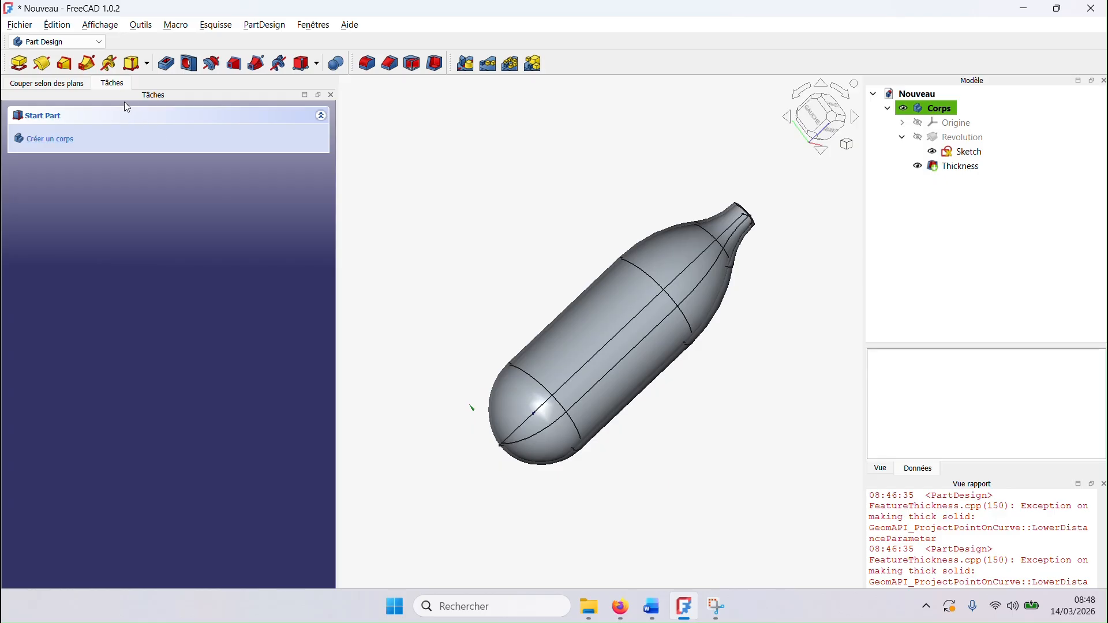
click(101, 43)
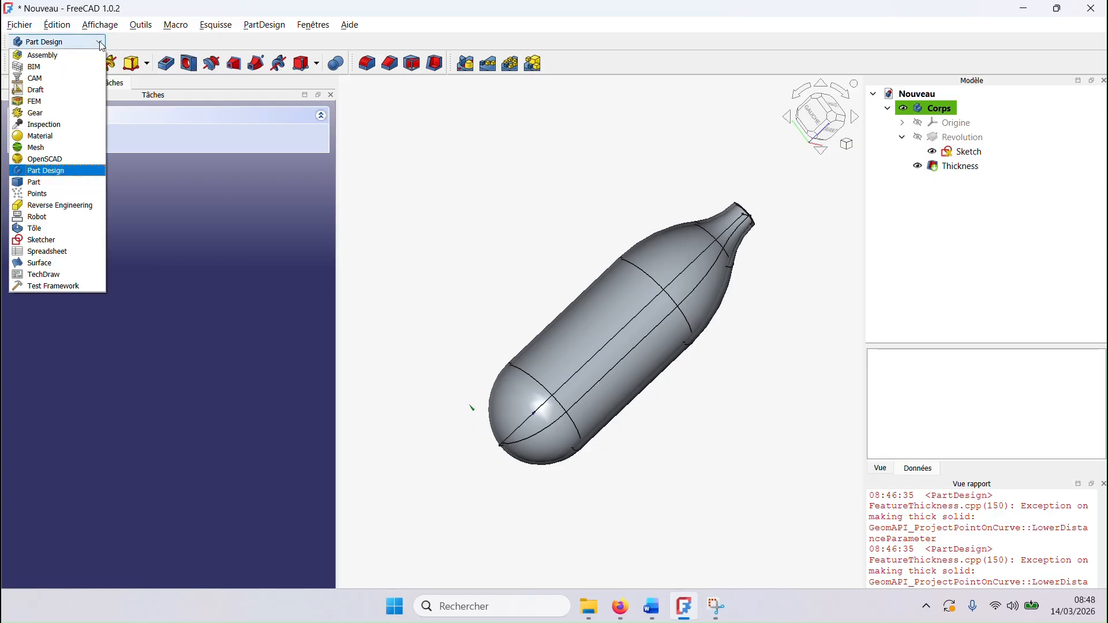
click(74, 101)
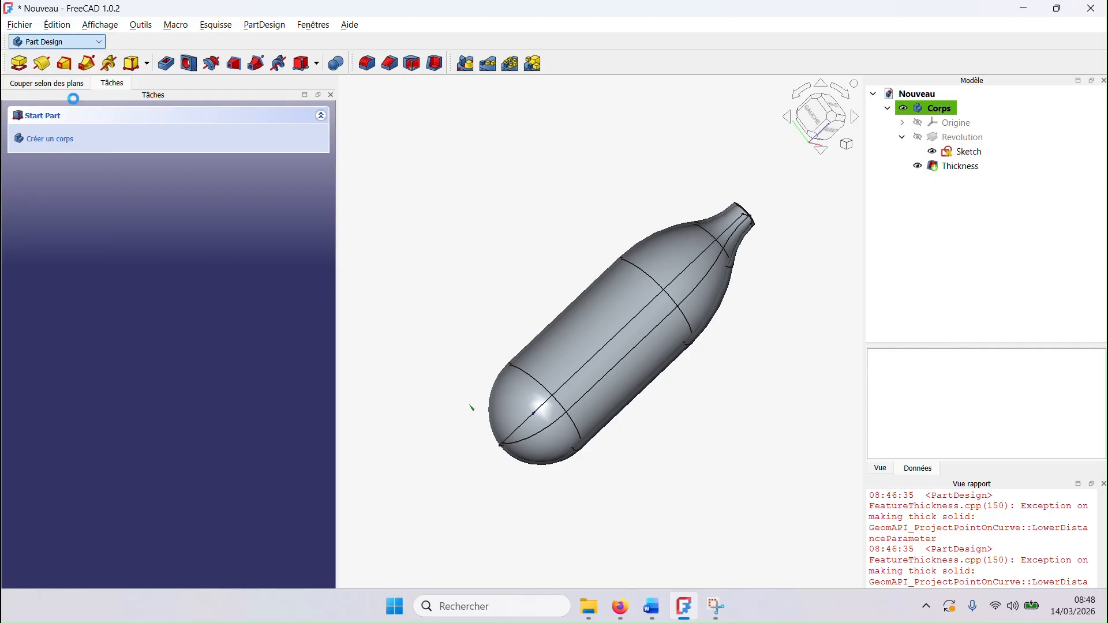
middle_drag(523, 252, 508, 297)
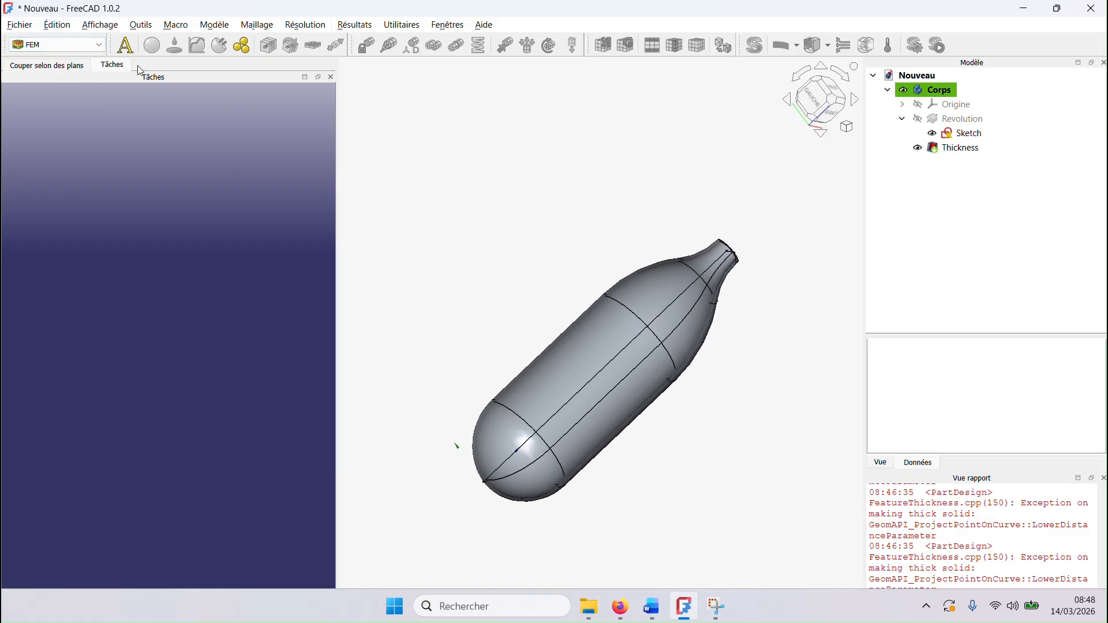
click(126, 46)
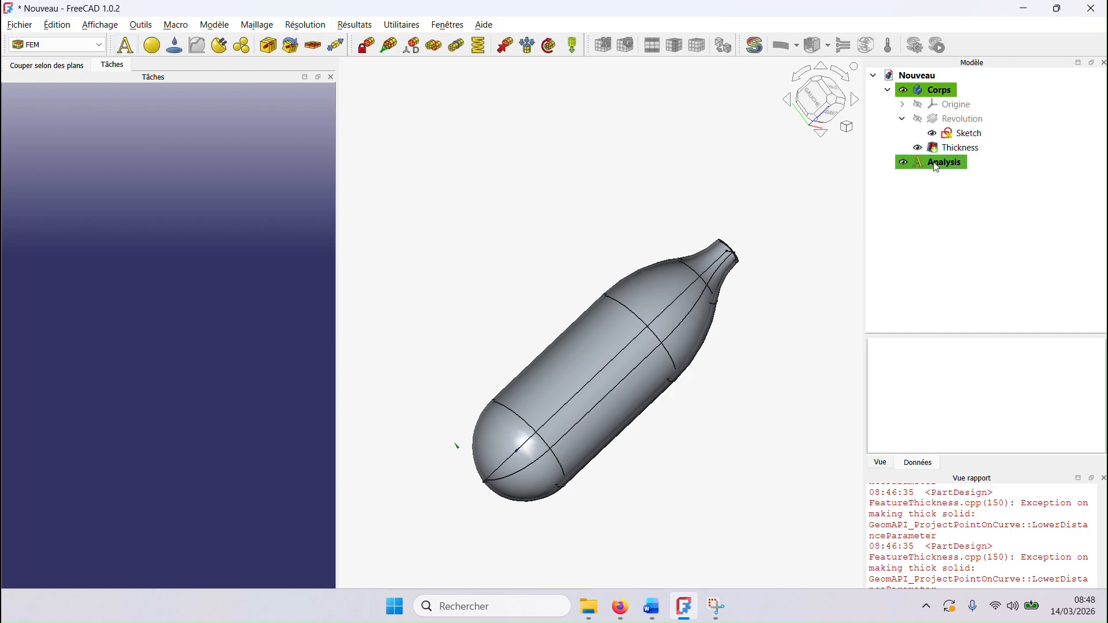
Step: Add the solid material Steel-X5CrNiMo17-12-2 to the analysis and reopen it to check its properties
click(152, 45)
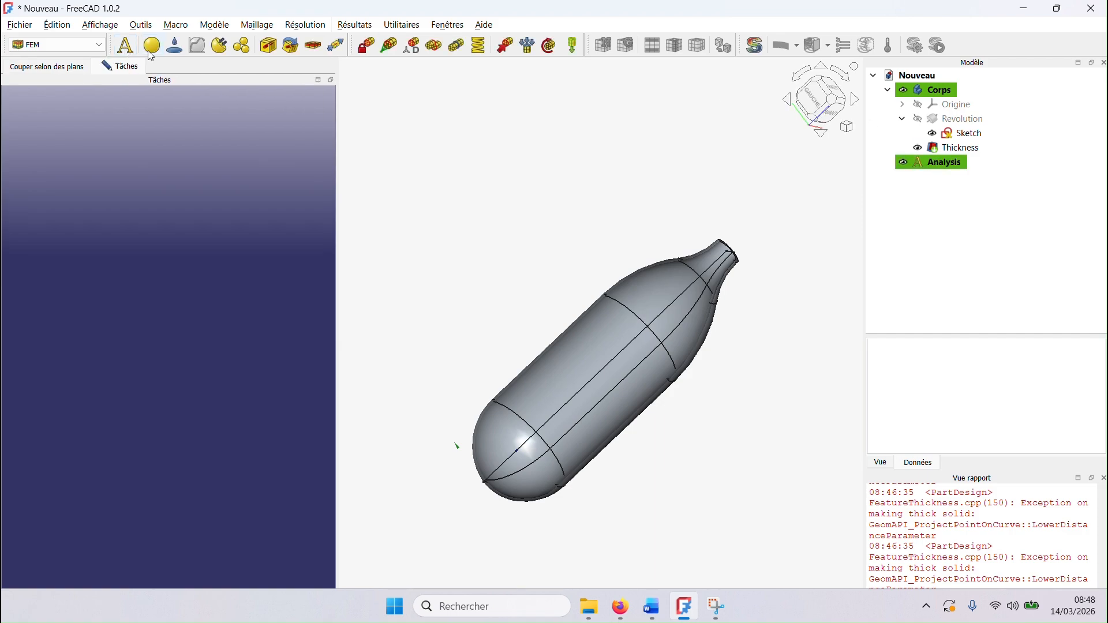
click(296, 170)
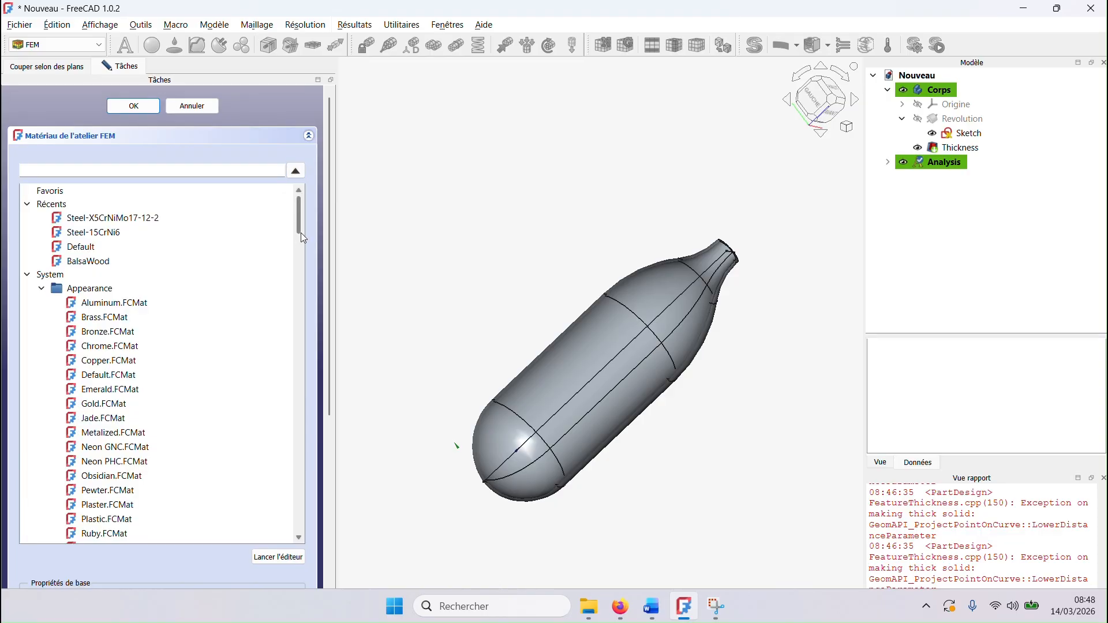
scroll(299, 270, down, 4)
drag(299, 270, 303, 501)
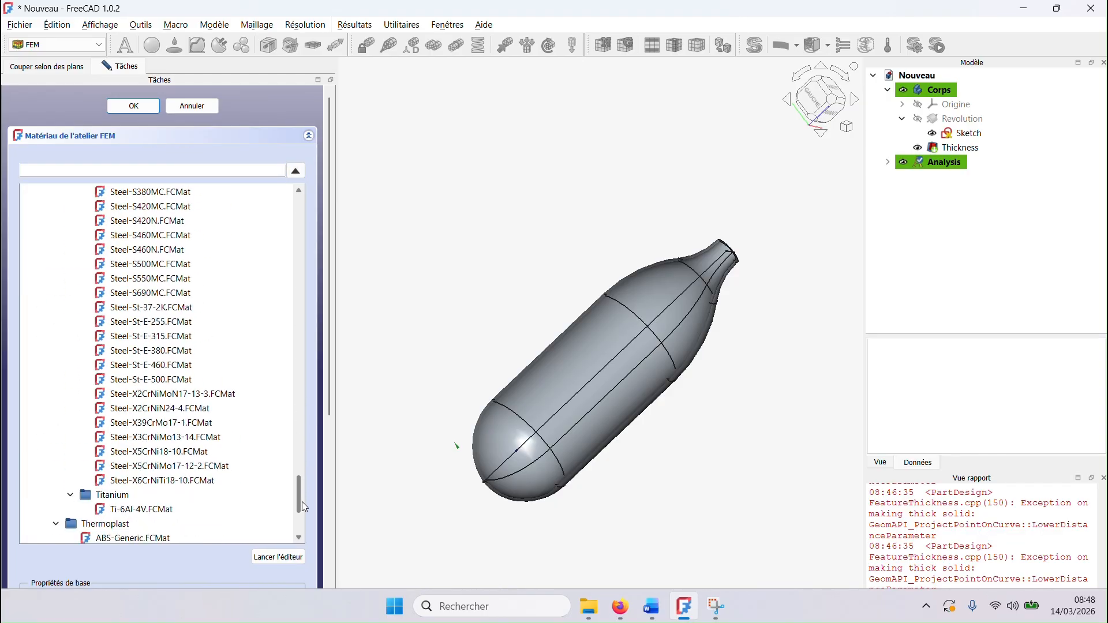
click(214, 468)
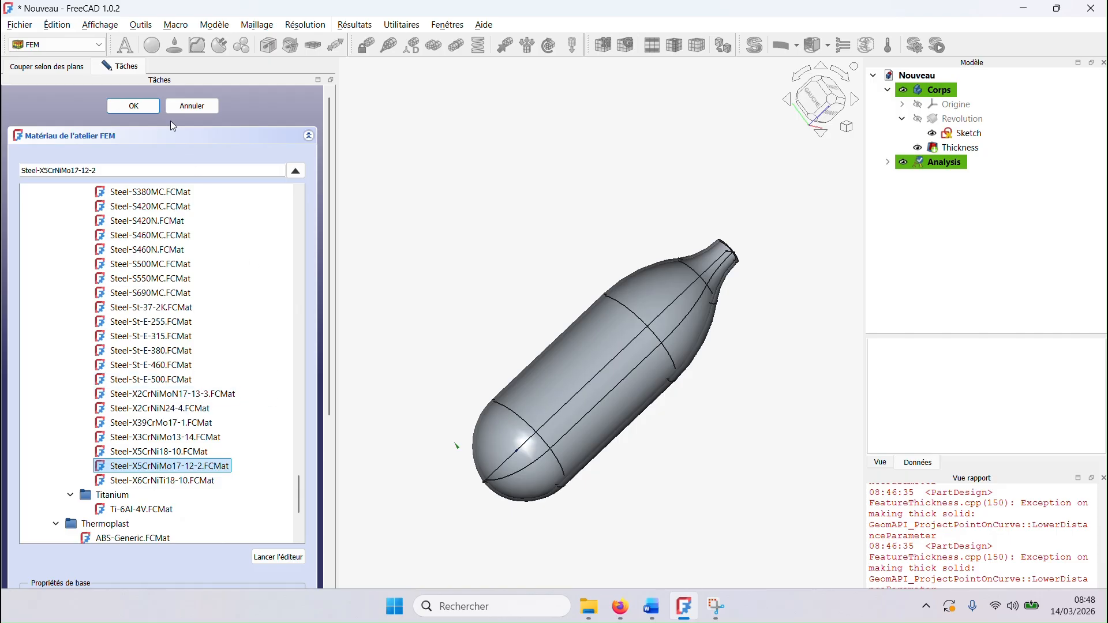
click(133, 106)
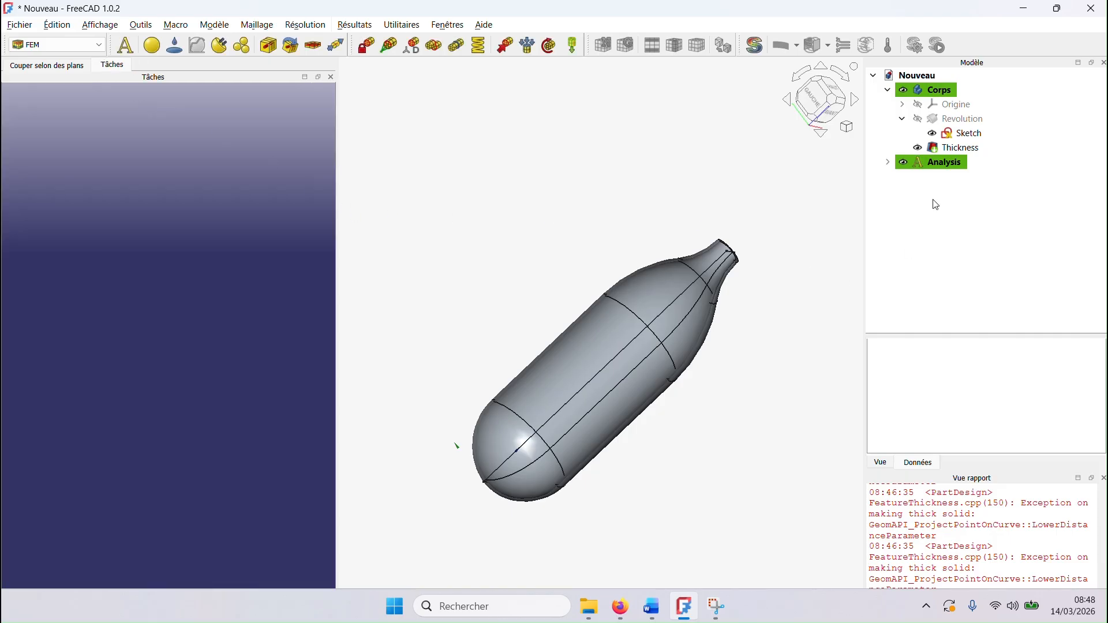
click(888, 162)
double_click(963, 183)
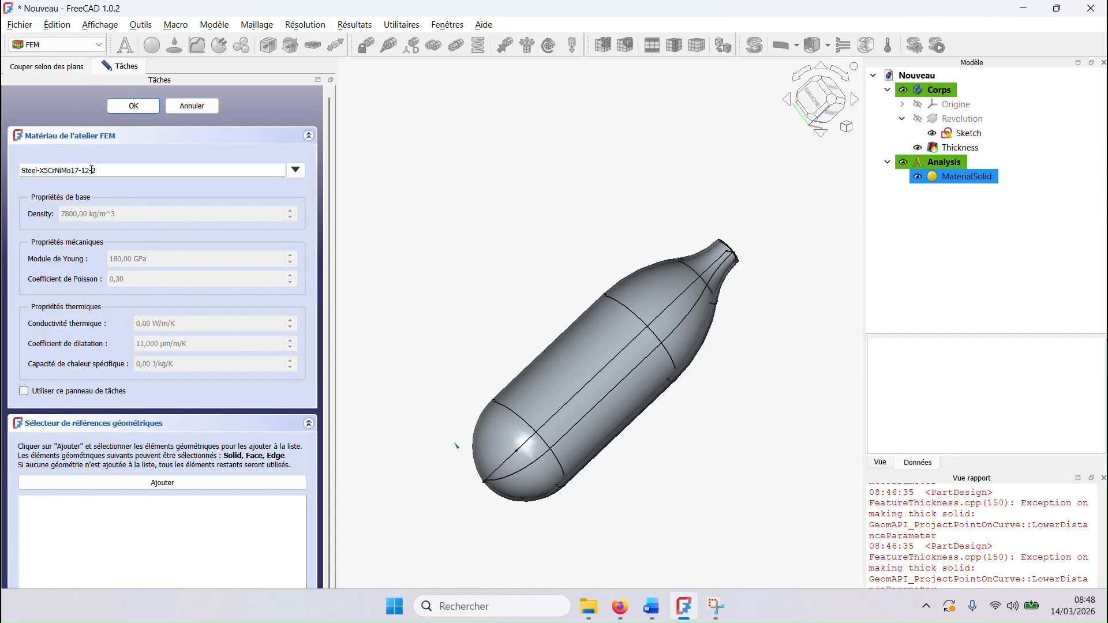
click(133, 106)
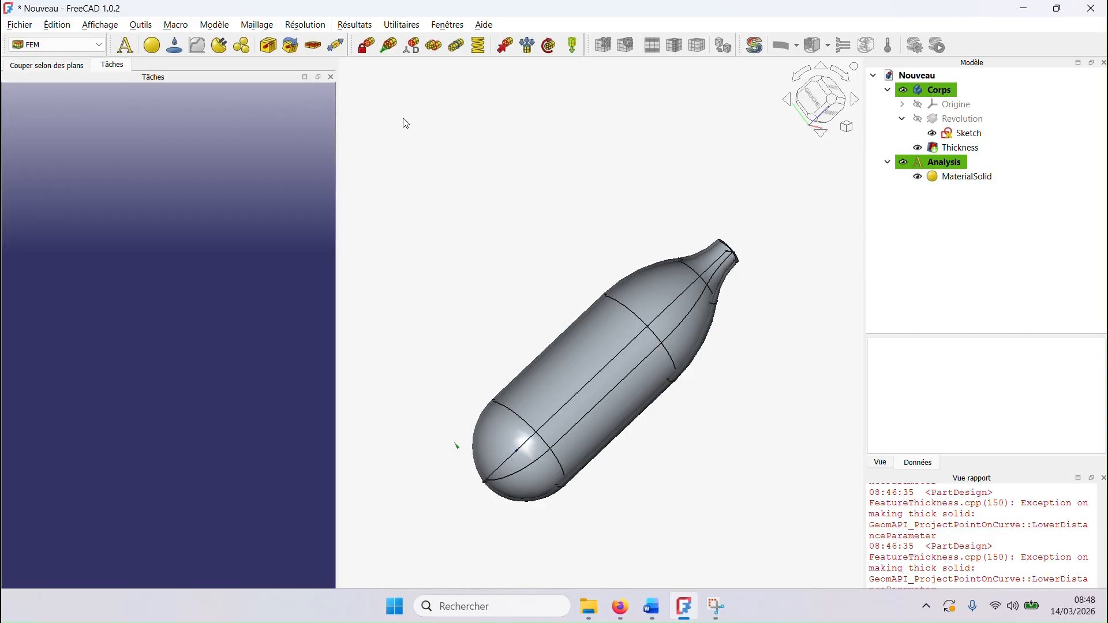
Step: Apply a fixed boundary condition to the ring-shaped top face of the bottle's neck
middle_drag(733, 322, 719, 299)
scroll(747, 286, up, 2)
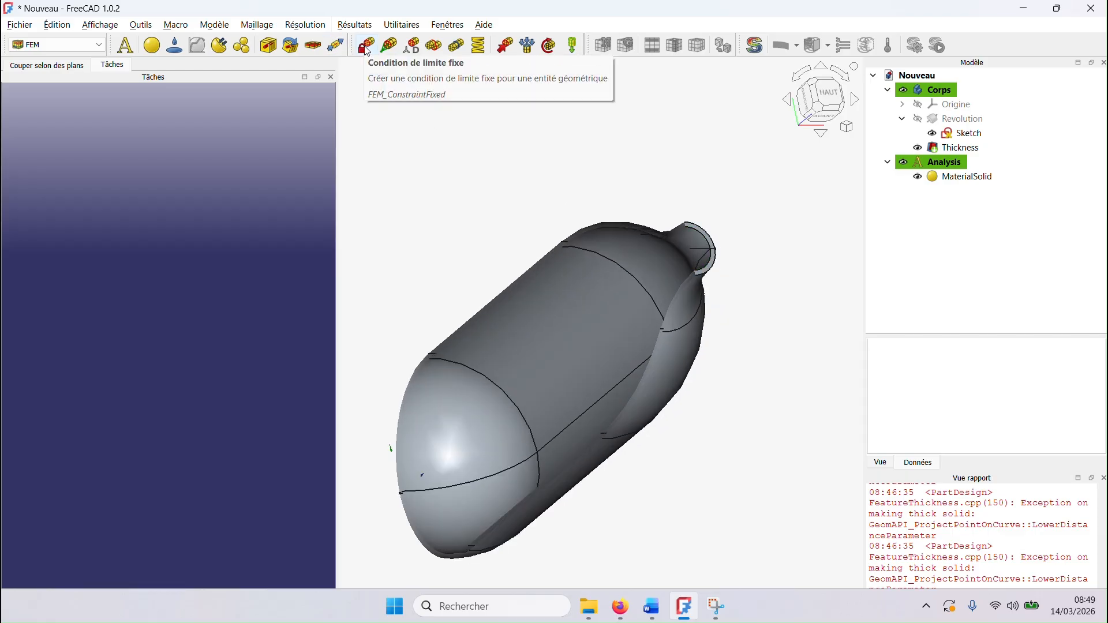
scroll(707, 272, up, 3)
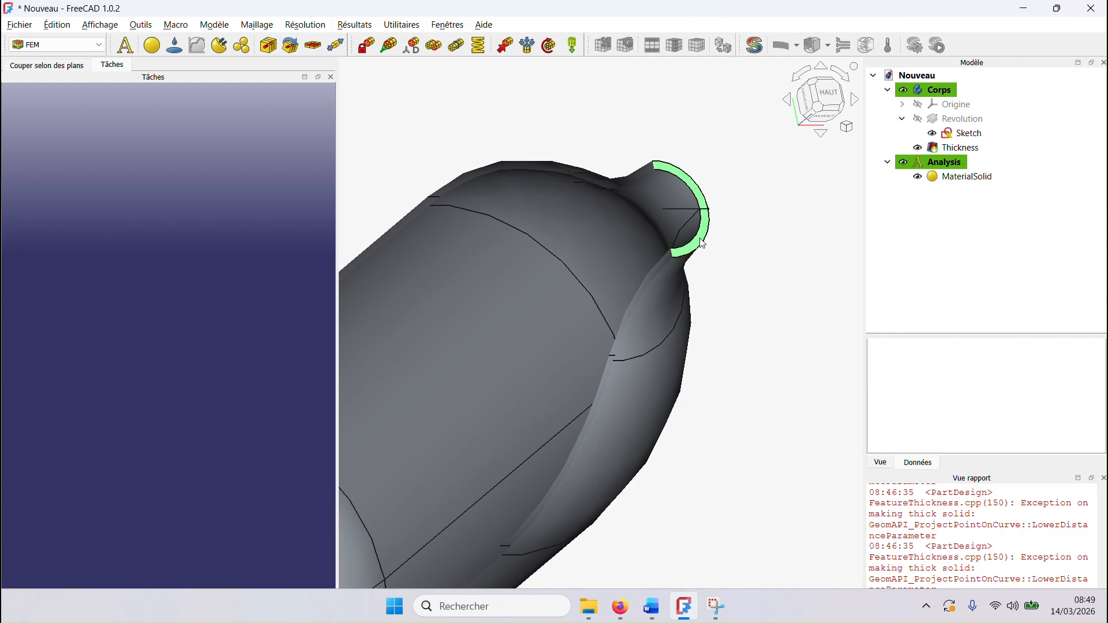
click(365, 47)
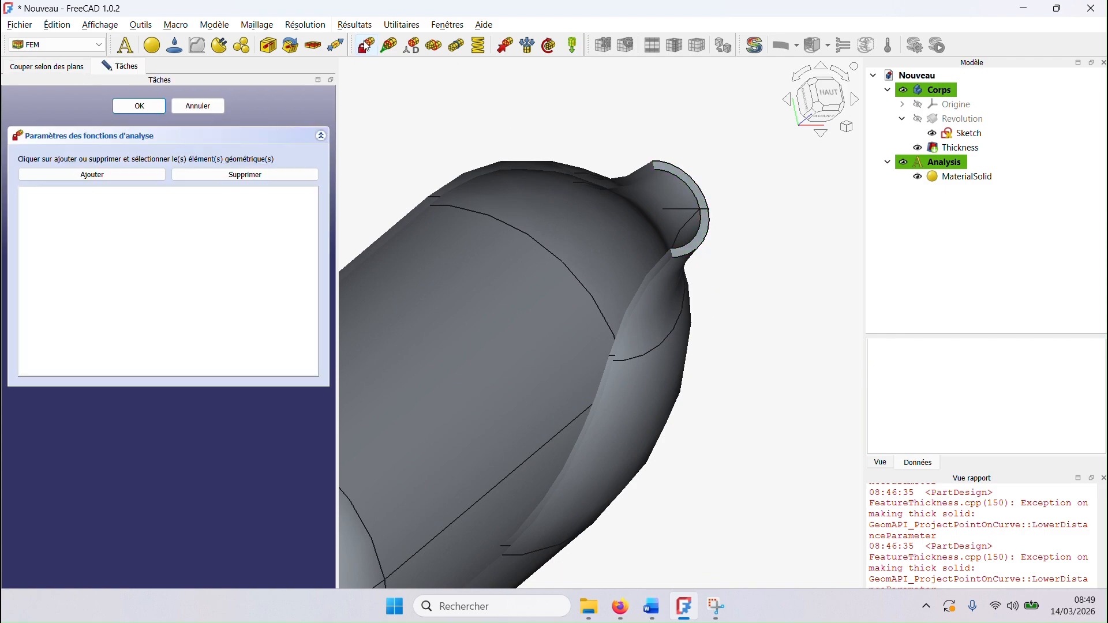
click(159, 174)
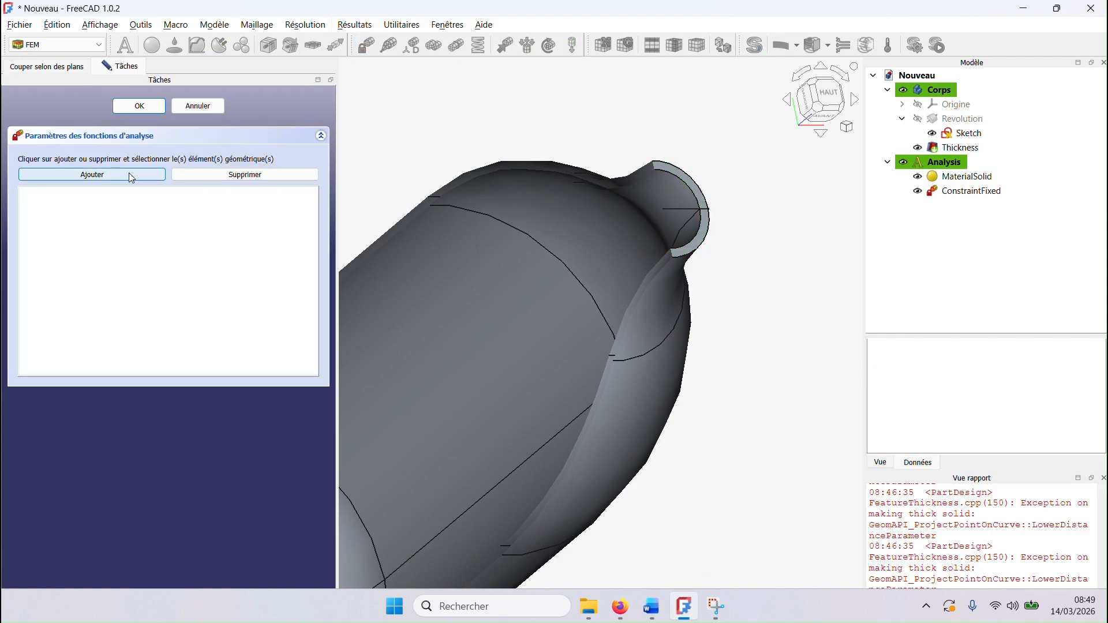
click(700, 242)
scroll(562, 191, down, 3)
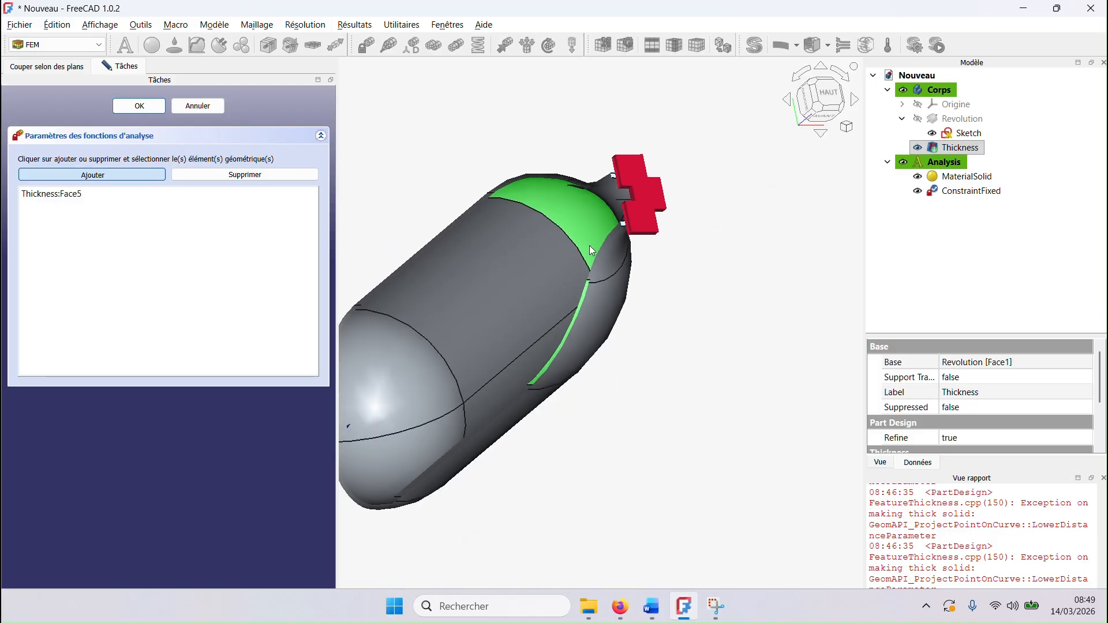
middle_drag(601, 250, 822, 274)
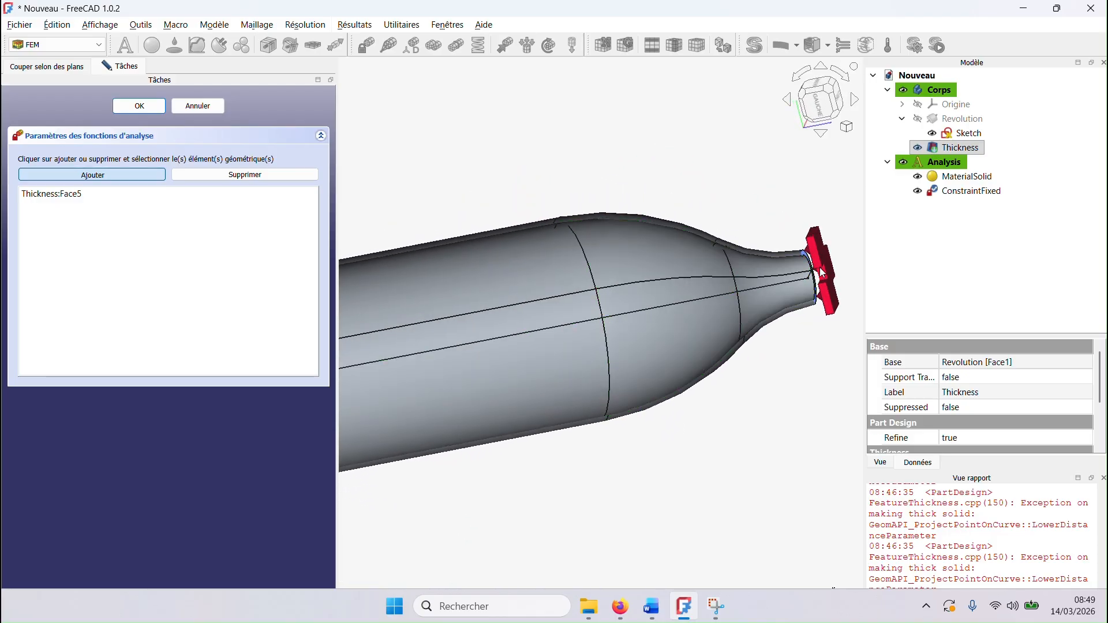
click(140, 109)
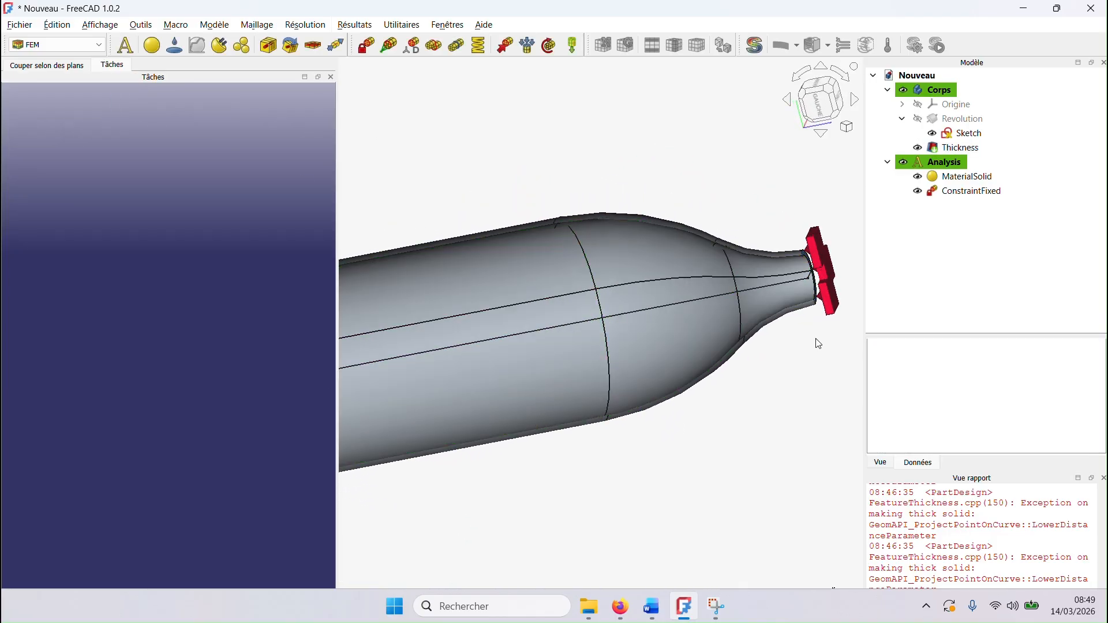
Step: Reopen the fixed boundary condition to check its assigned neck face, and close it
double_click(958, 192)
click(138, 194)
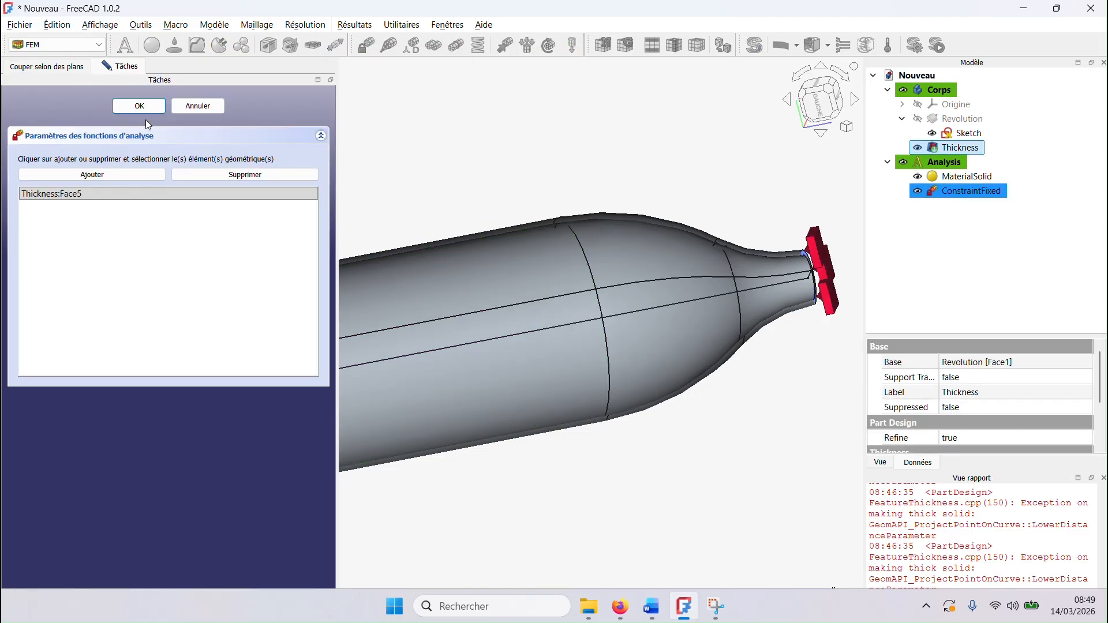
click(139, 106)
middle_drag(436, 122, 427, 153)
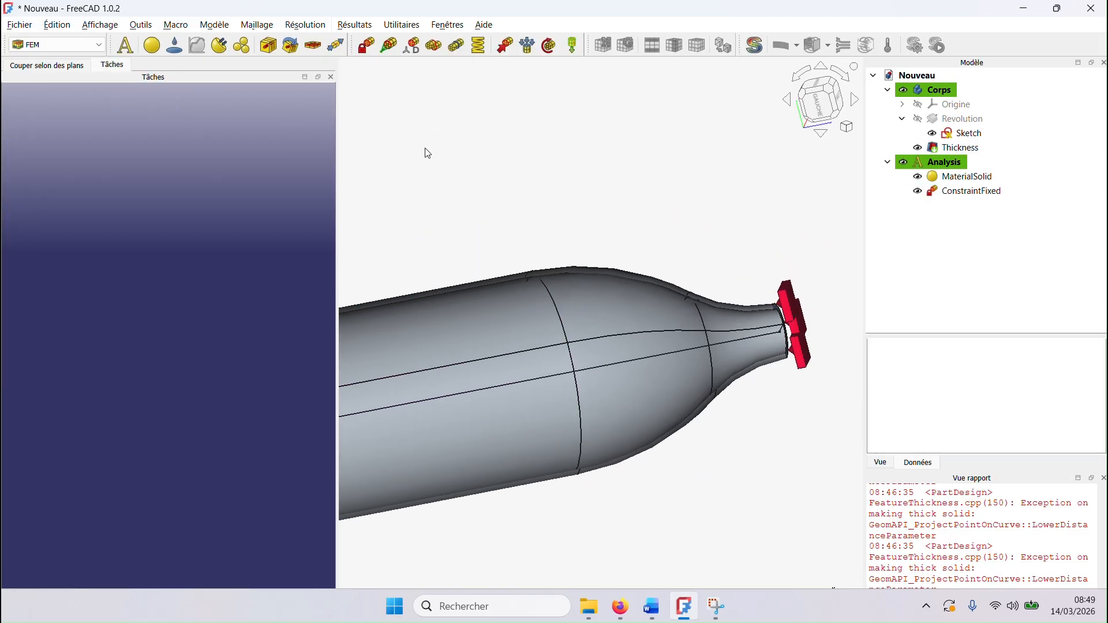
Step: Add a pressure load acting on the four inner faces of the bottle: rounded bottom, cylinder, shoulder and neck
double_click(770, 6)
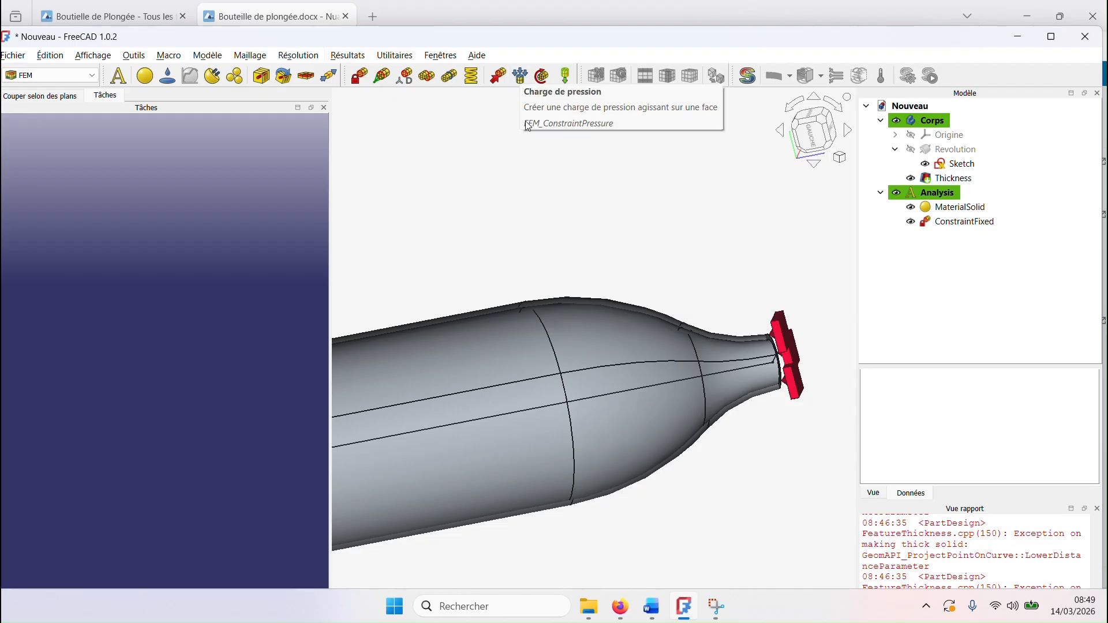
scroll(531, 178, down, 3)
click(520, 76)
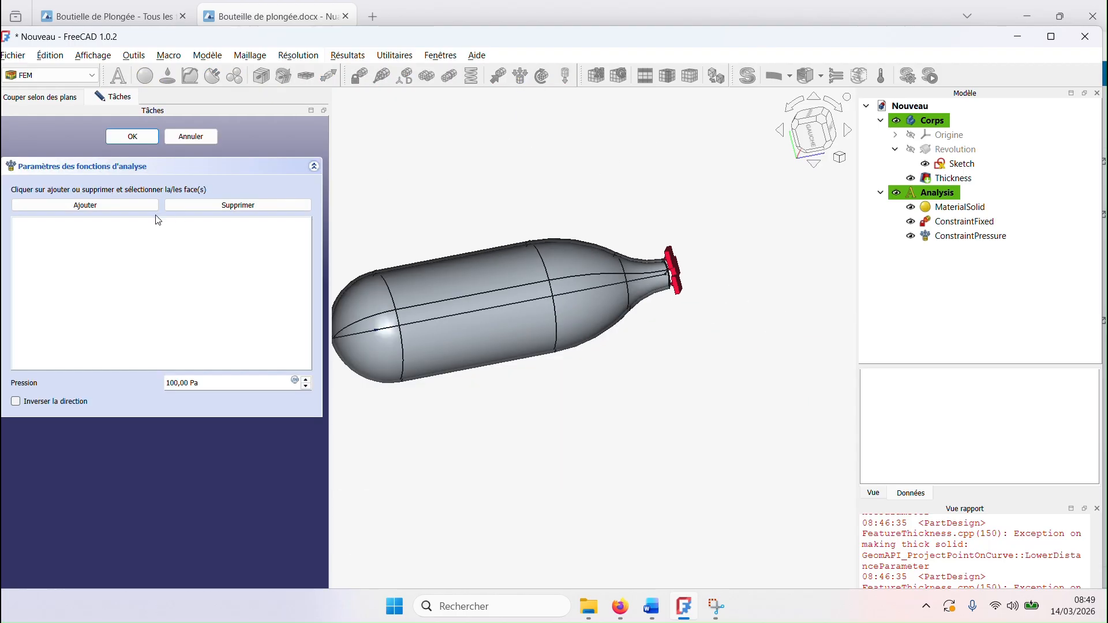
click(355, 310)
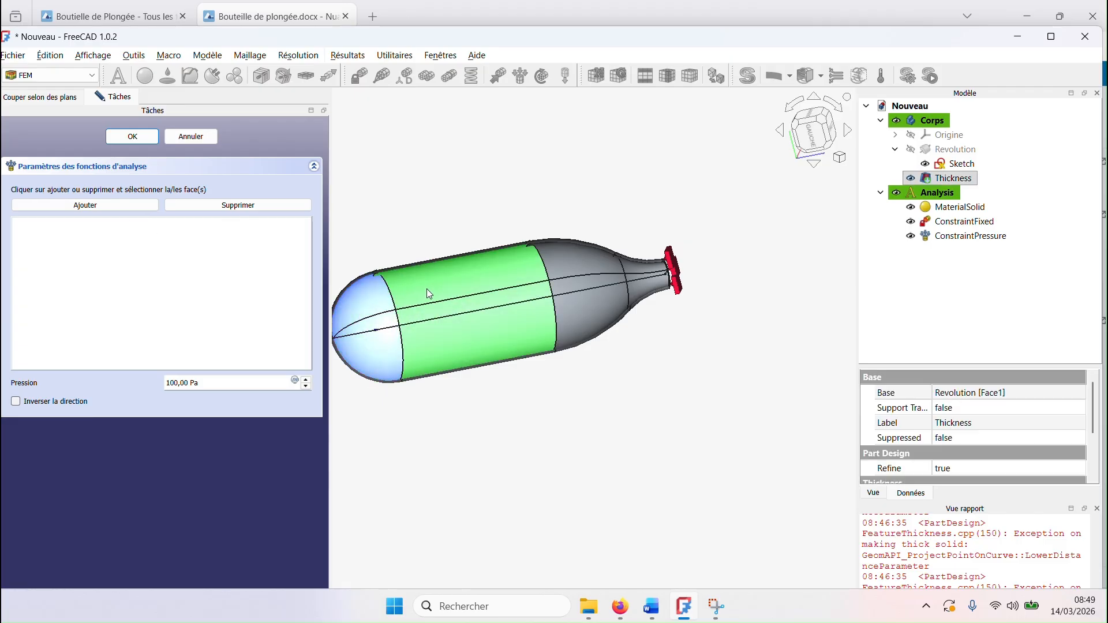
click(441, 286)
click(106, 203)
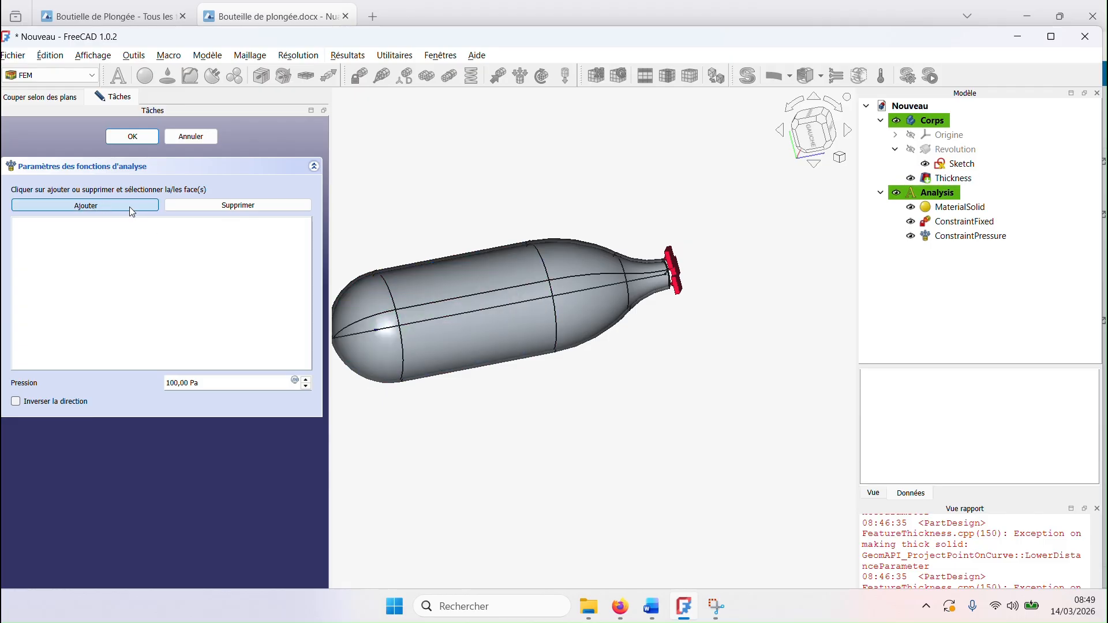
click(356, 297)
click(468, 291)
click(586, 288)
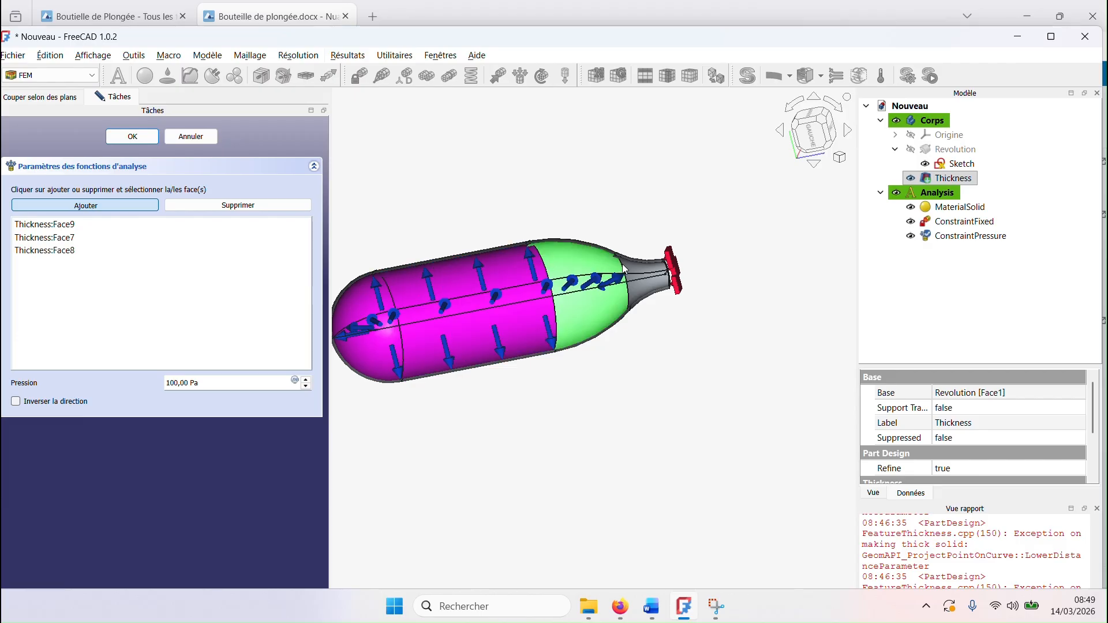
click(641, 274)
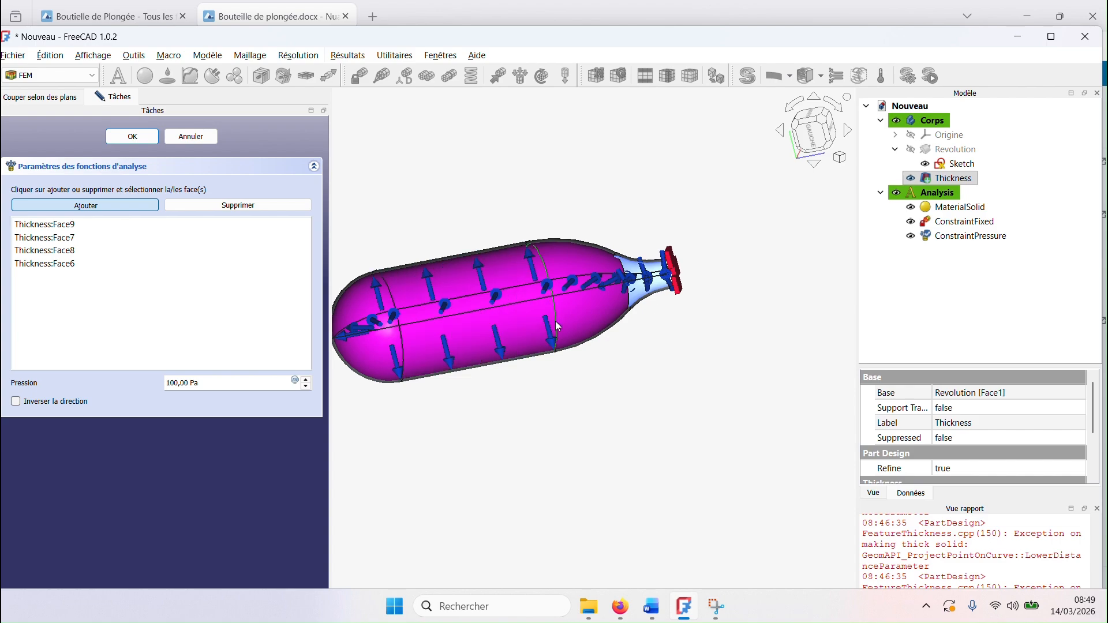
Step: Check the load specification in the browser document, return to FreeCAD, set the pressure load to 23 MPa and accept it
click(251, 7)
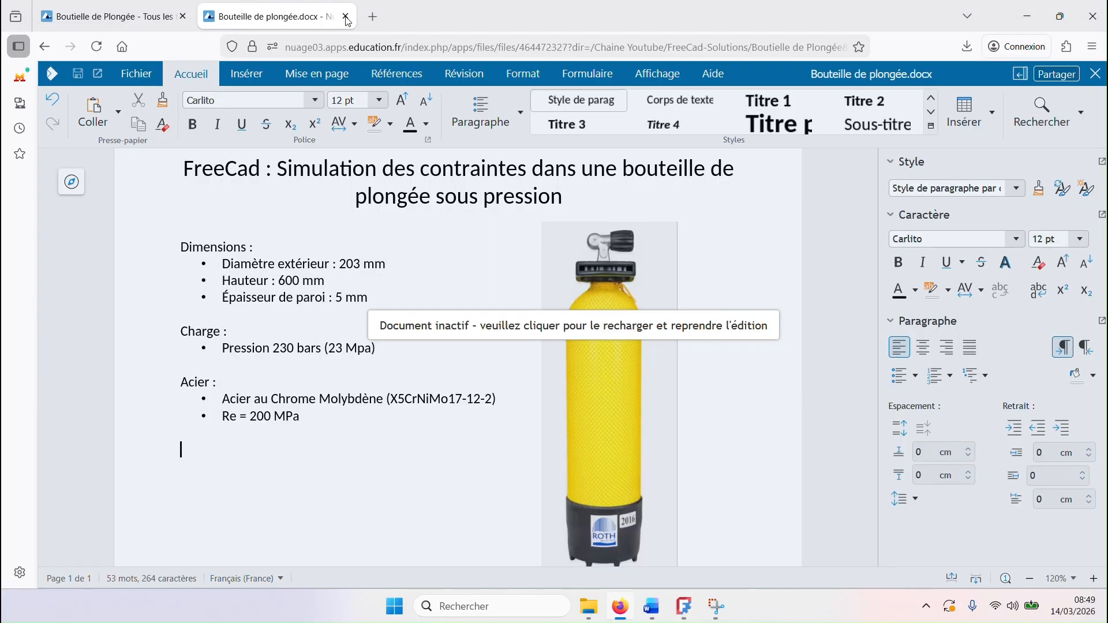
click(269, 168)
key(alt+Tab)
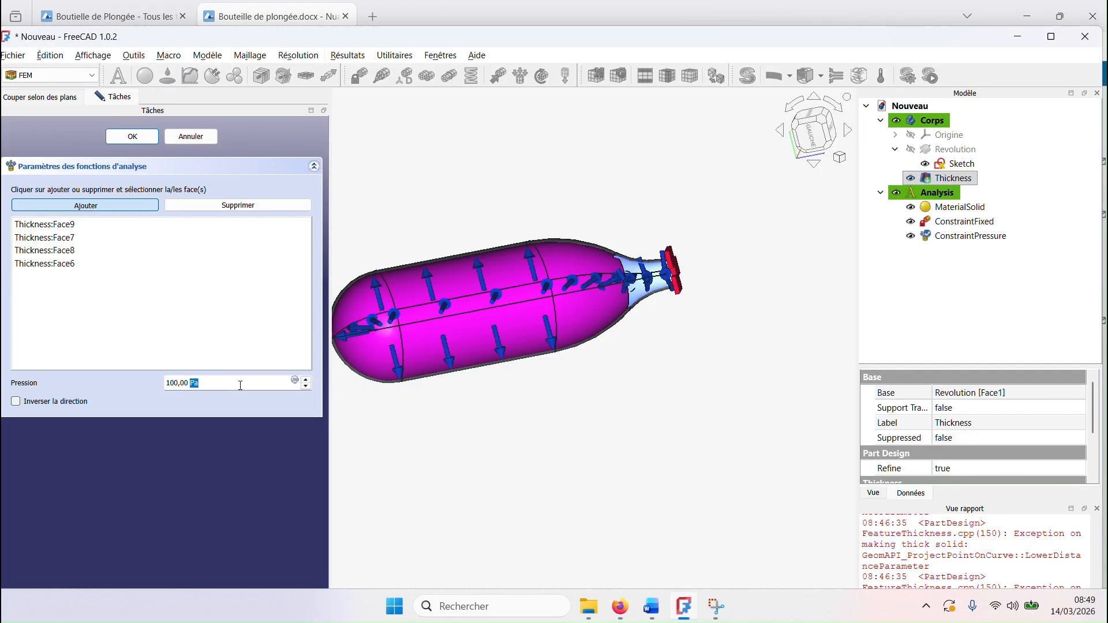
double_click(243, 382)
text(23 MPa)
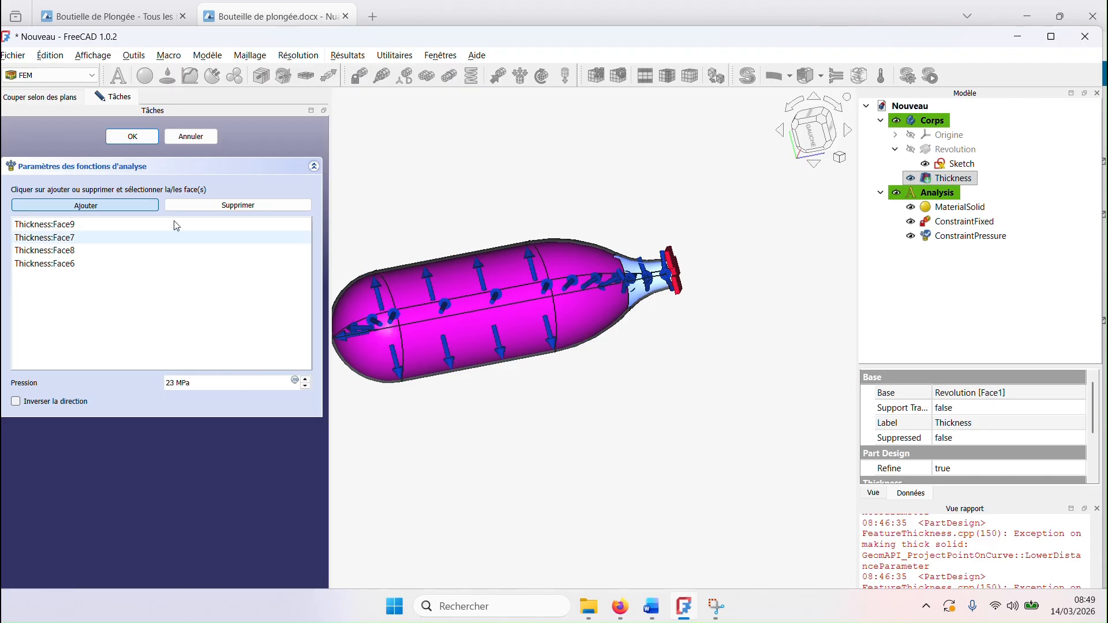
click(140, 136)
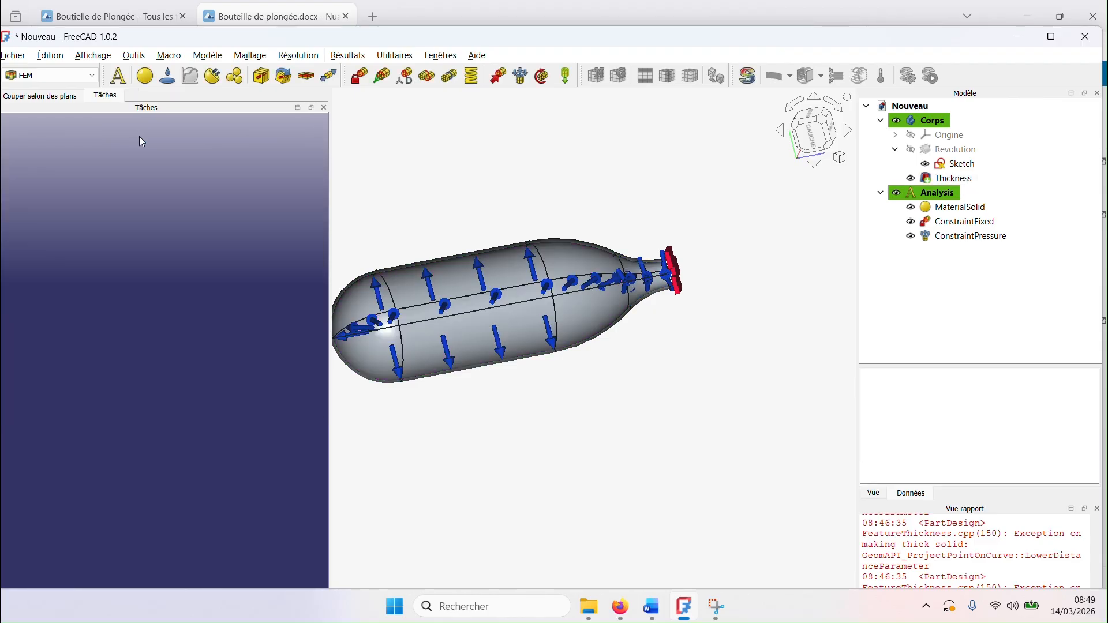
Step: Reopen the pressure load to check its value, and leave it without changes
double_click(959, 237)
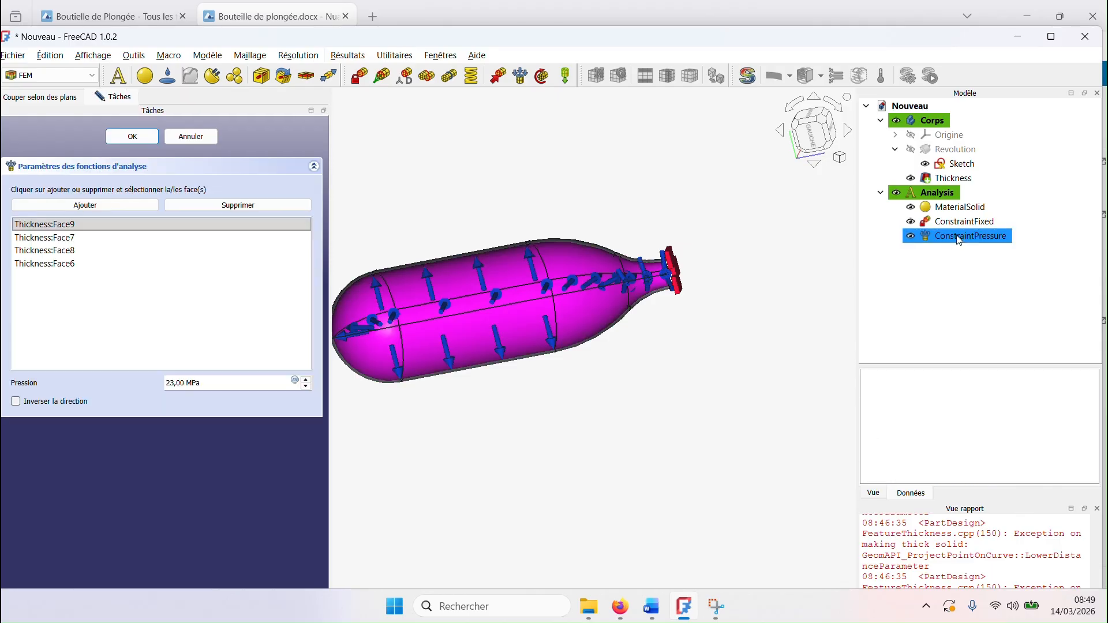
double_click(205, 384)
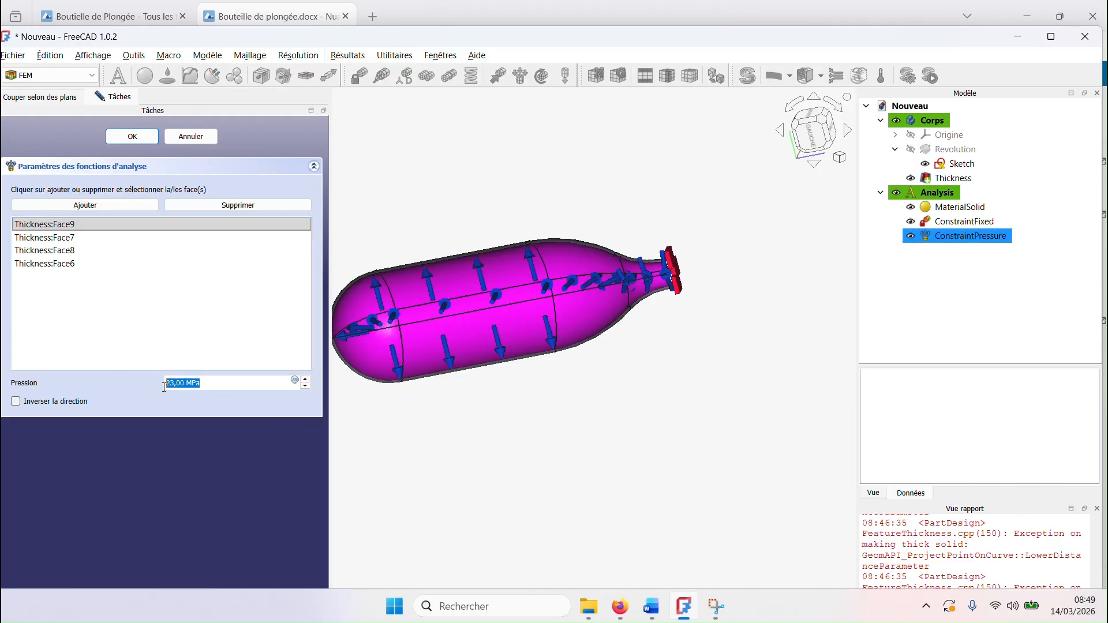
click(186, 137)
middle_drag(641, 425, 680, 453)
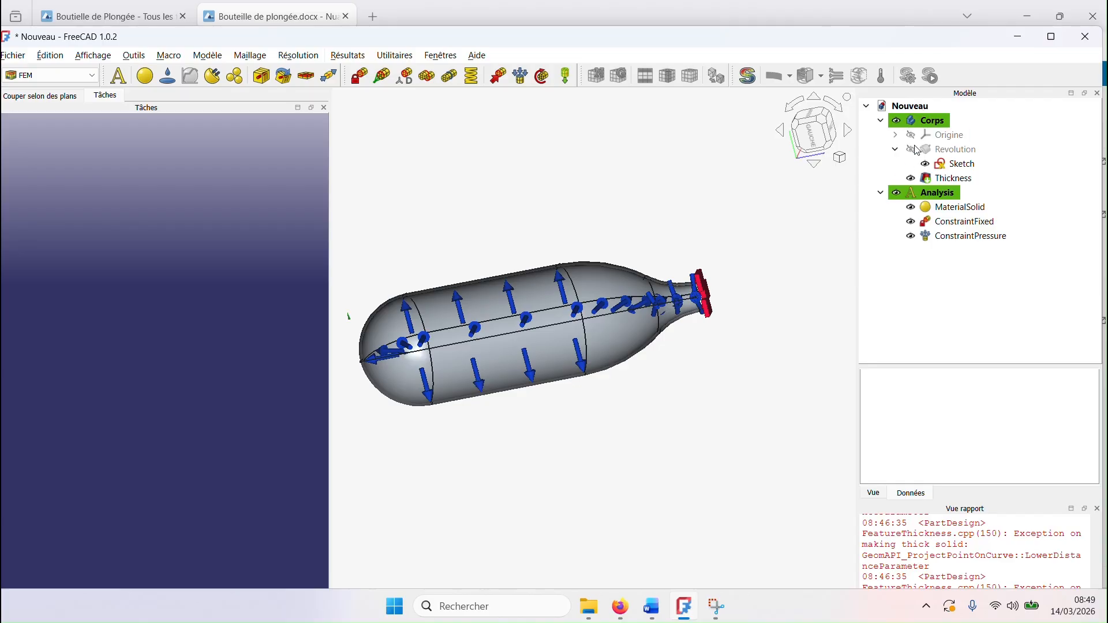
Step: Mesh the whole bottle body with the Netgen mesher using the very fine (Très fin) precision
click(925, 126)
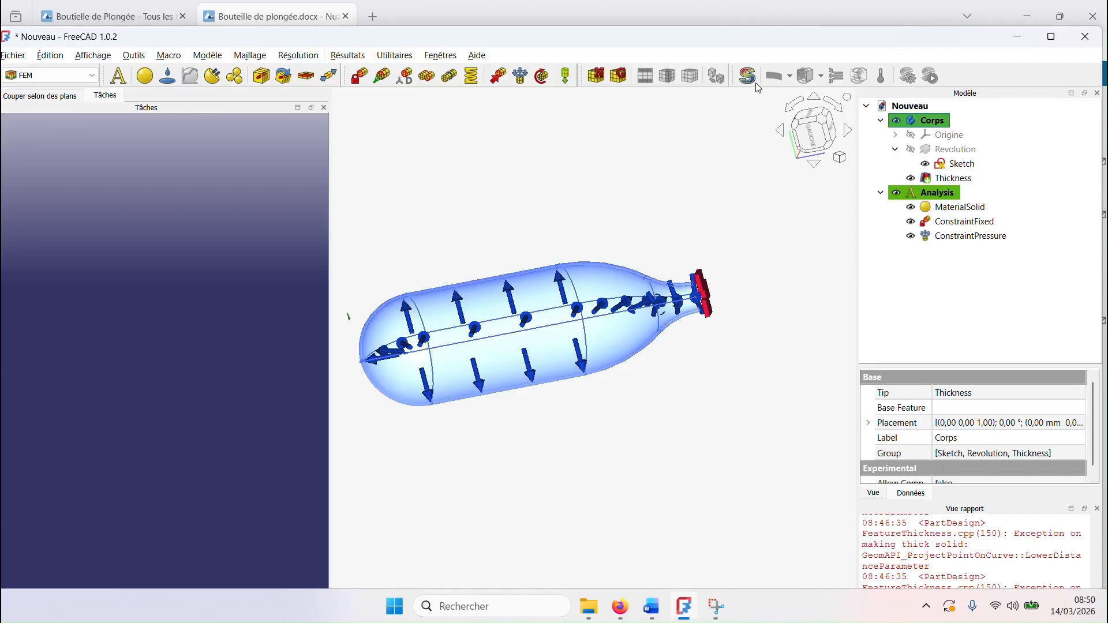
click(595, 80)
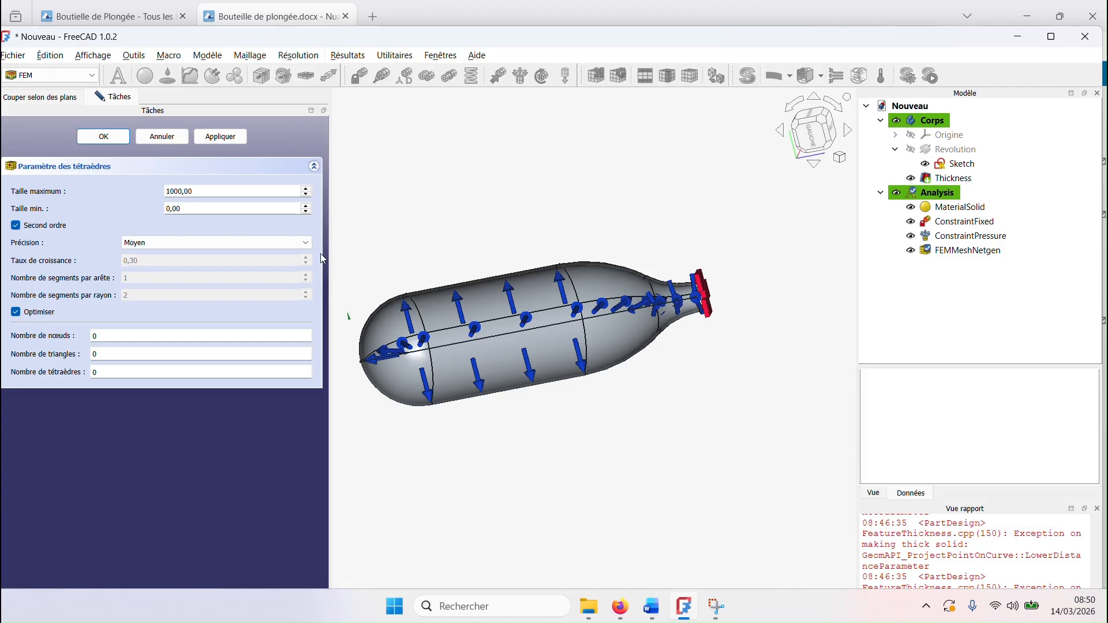
click(306, 244)
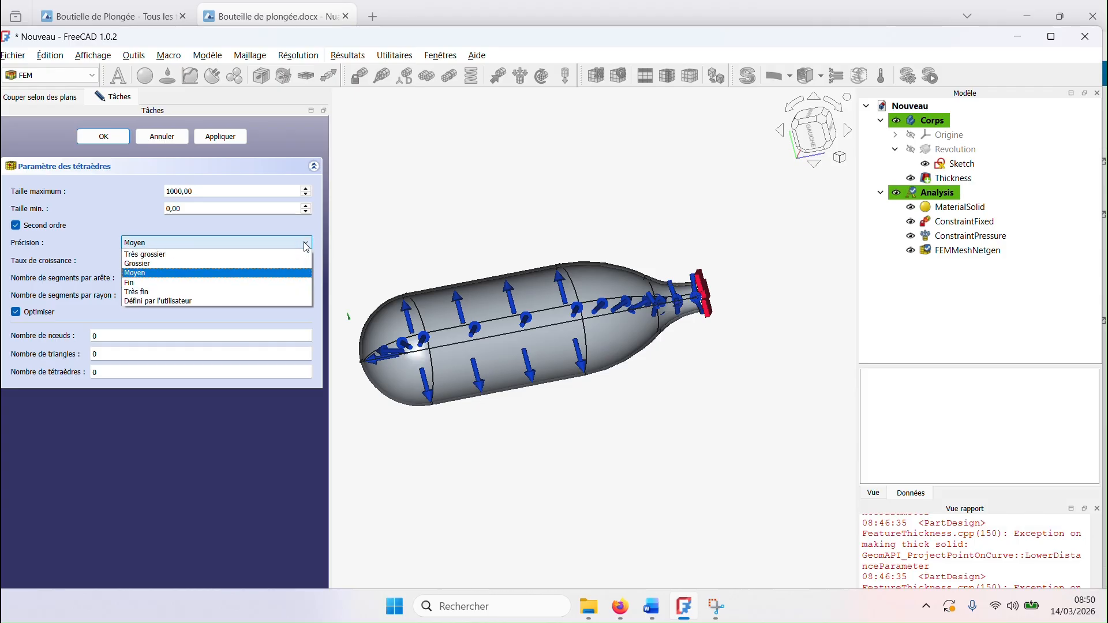
click(228, 292)
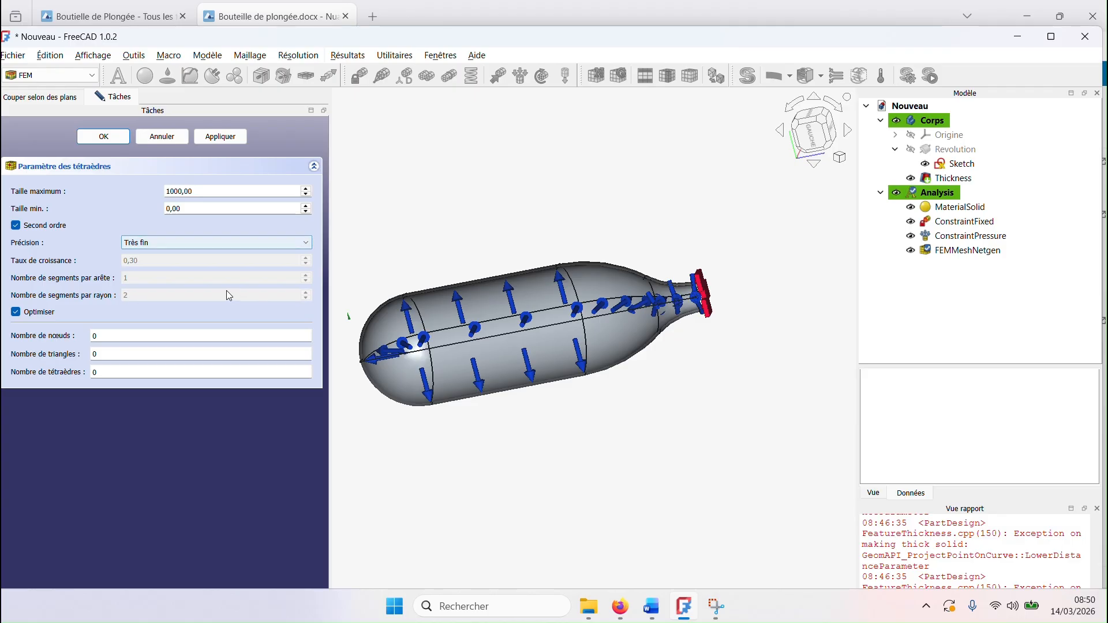
click(105, 137)
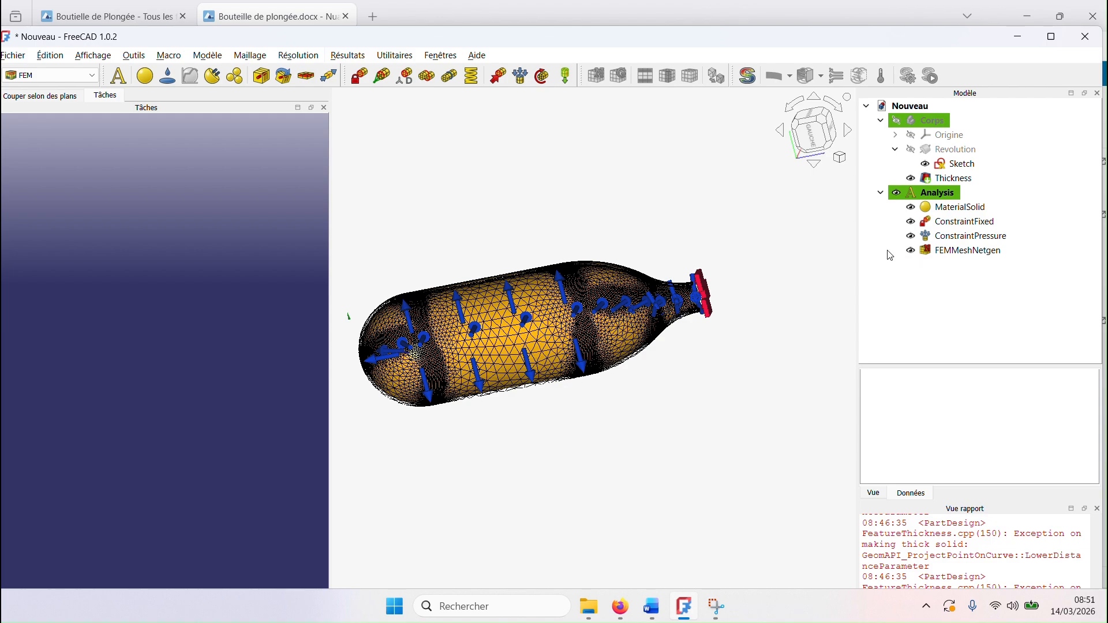
Step: Compare the mesh with the solid bottle by toggling the visibility of each, leaving only the mesh shown
middle_drag(718, 361, 754, 378)
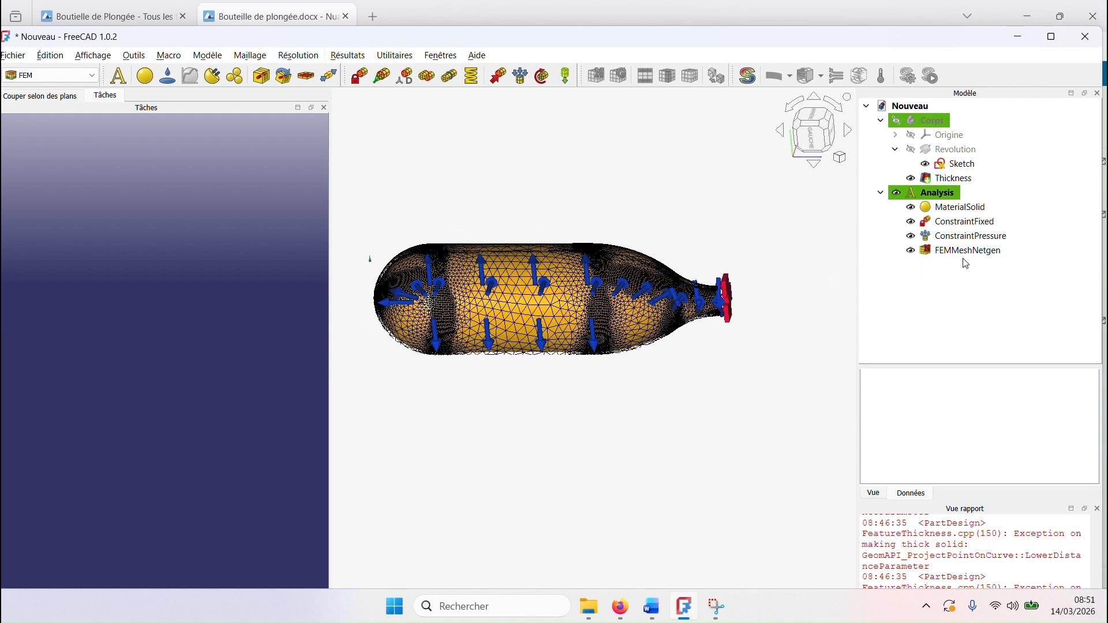
click(911, 251)
click(911, 251)
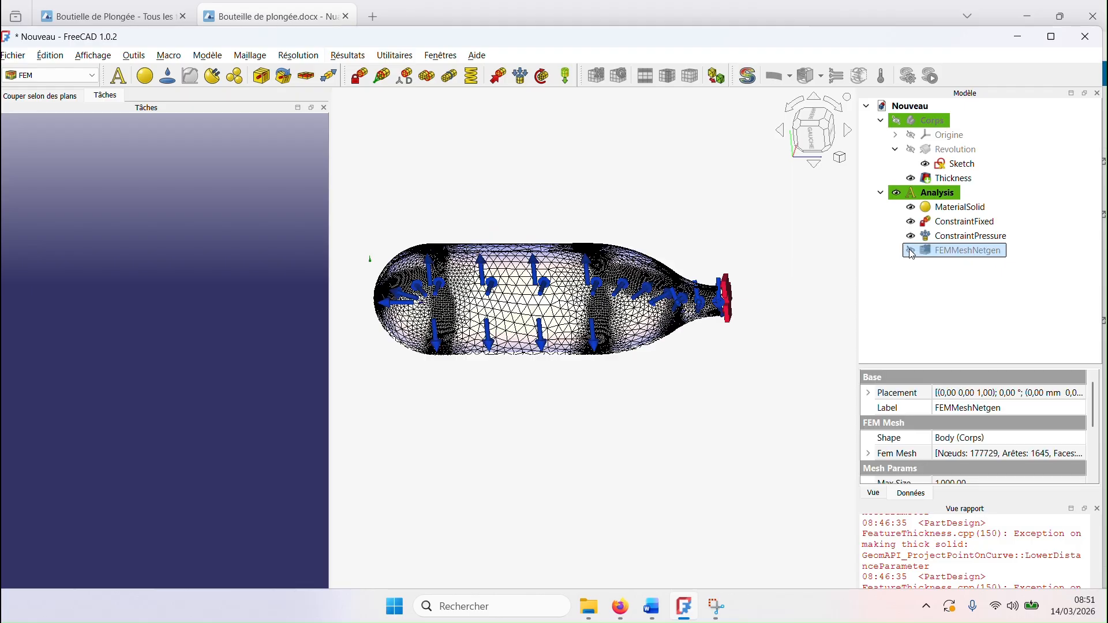
click(911, 252)
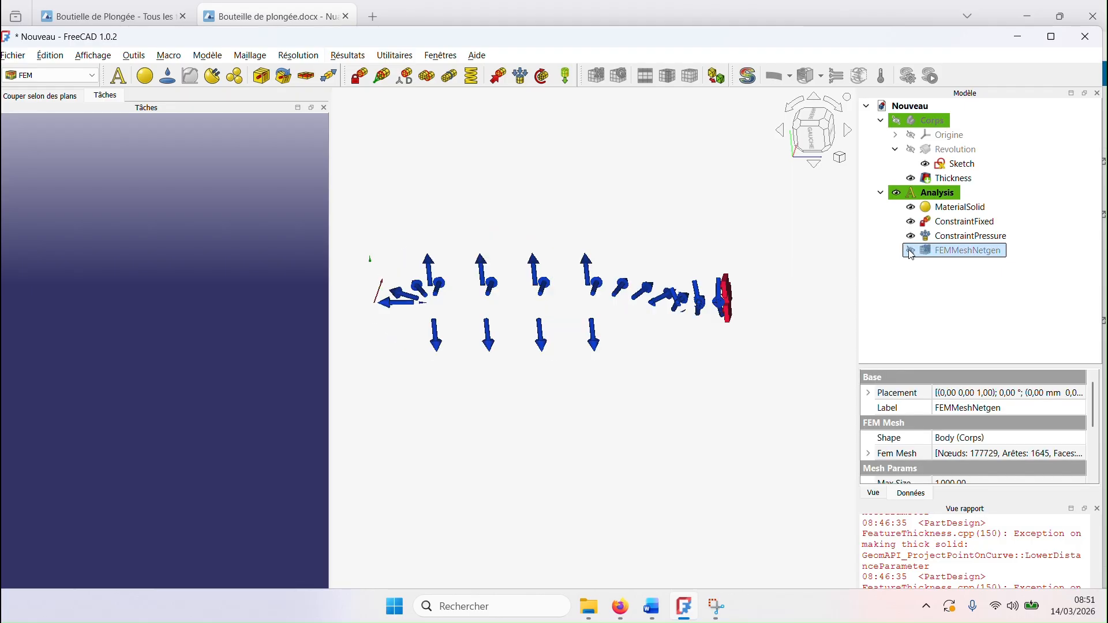
click(897, 121)
click(806, 383)
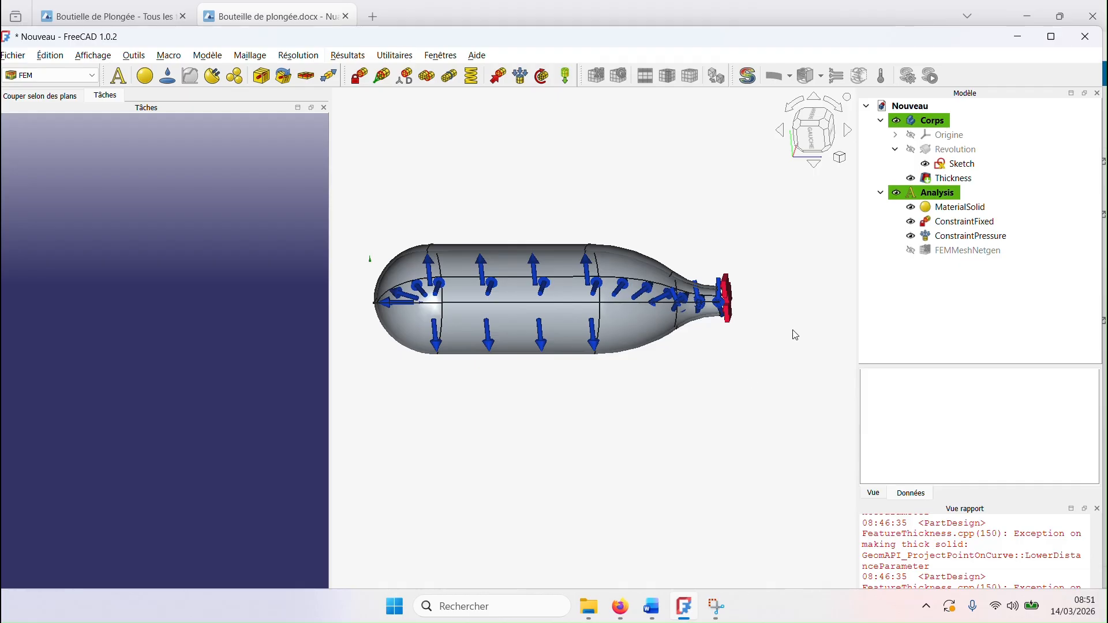
click(911, 251)
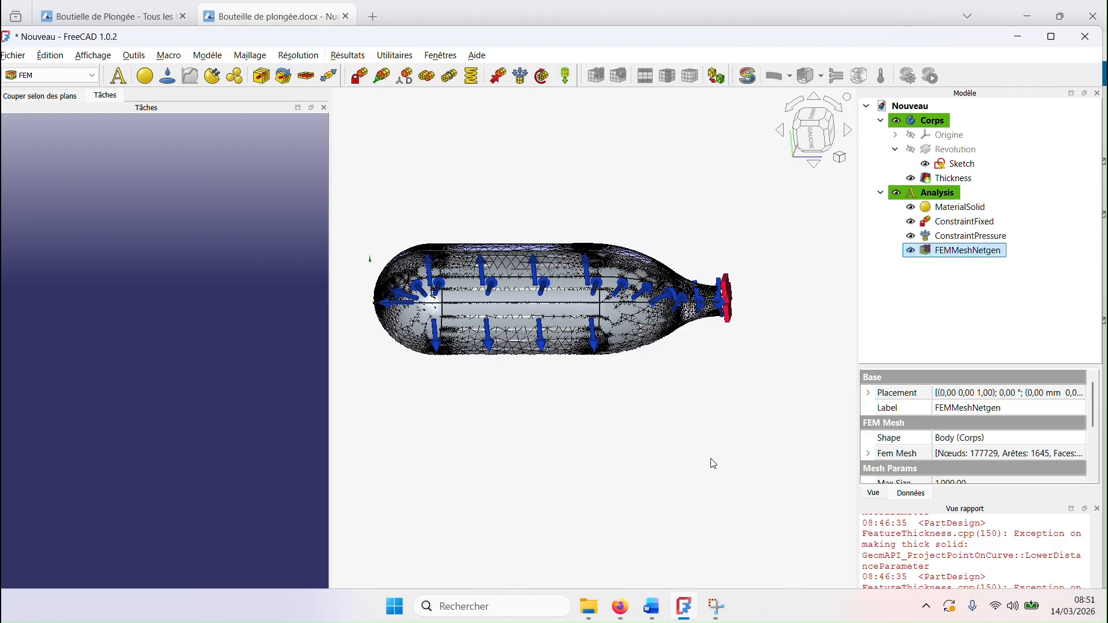
click(673, 473)
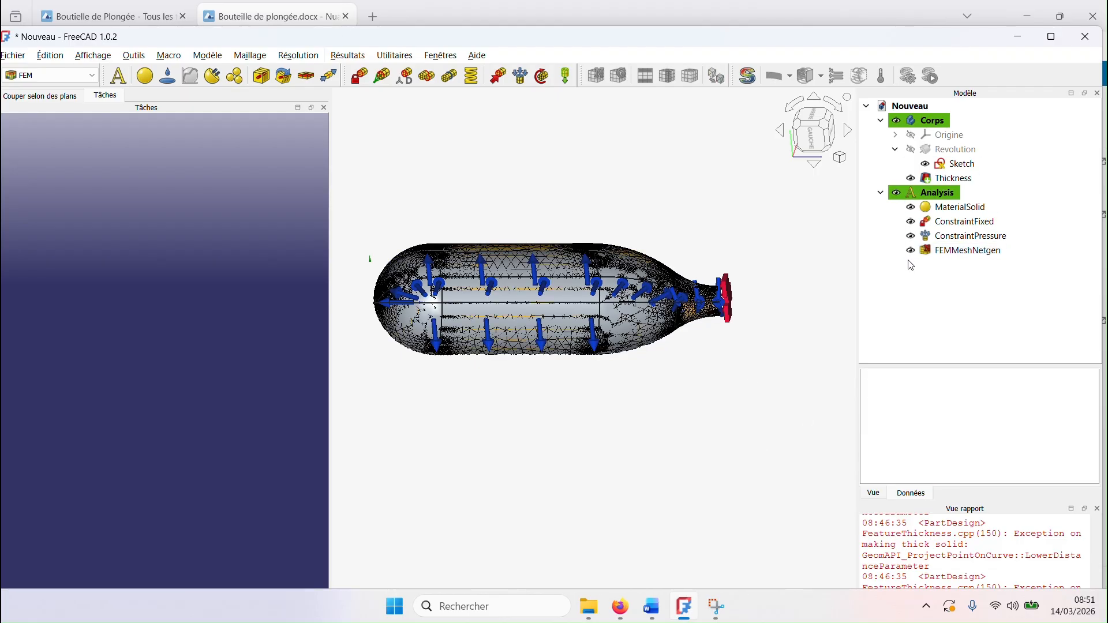
click(897, 121)
click(726, 403)
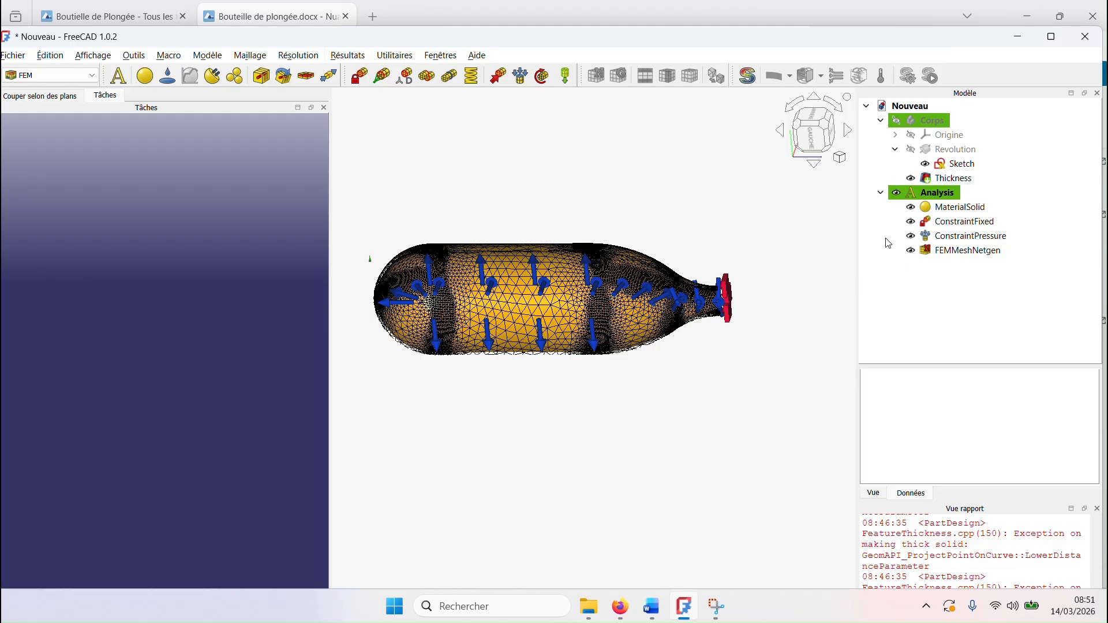
Step: Hide the pressure and fixed constraints to examine the bare mesh, and show them both again
click(913, 237)
click(911, 236)
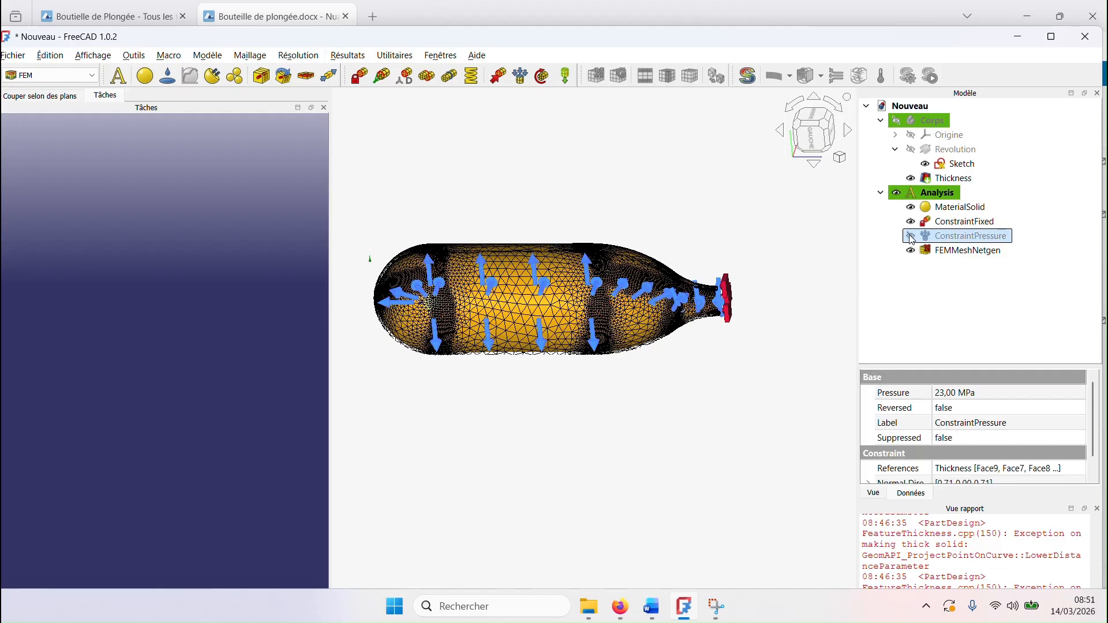
click(910, 237)
click(910, 221)
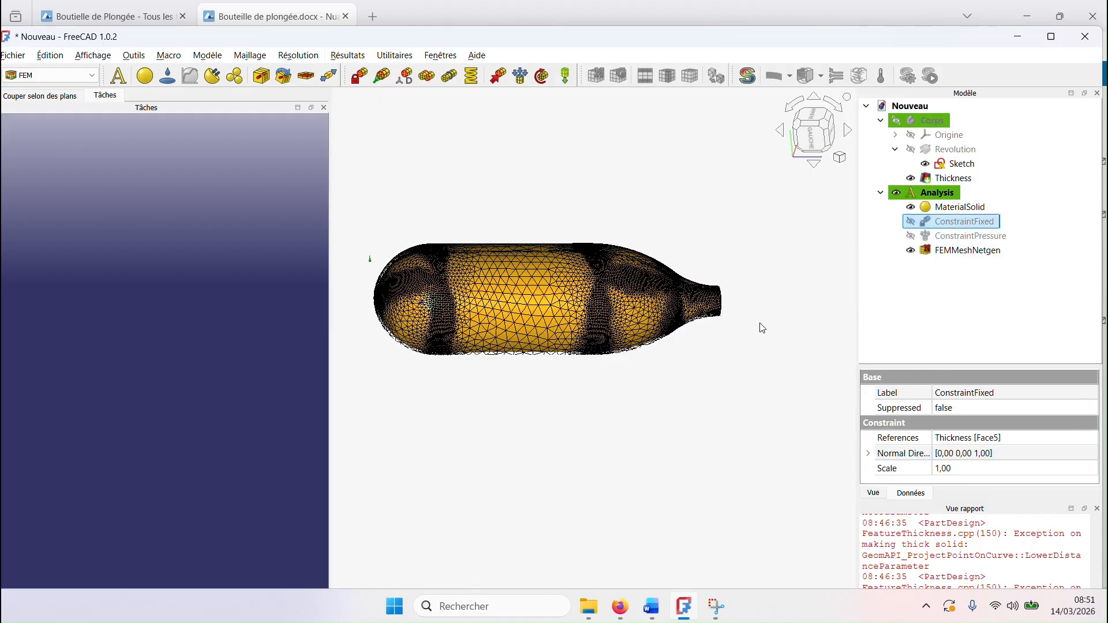
click(912, 223)
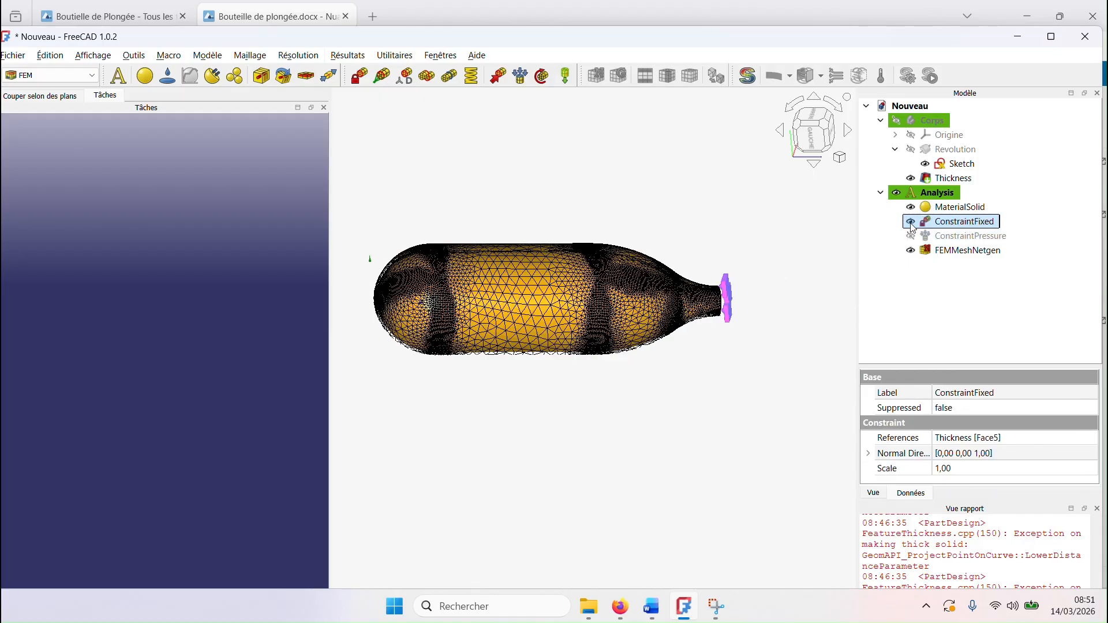
click(911, 236)
click(770, 377)
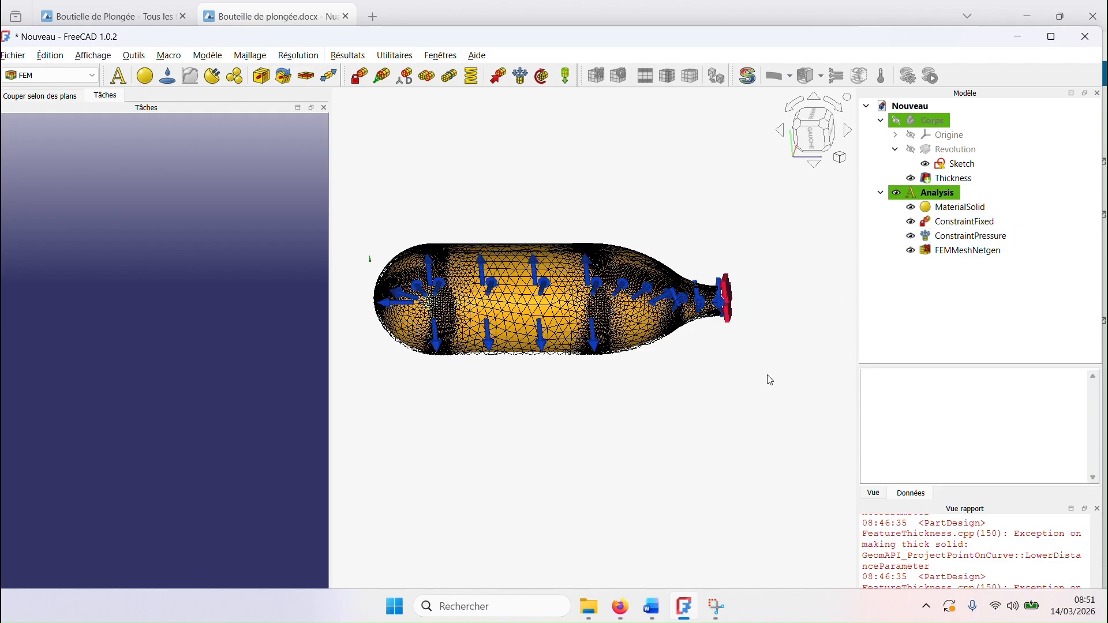
mouse_move(732, 396)
middle_down()
mouse_move(752, 314)
mouse_move(690, 445)
mouse_move(715, 403)
middle_up()
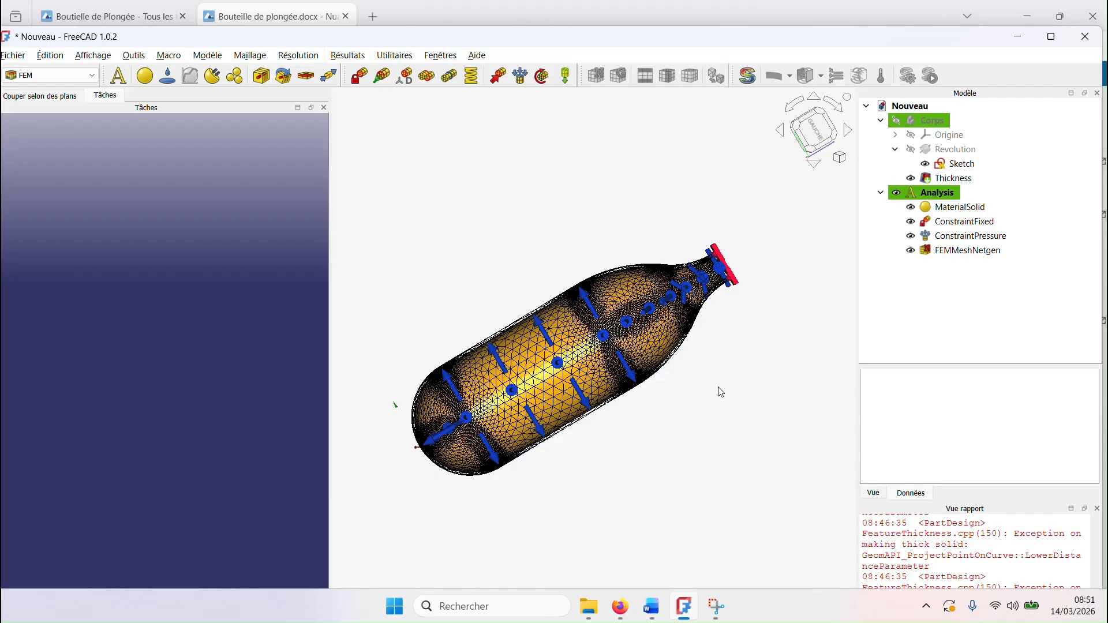
Step: Add a standard CalculiX solver to the analysis, open it and write the .inp file for the static analysis
click(748, 78)
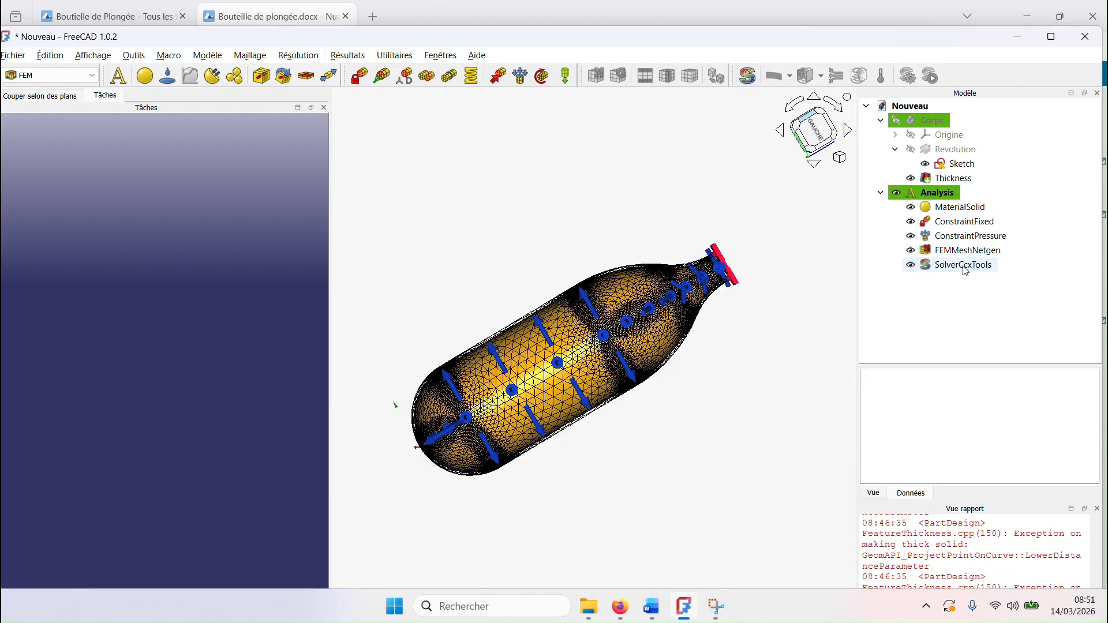
double_click(964, 265)
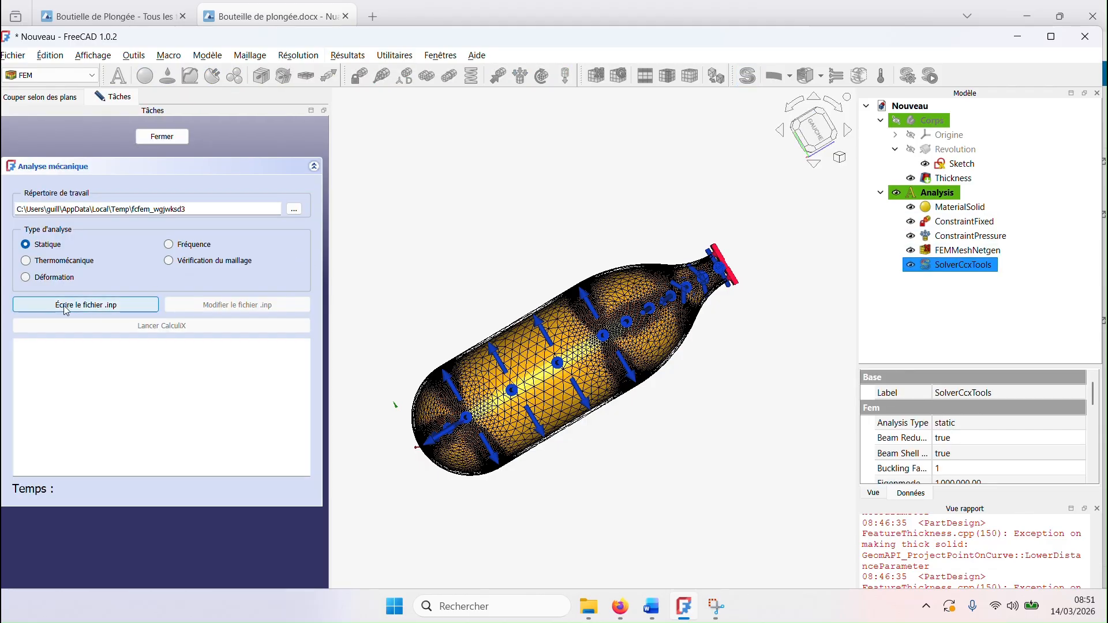
click(126, 306)
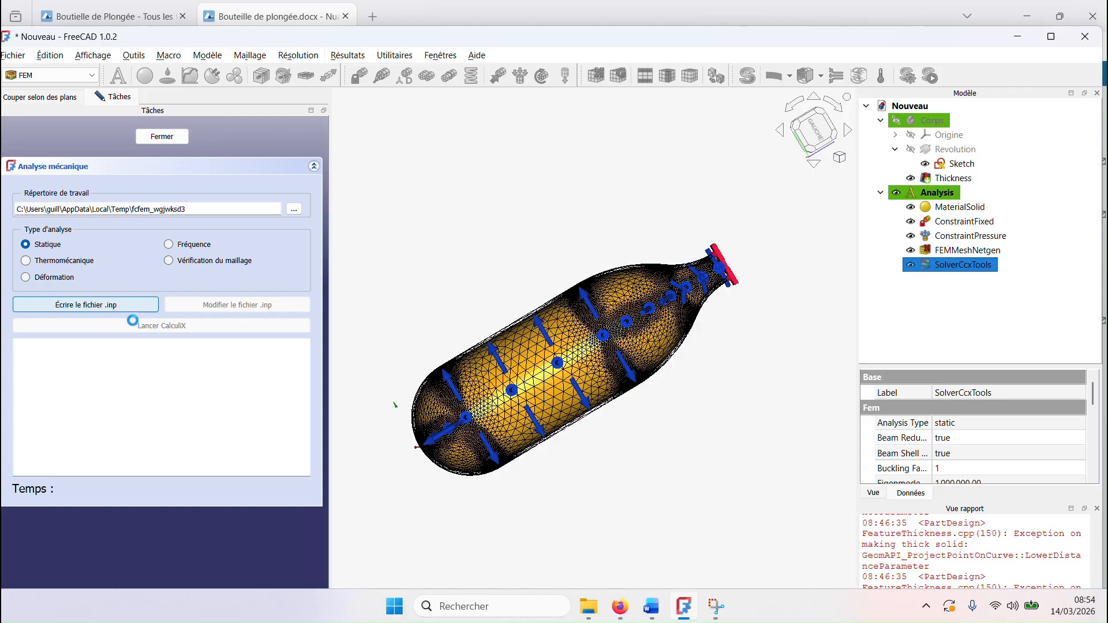
Step: Run the CalculiX solver for the static analysis and colour the results pipeline by the Tresca Stress field
click(134, 325)
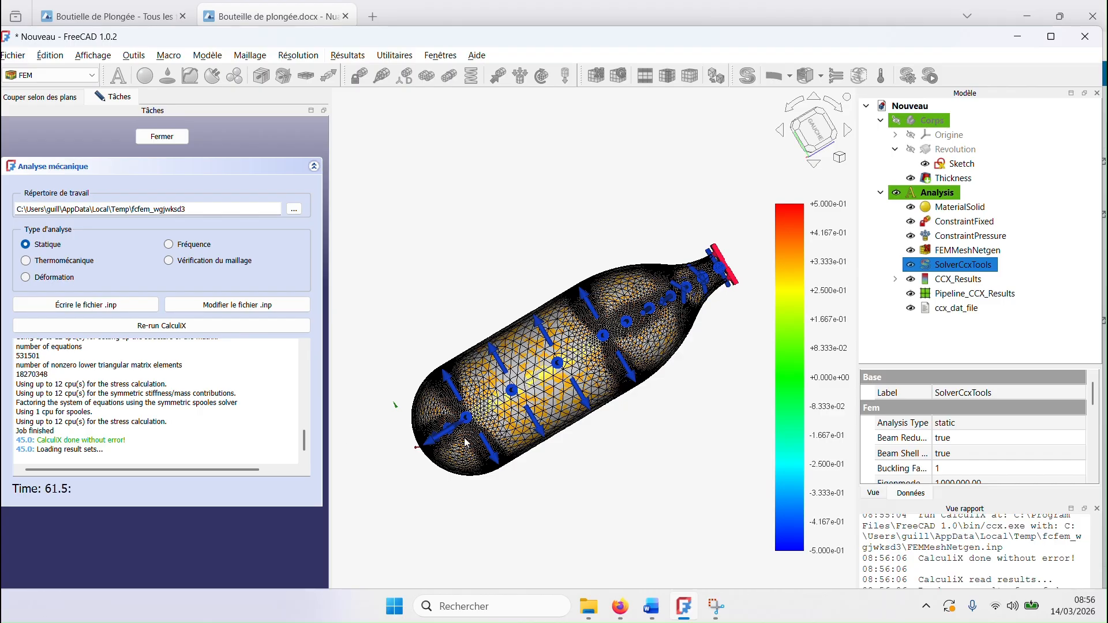
click(175, 140)
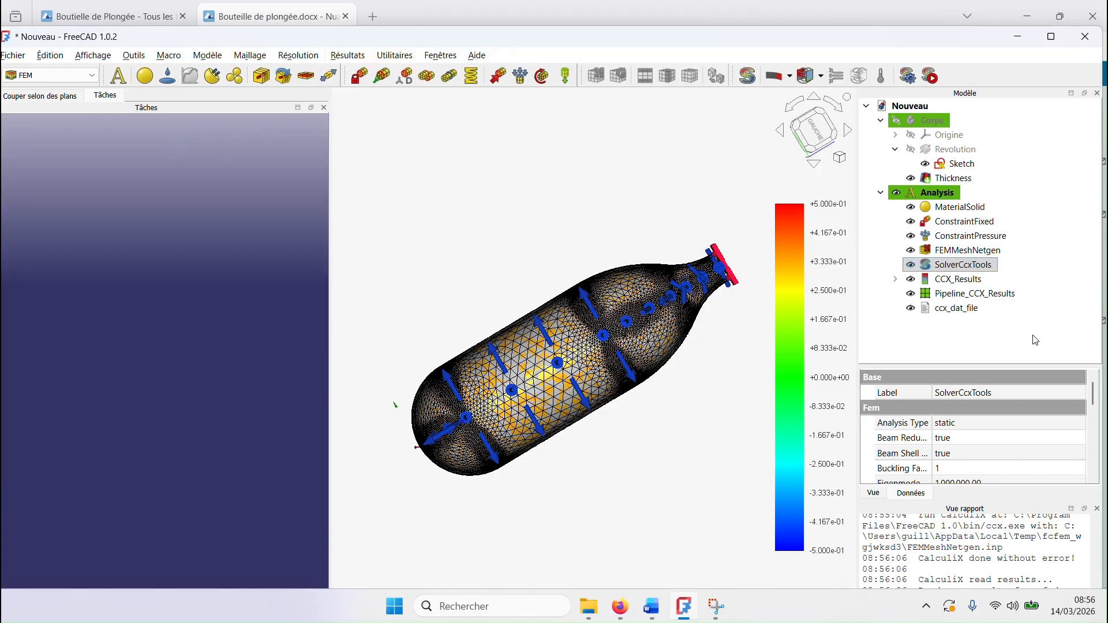
double_click(1002, 295)
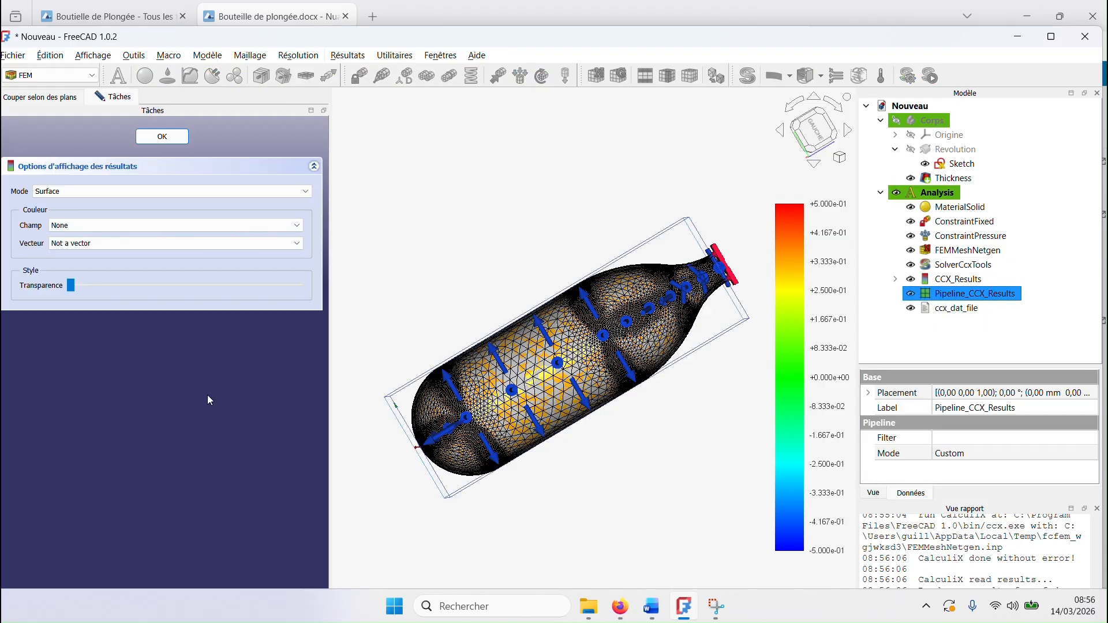
click(297, 225)
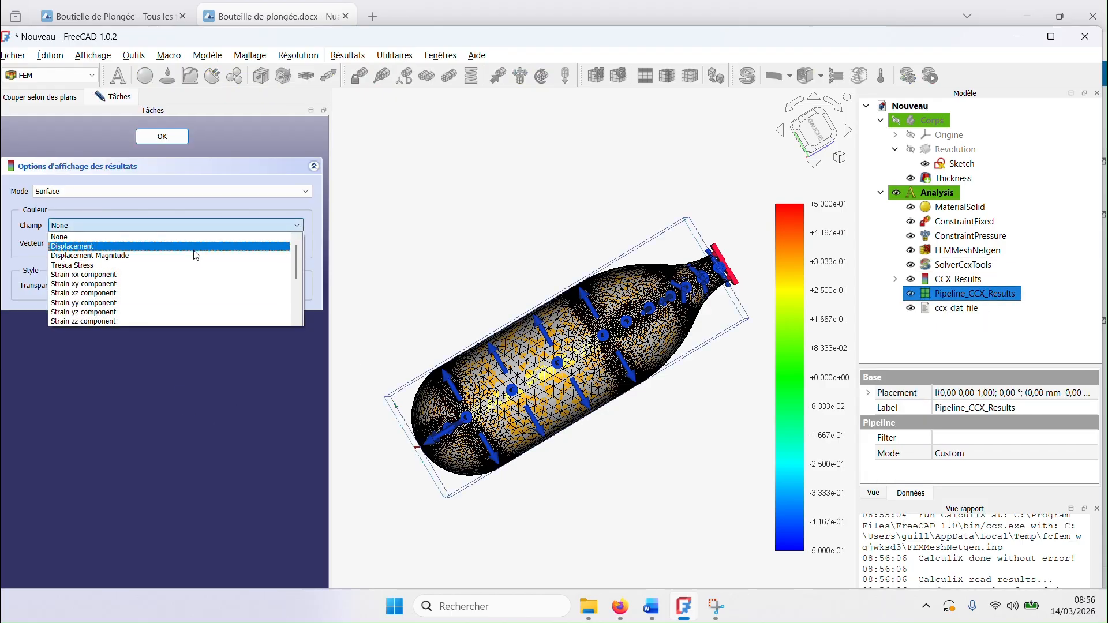
click(183, 266)
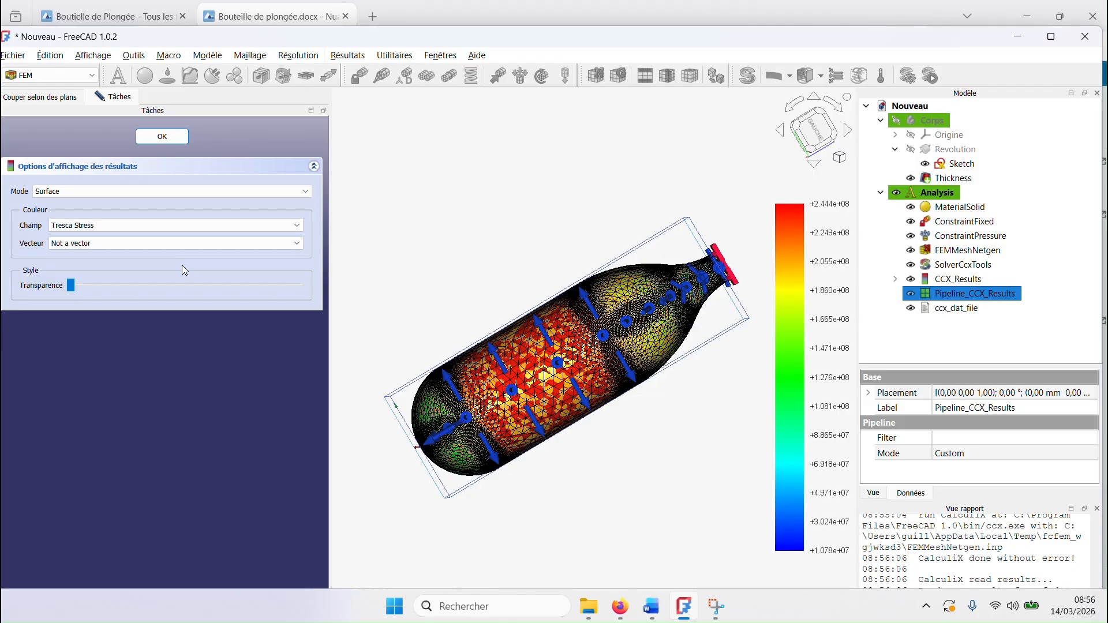
click(162, 139)
Step: Examine the Tresca stress distribution over the inner and outer walls of the bottle, from the base to the neck
middle_drag(521, 321, 693, 292)
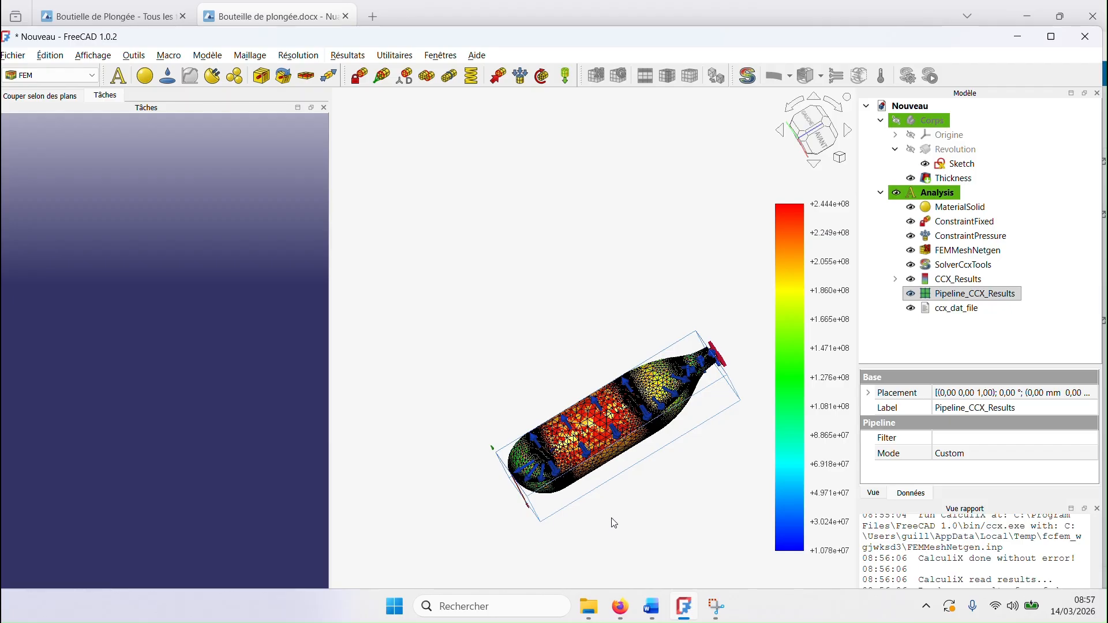
middle_drag(618, 507, 597, 350)
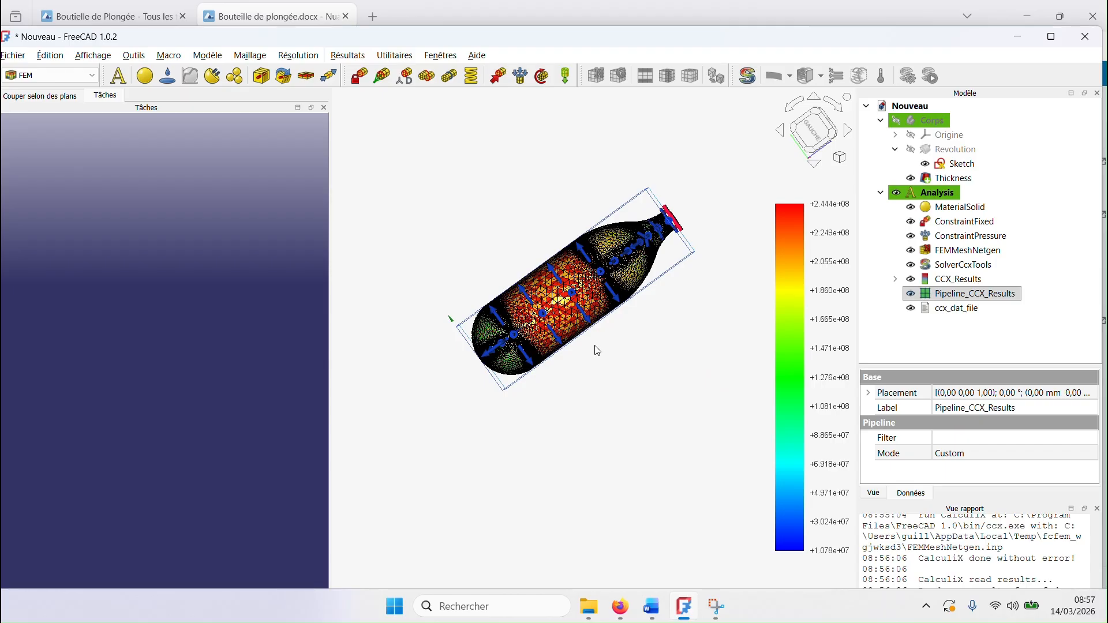
scroll(596, 350, up, 4)
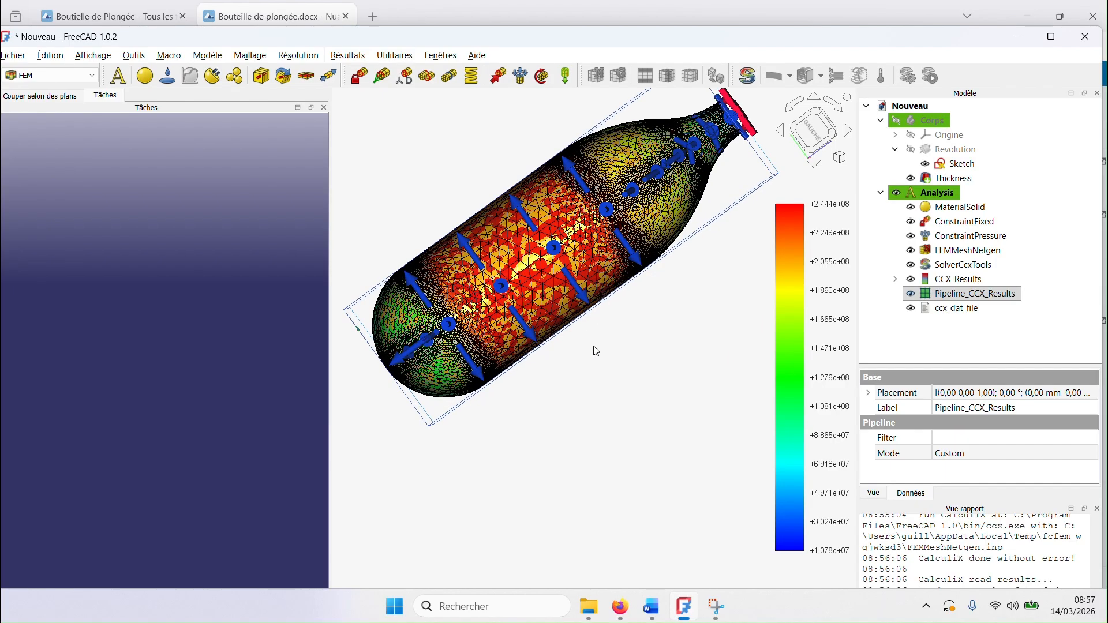
scroll(596, 351, down, 1)
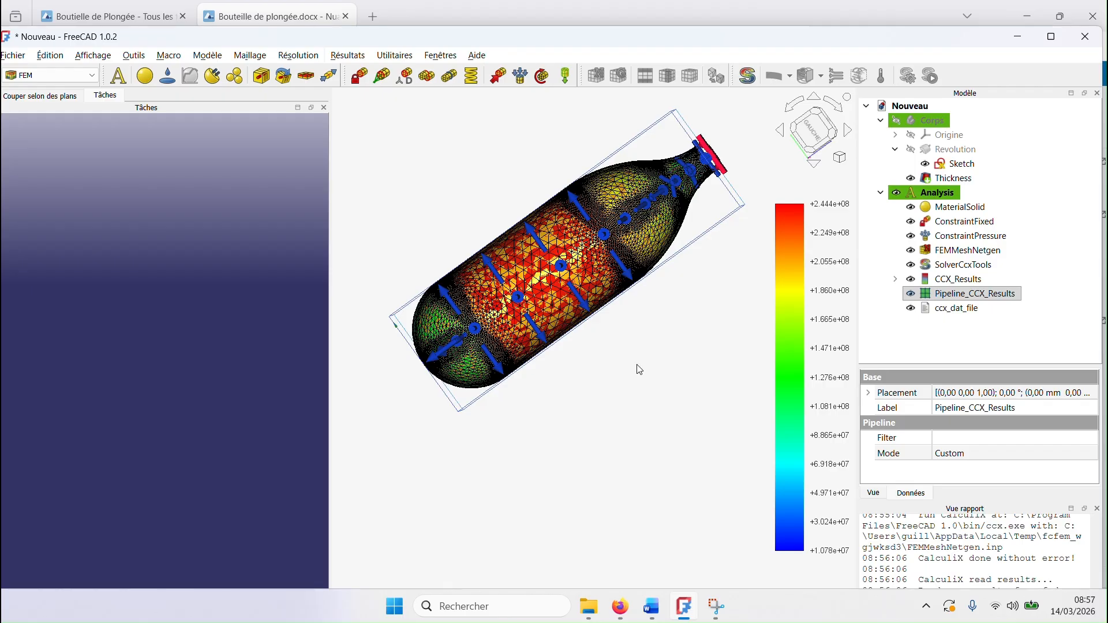
middle_drag(636, 365, 450, 341)
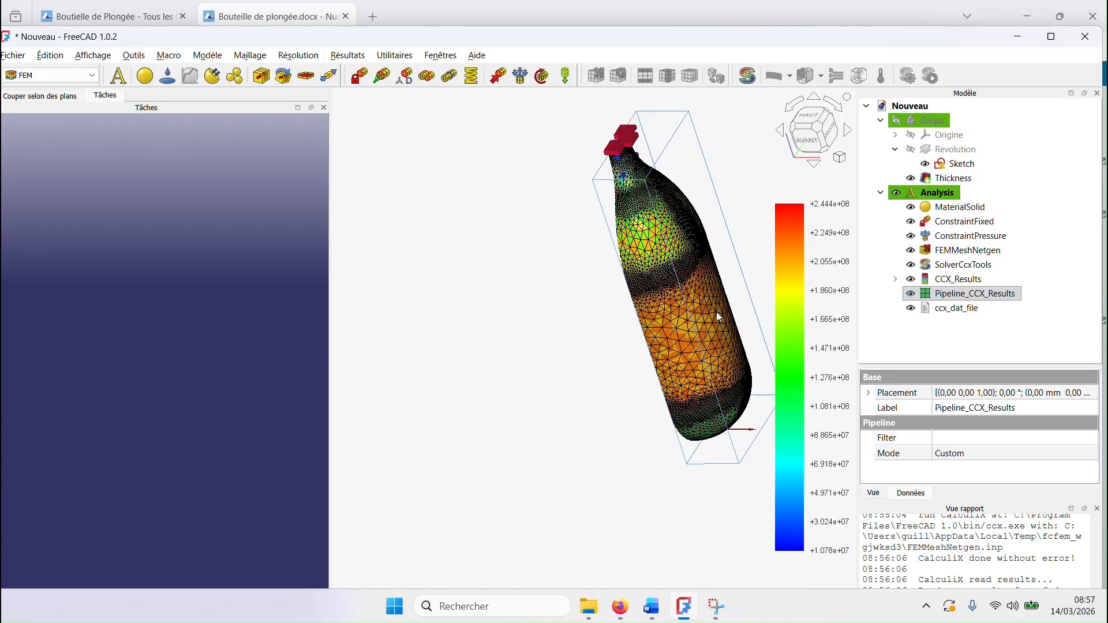
scroll(716, 312, up, 3)
mouse_move(712, 313)
middle_down()
mouse_move(637, 314)
mouse_move(703, 306)
middle_up()
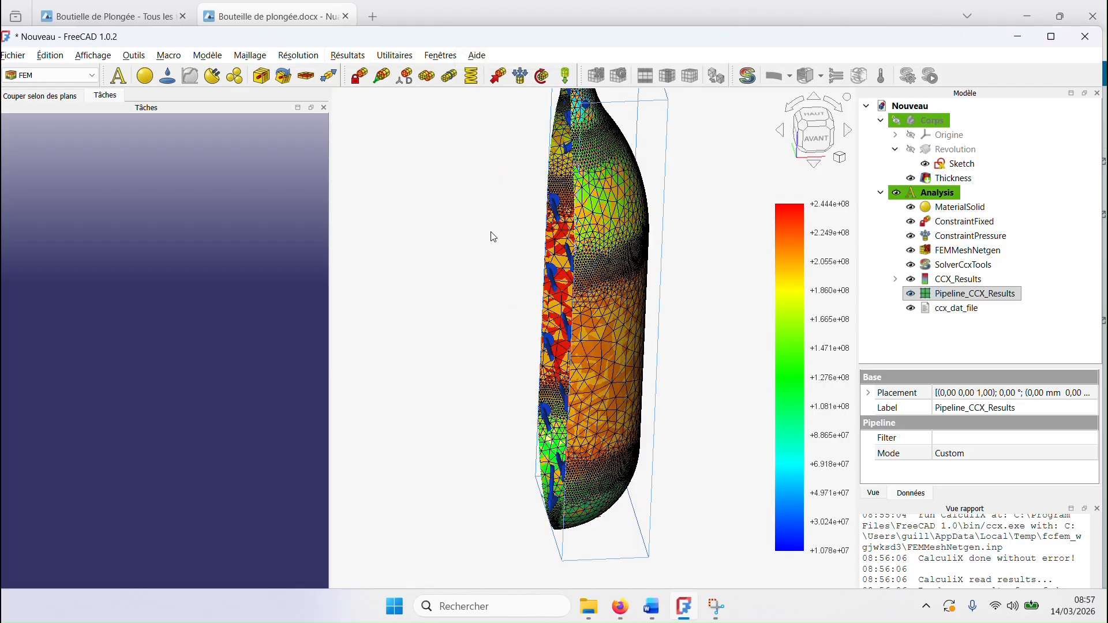
middle_drag(522, 235, 659, 443)
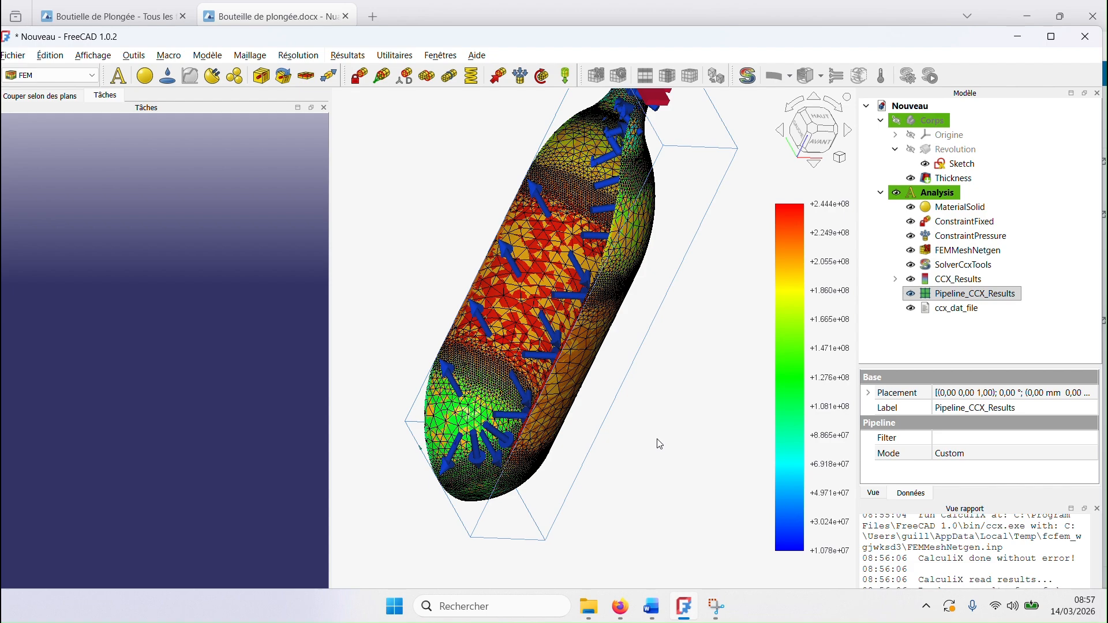